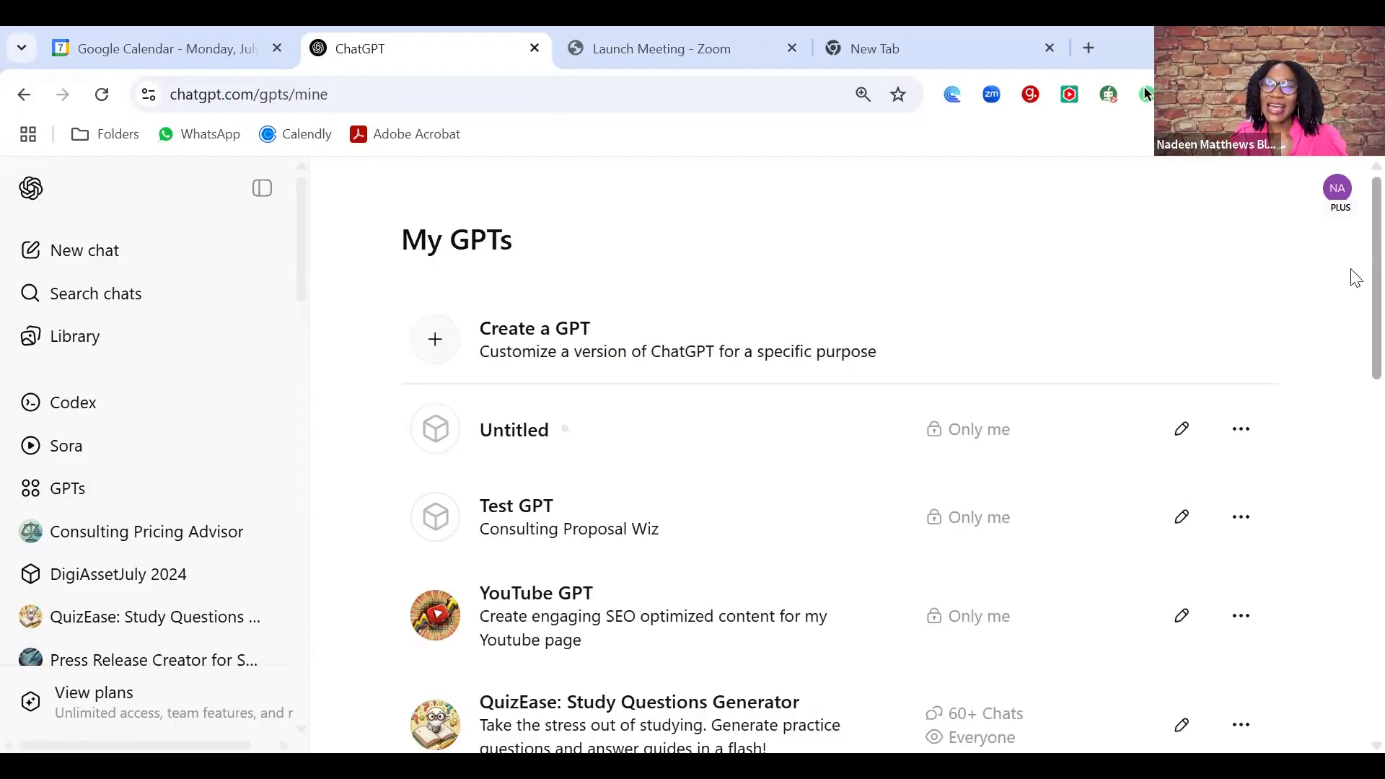
- Scroll the My GPTs list and open the Crescent Advisory Proposals GPT
scroll(1350, 278, down, 2)
scroll(1355, 287, down, 5)
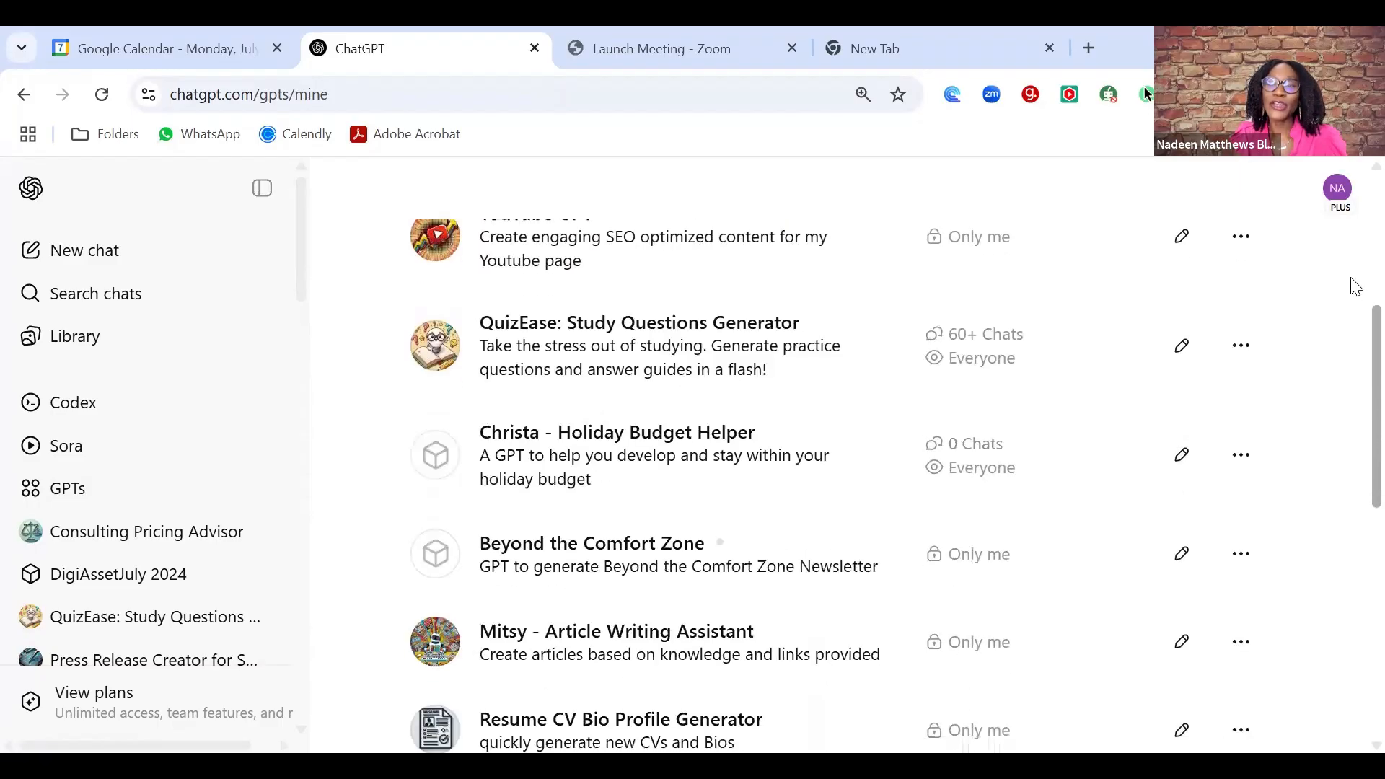
scroll(1353, 517, down, 6)
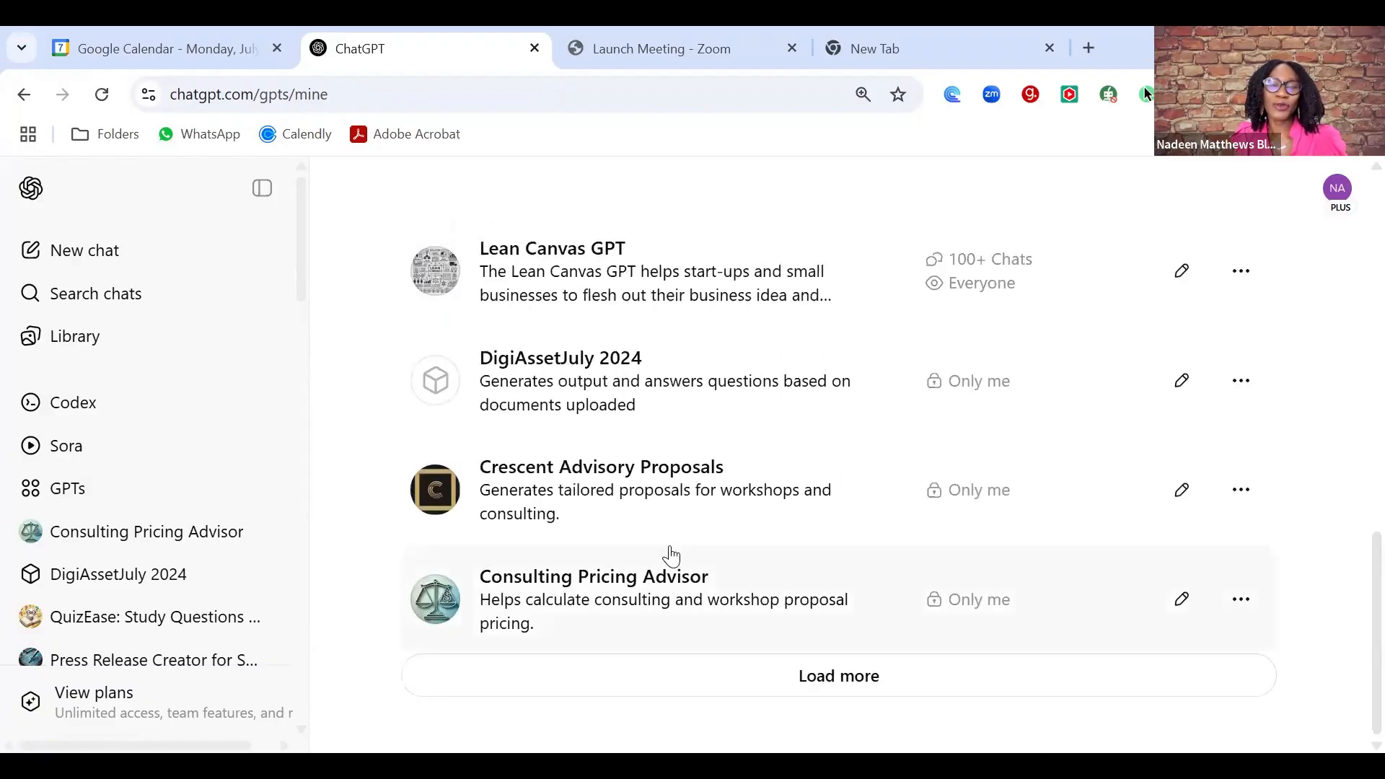
click(629, 485)
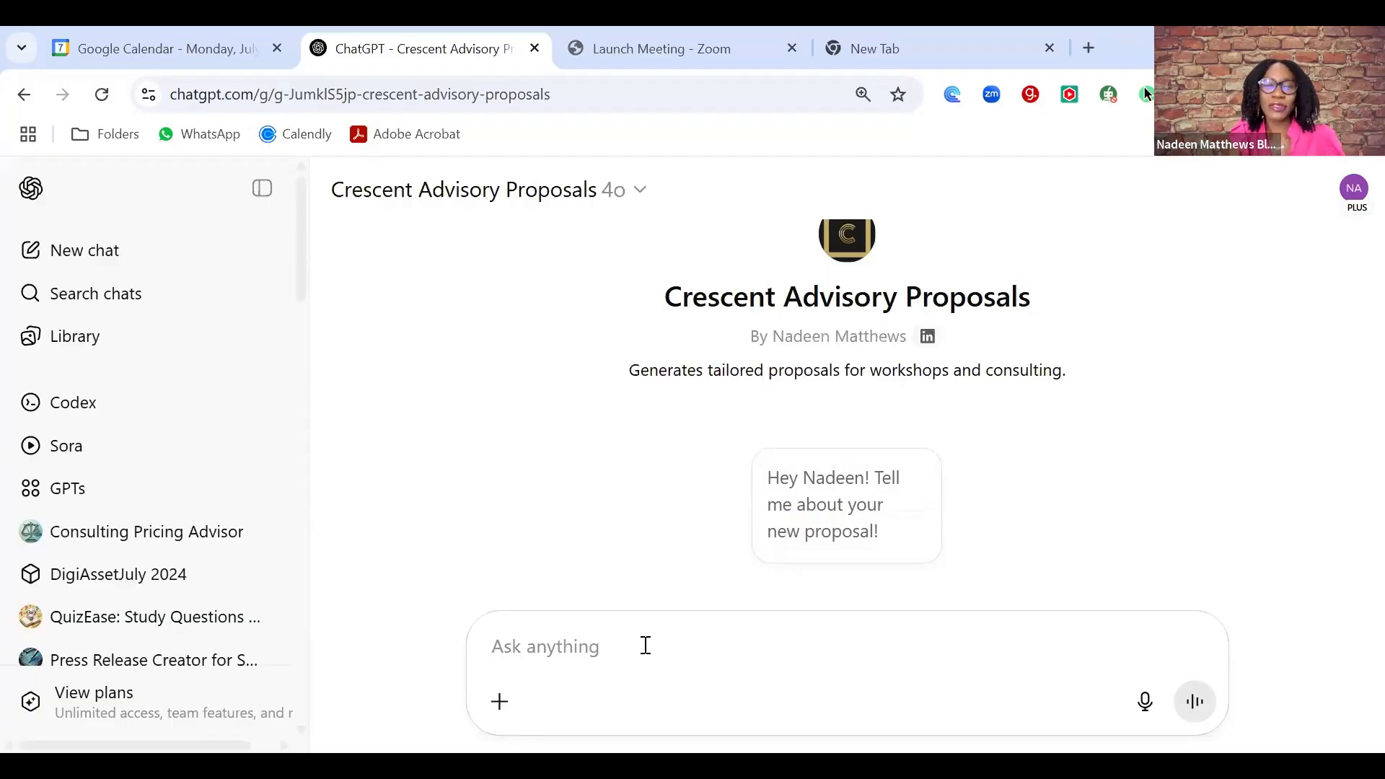
- Send the request 'i want to create a strategy proposal for a client'
text(i want to )
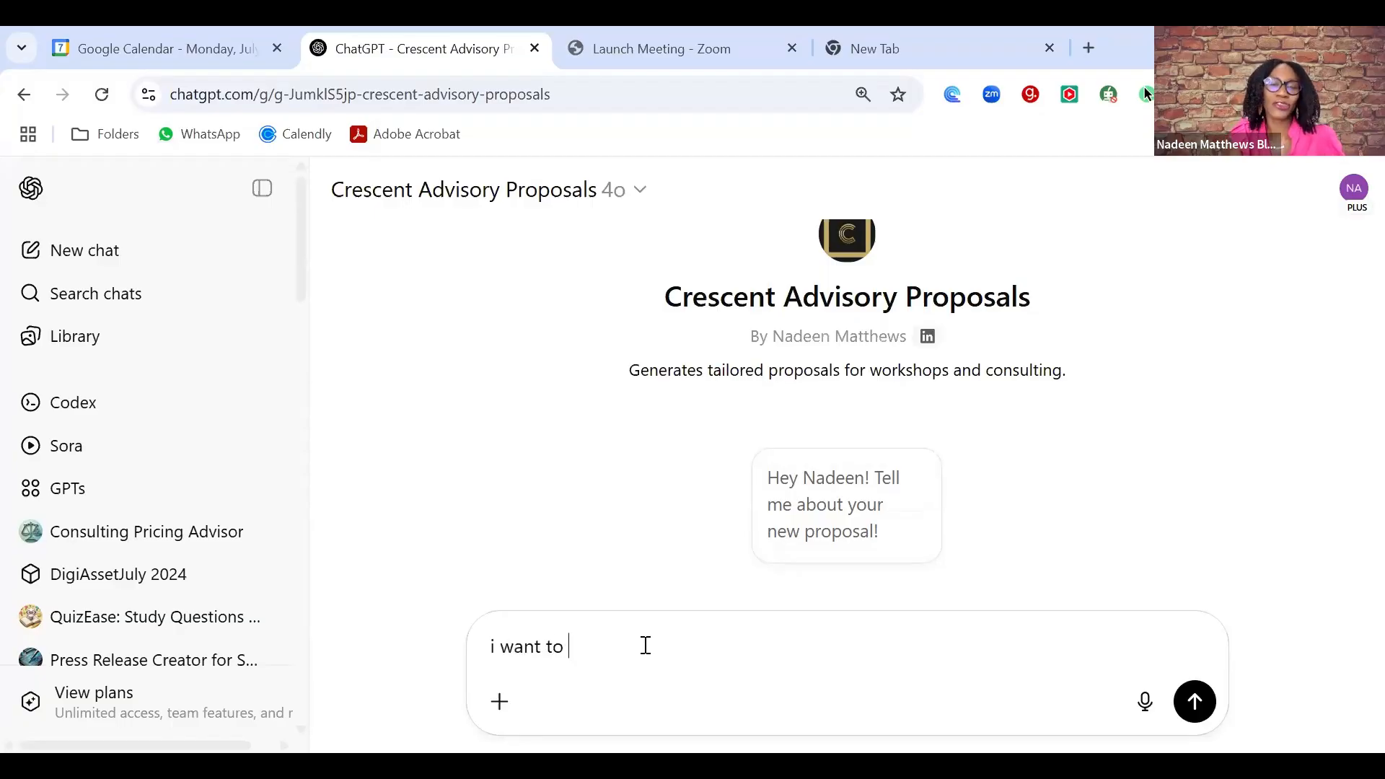
text(create a strategy)
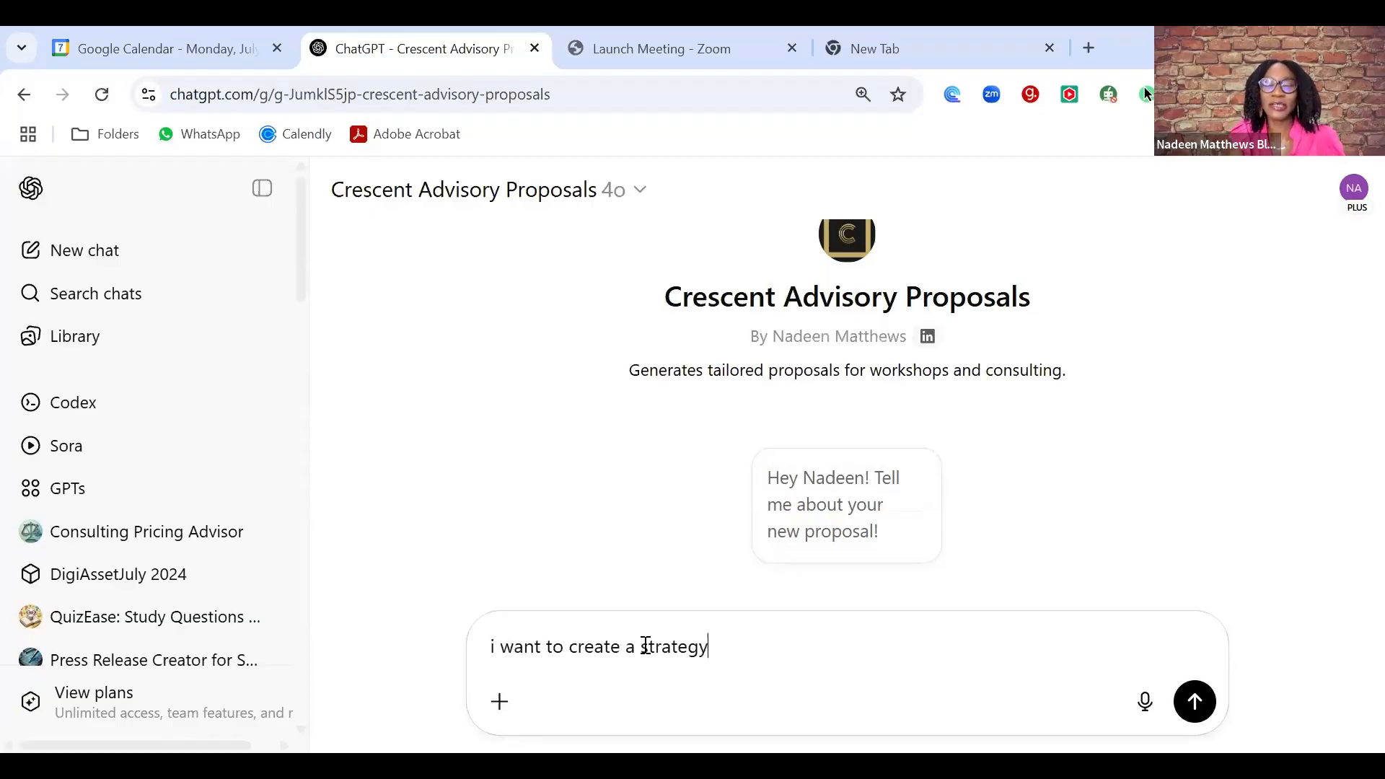
text( prposal for a )
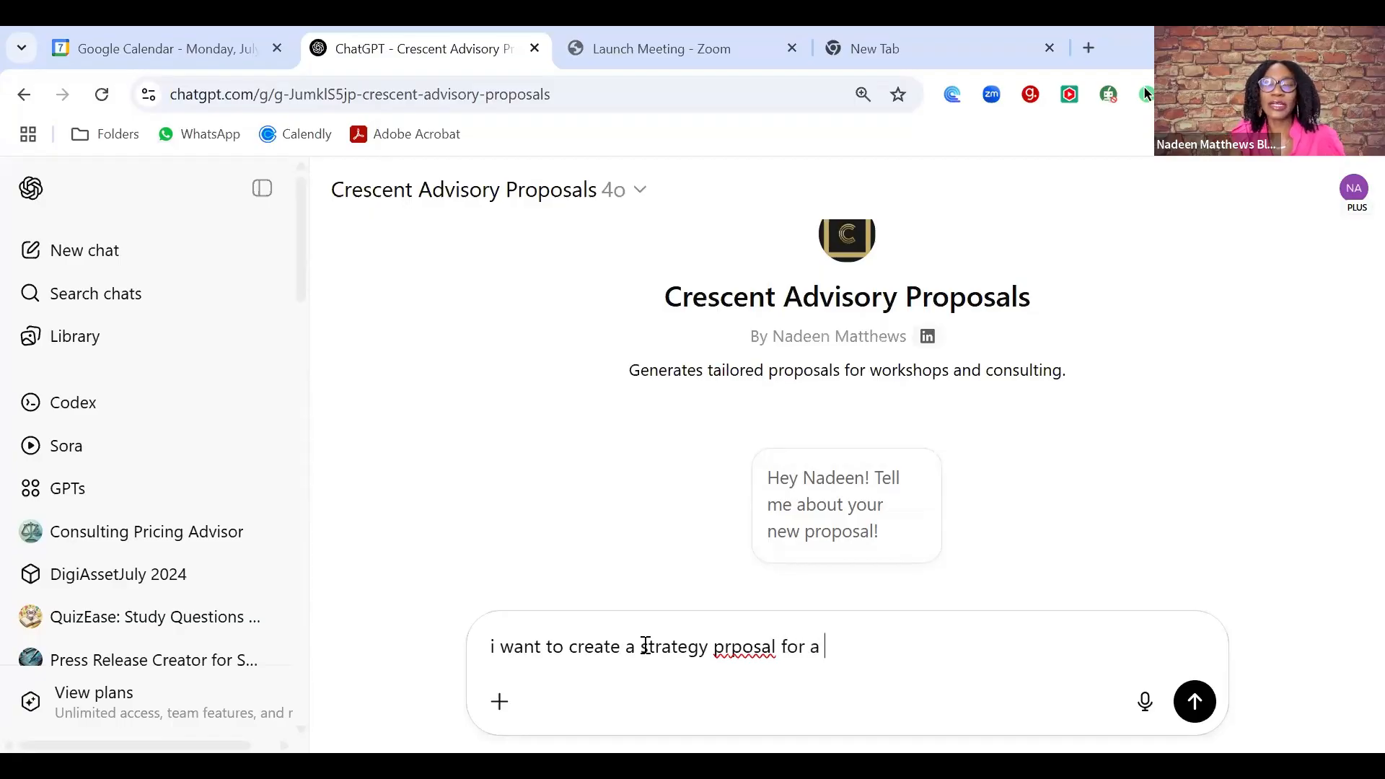
text(client)
key(Return)
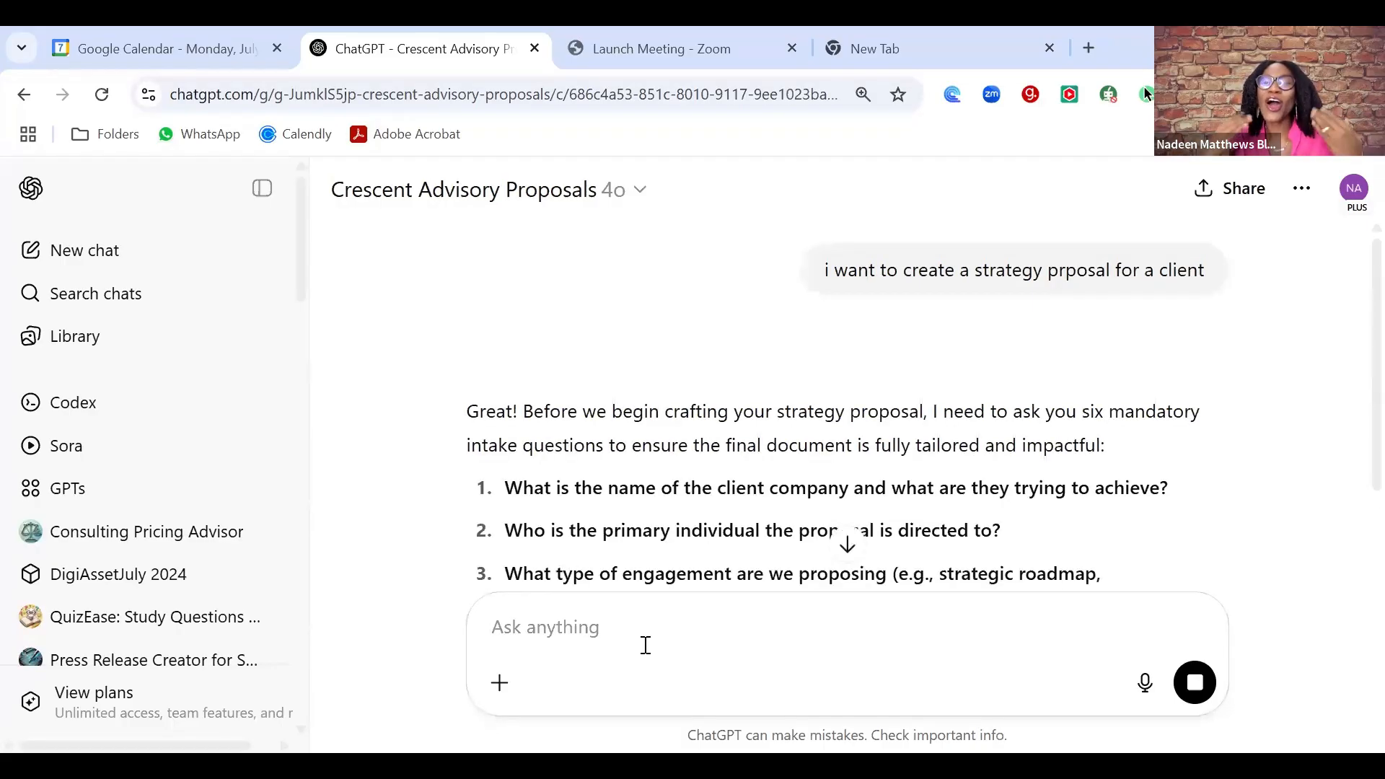
- Paste the six intake questions into the reply, answering the first with 'acme and they are developing a growth strategy.'
drag(505, 487, 693, 396)
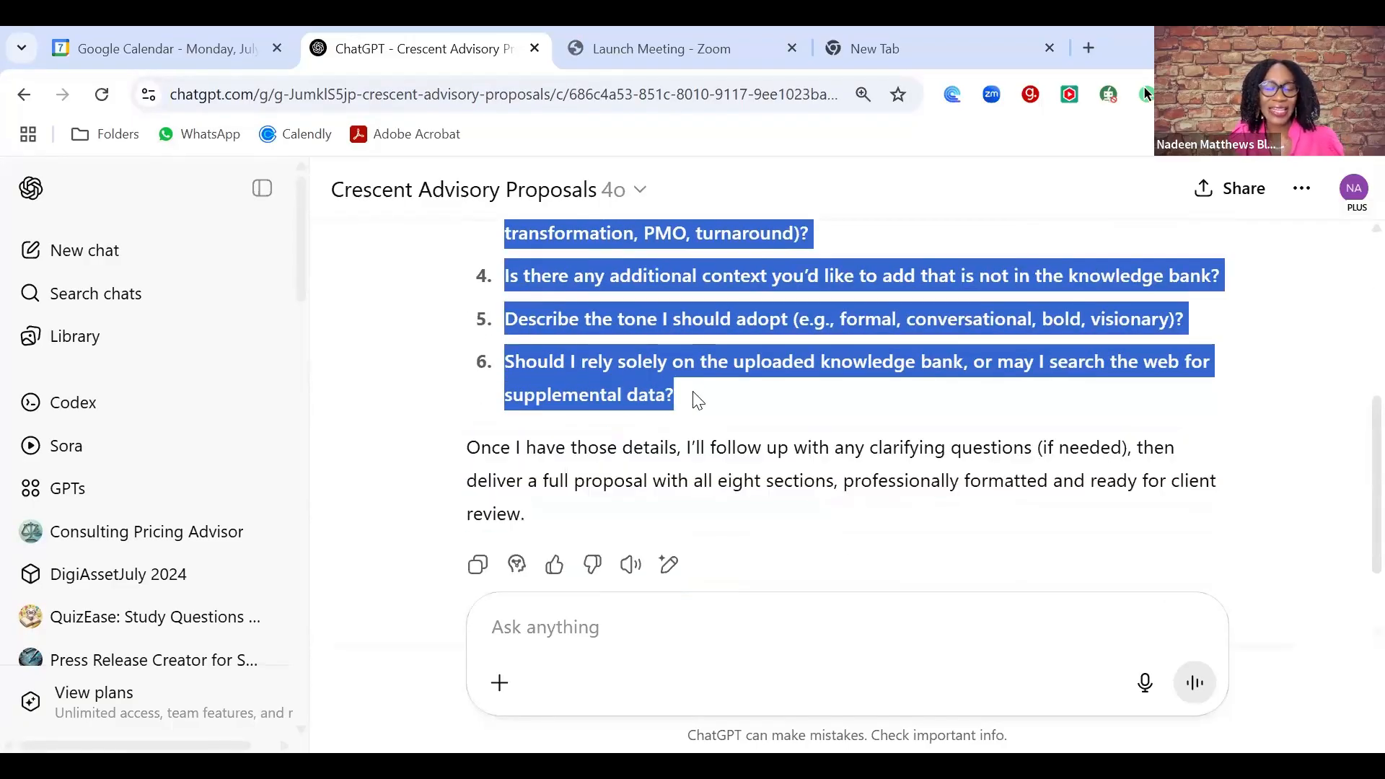
click(635, 608)
key(ctrl+v)
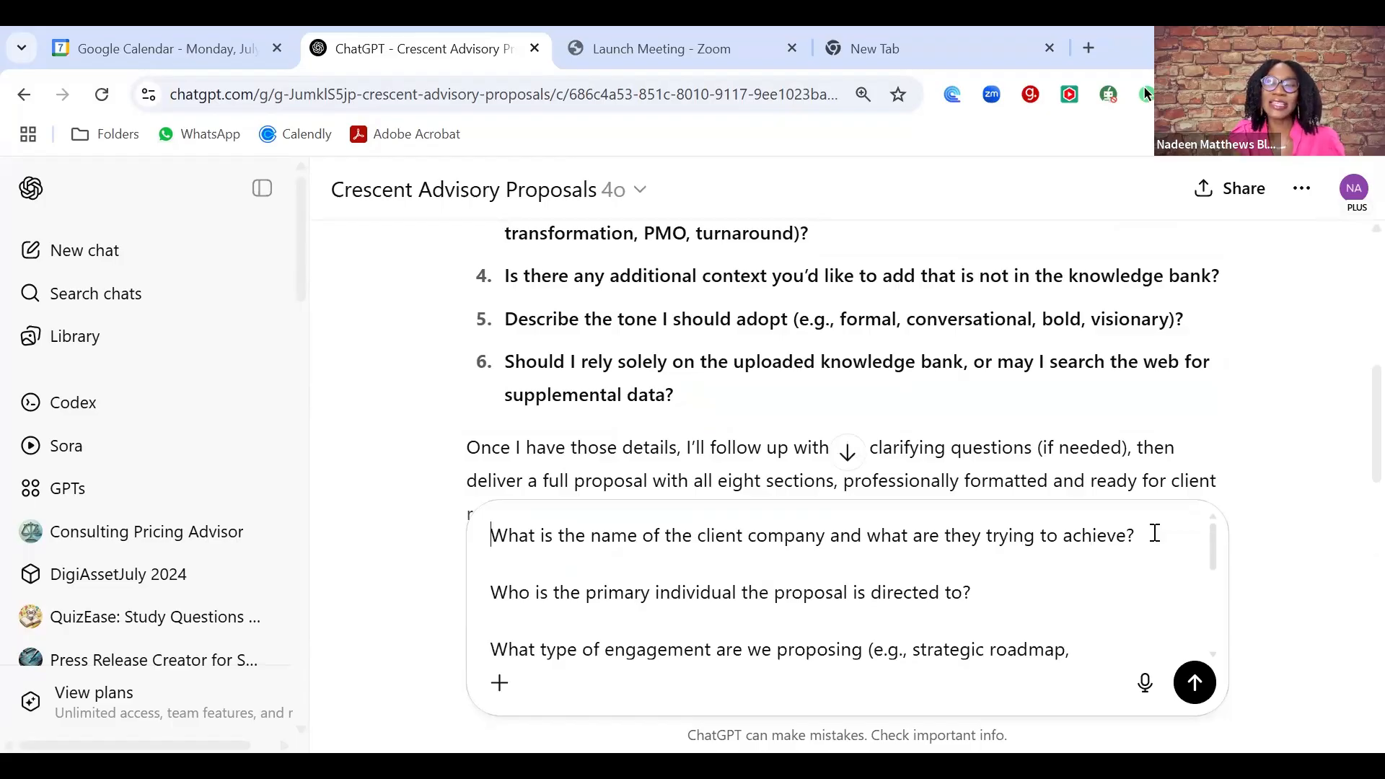
text(a)
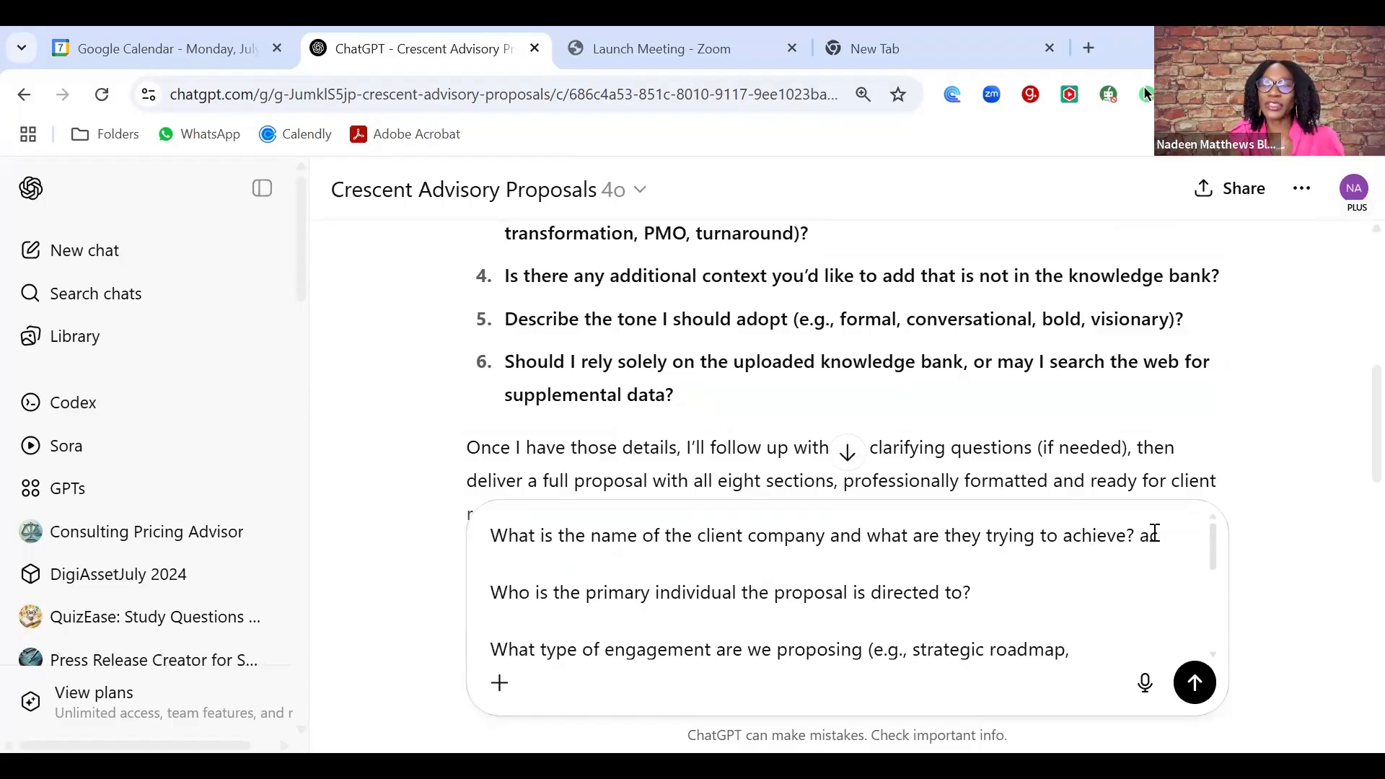
text(cme)
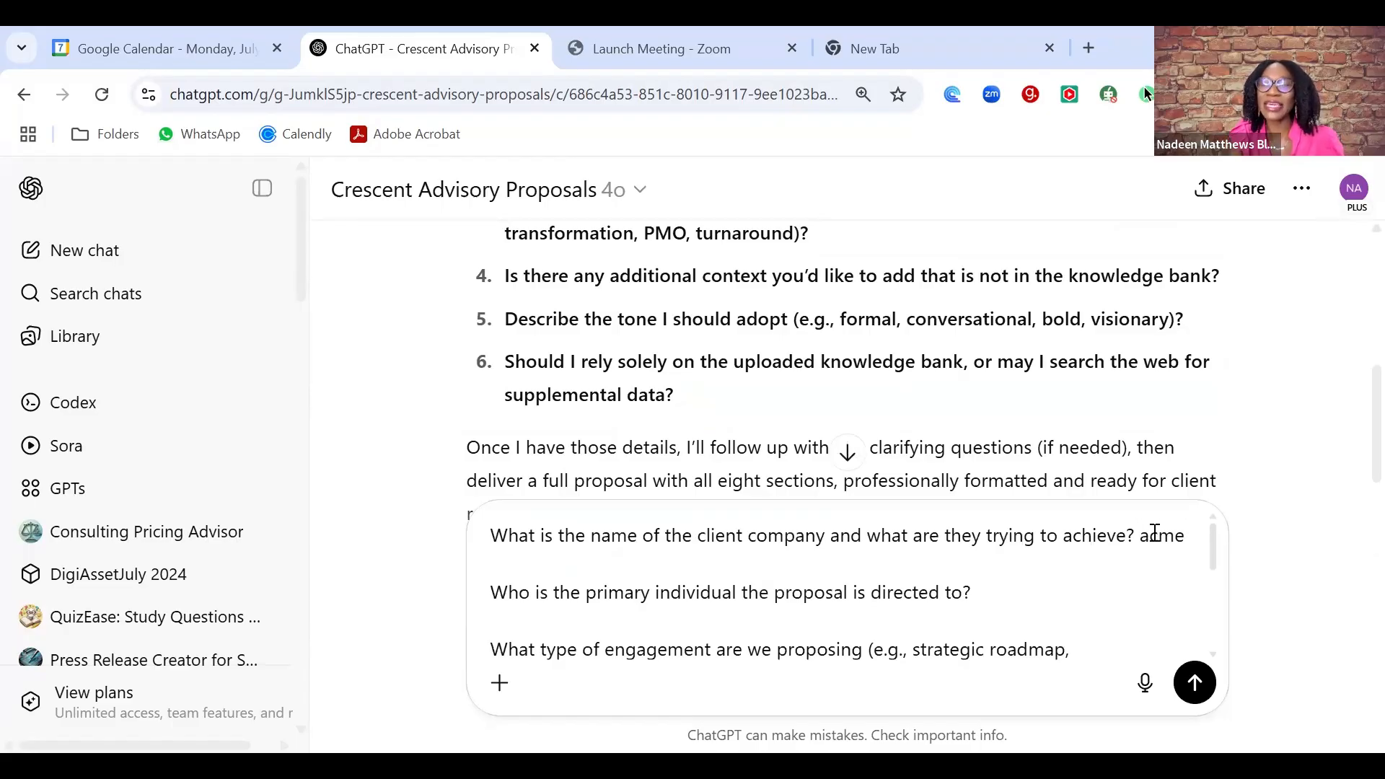
text( and they)
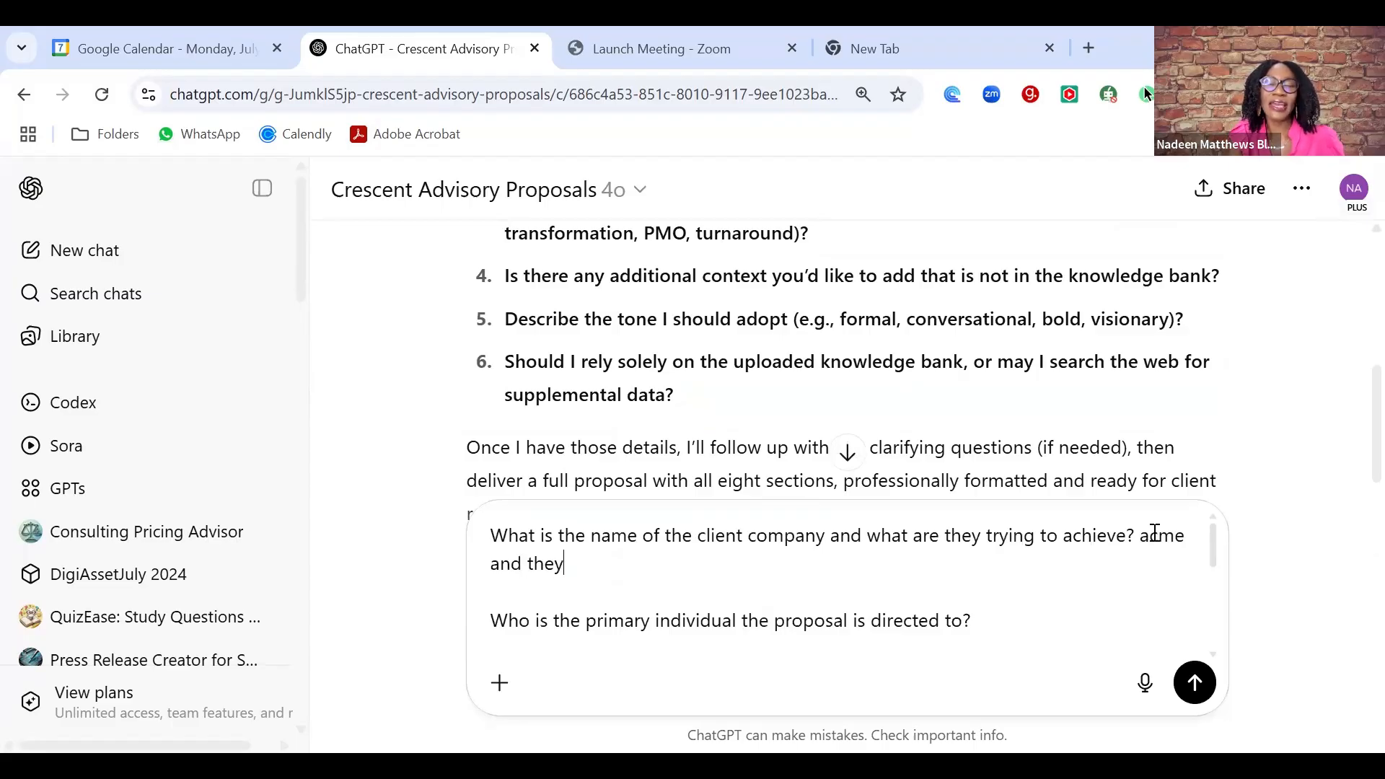
text( are developin g)
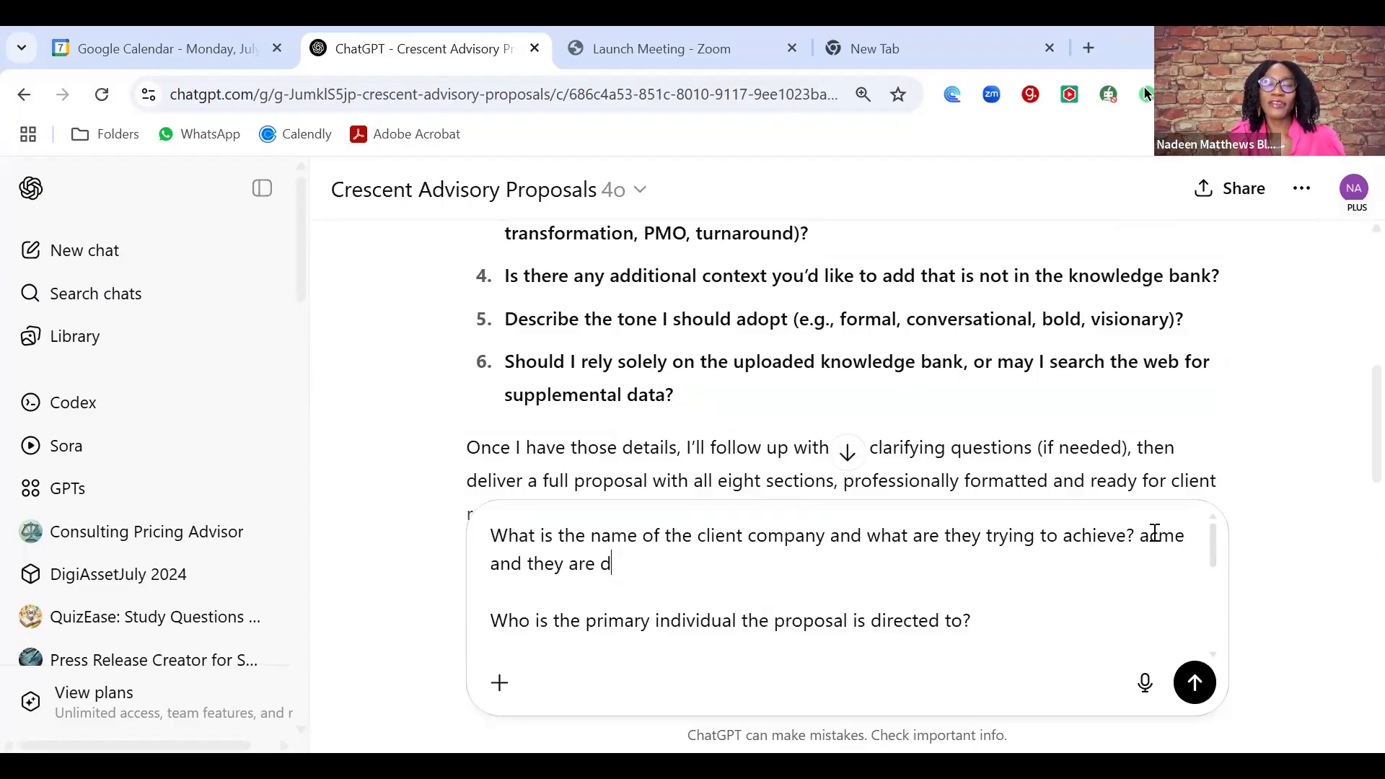
key(BackSpace)
key(BackSpace)
text(g)
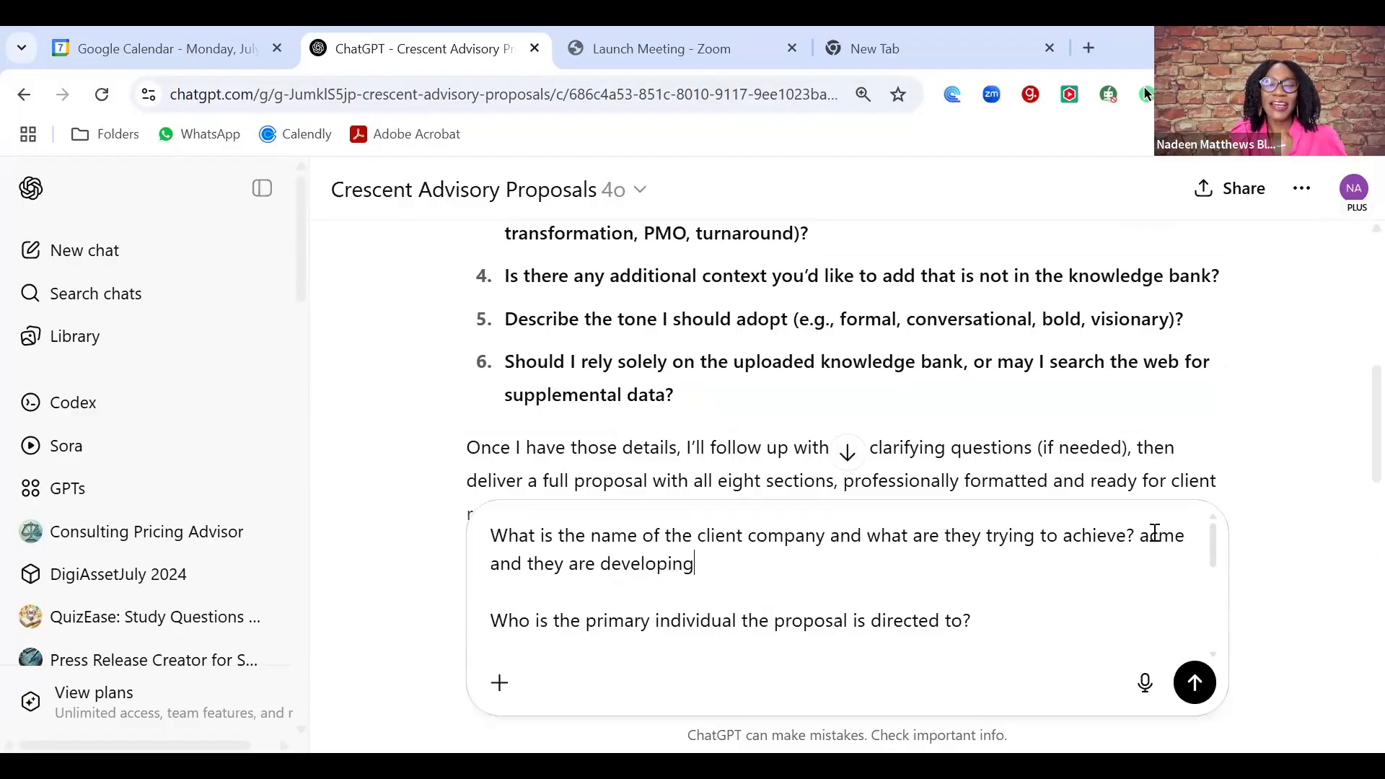
text( a grwoth strategy.)
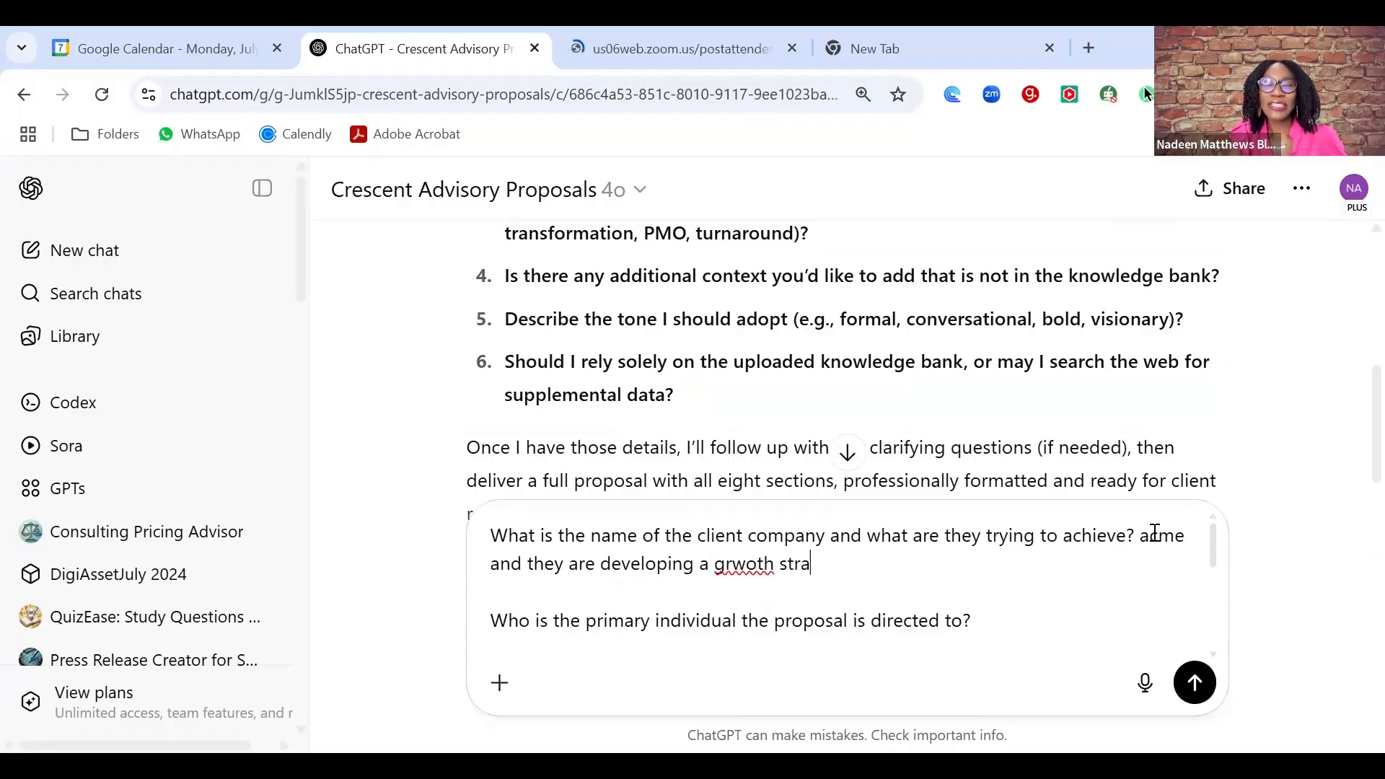
- Answer the recipient question with the client contact's full name
click(1006, 625)
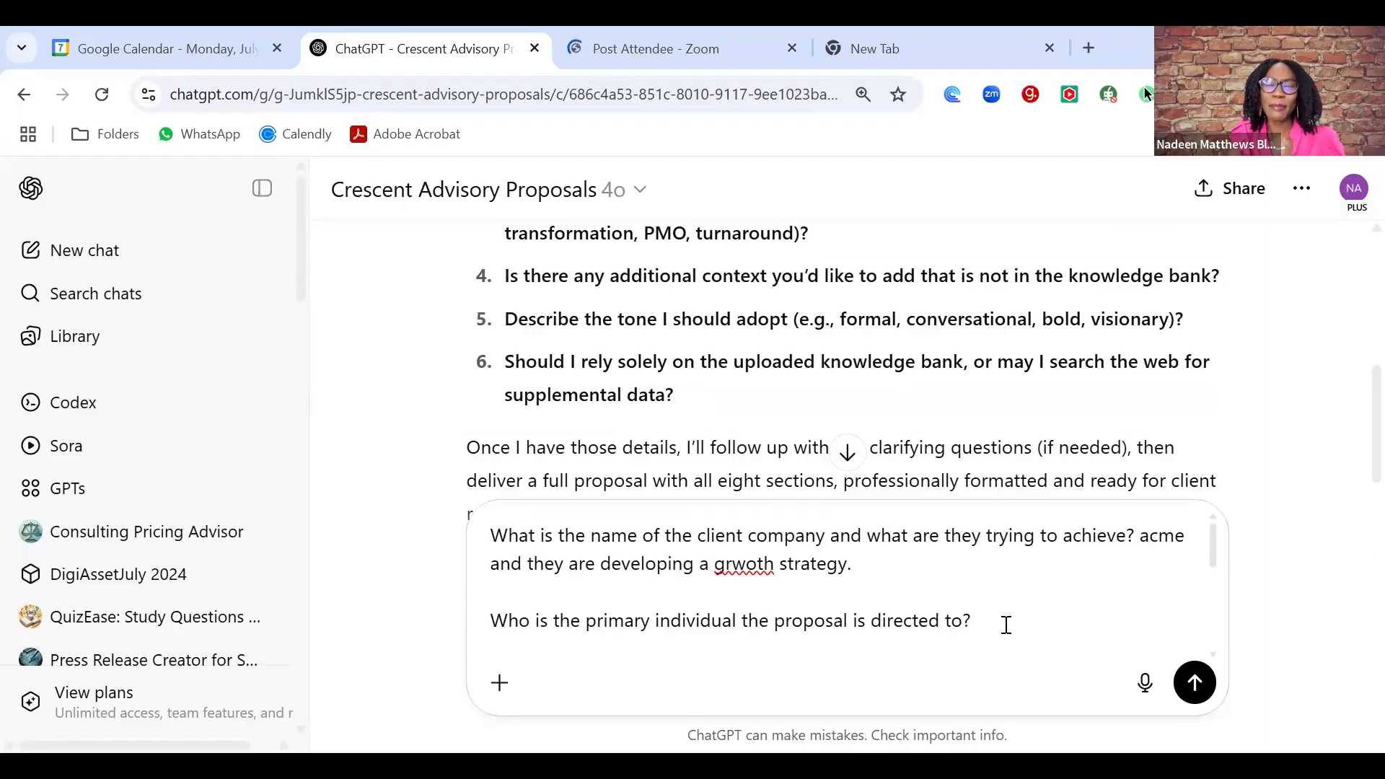
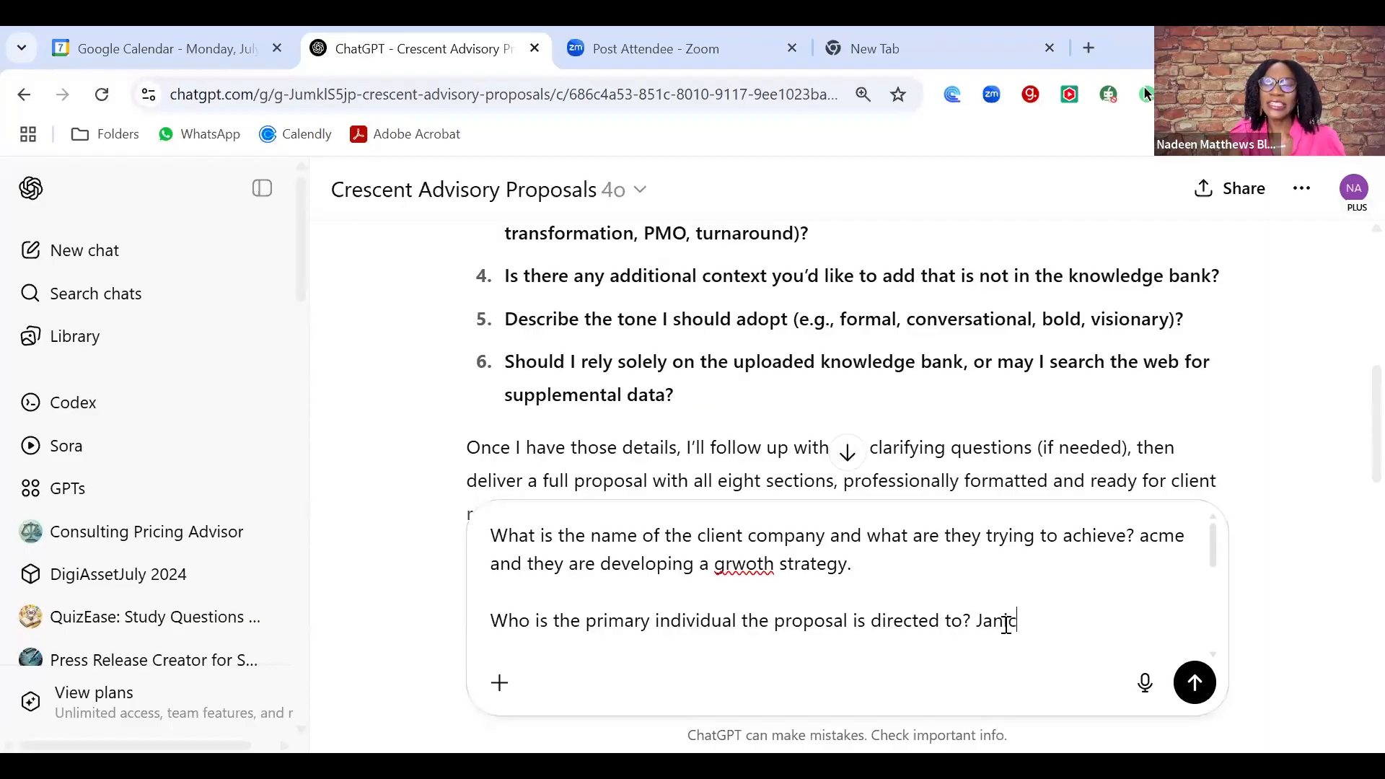
- Answer the engagement-type question with 'strategic roadmap for growth'
key(shift+Return)
key(shift+Return)
text(What type of engagement are we proposing (e.g., strategic roadmap, transformation, PMO, turnaround)?)
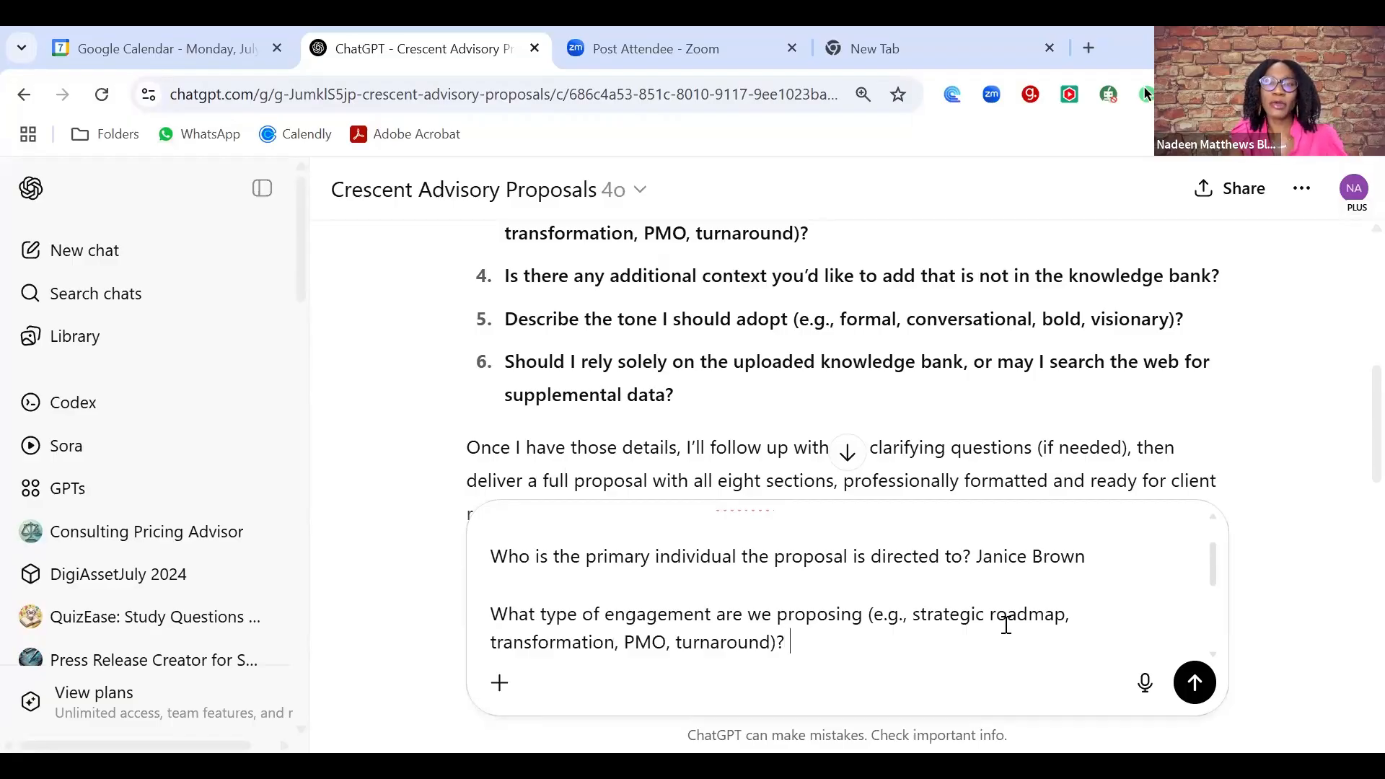
text(strategic g)
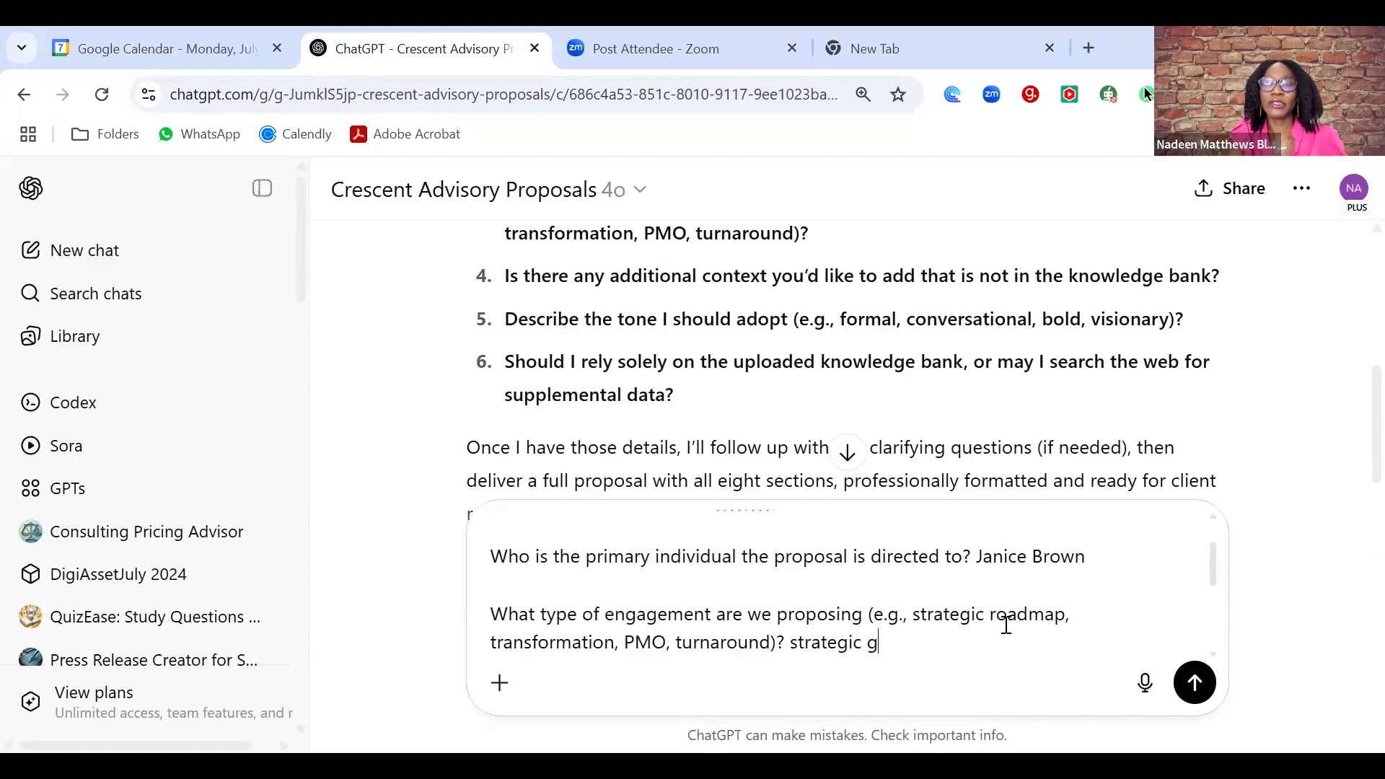
key(BackSpace)
text(roadmp)
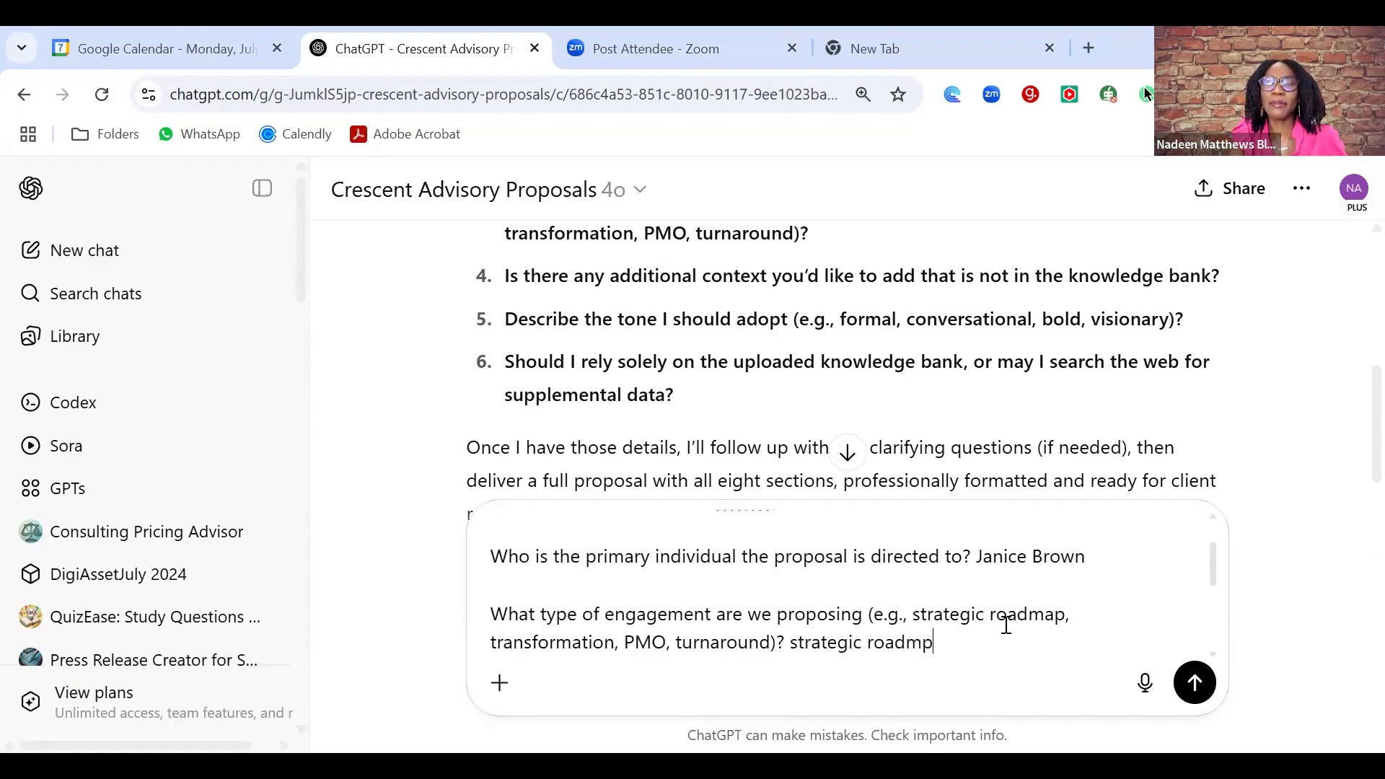
key(BackSpace)
text(ap for growth)
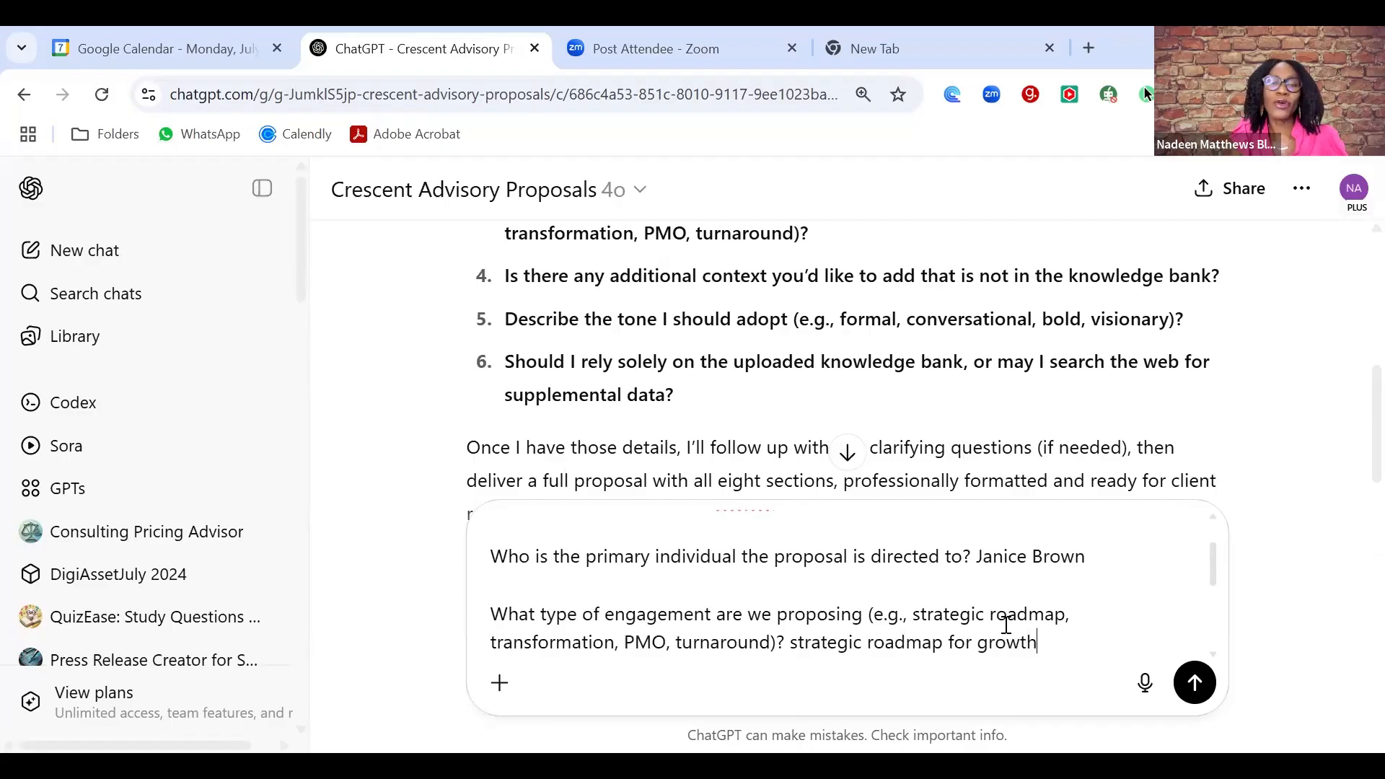
key(Down)
key(Down)
key(Down)
key(Down)
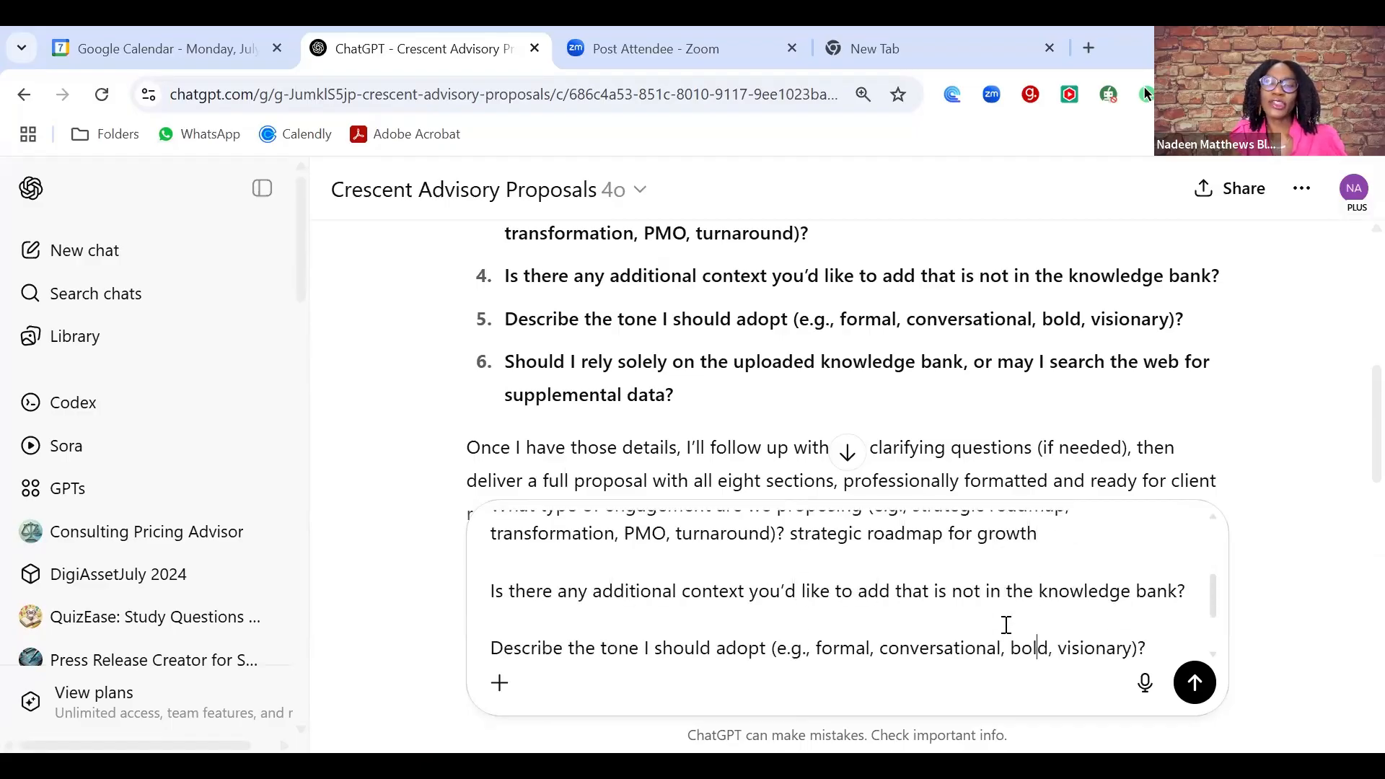
- Answer the context question with 'they have been experiencing declining growth for last 3 years'
click(1003, 612)
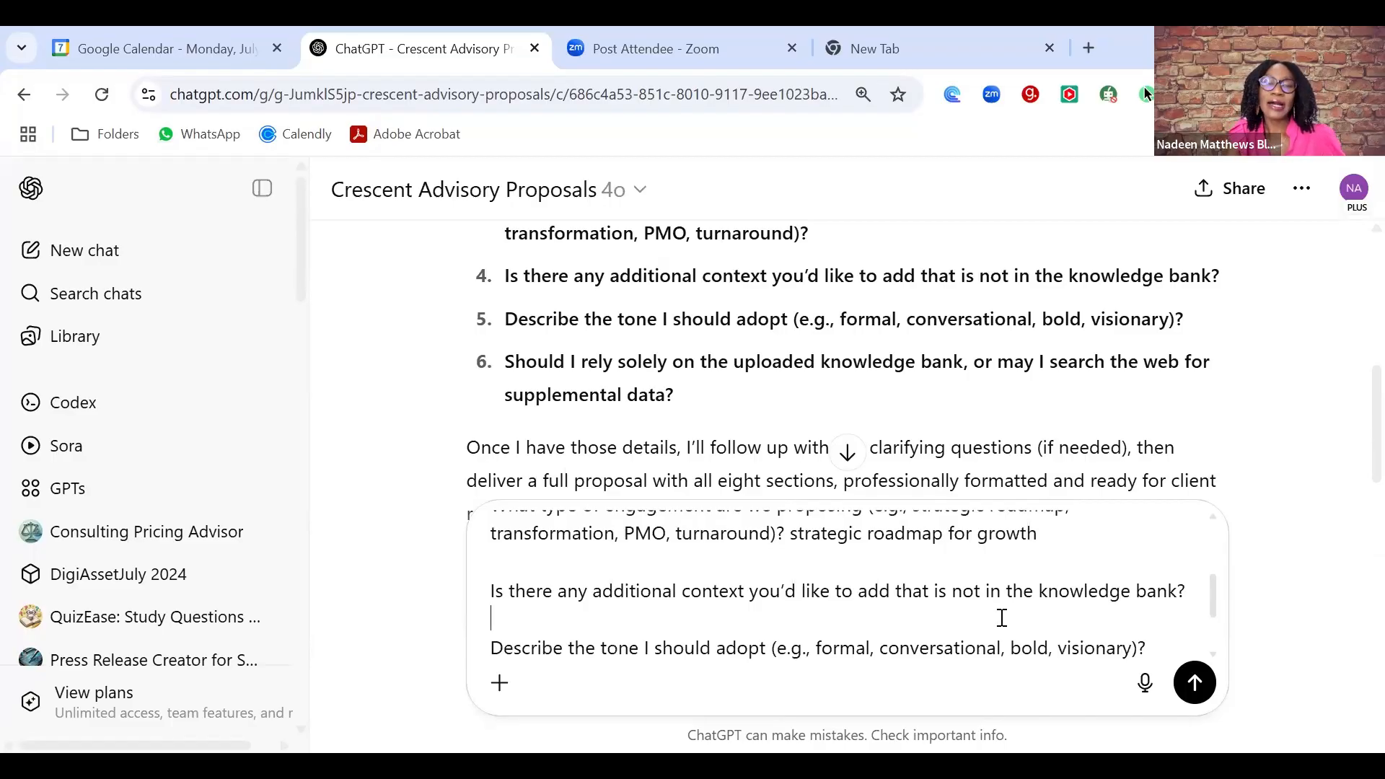
text(they have b)
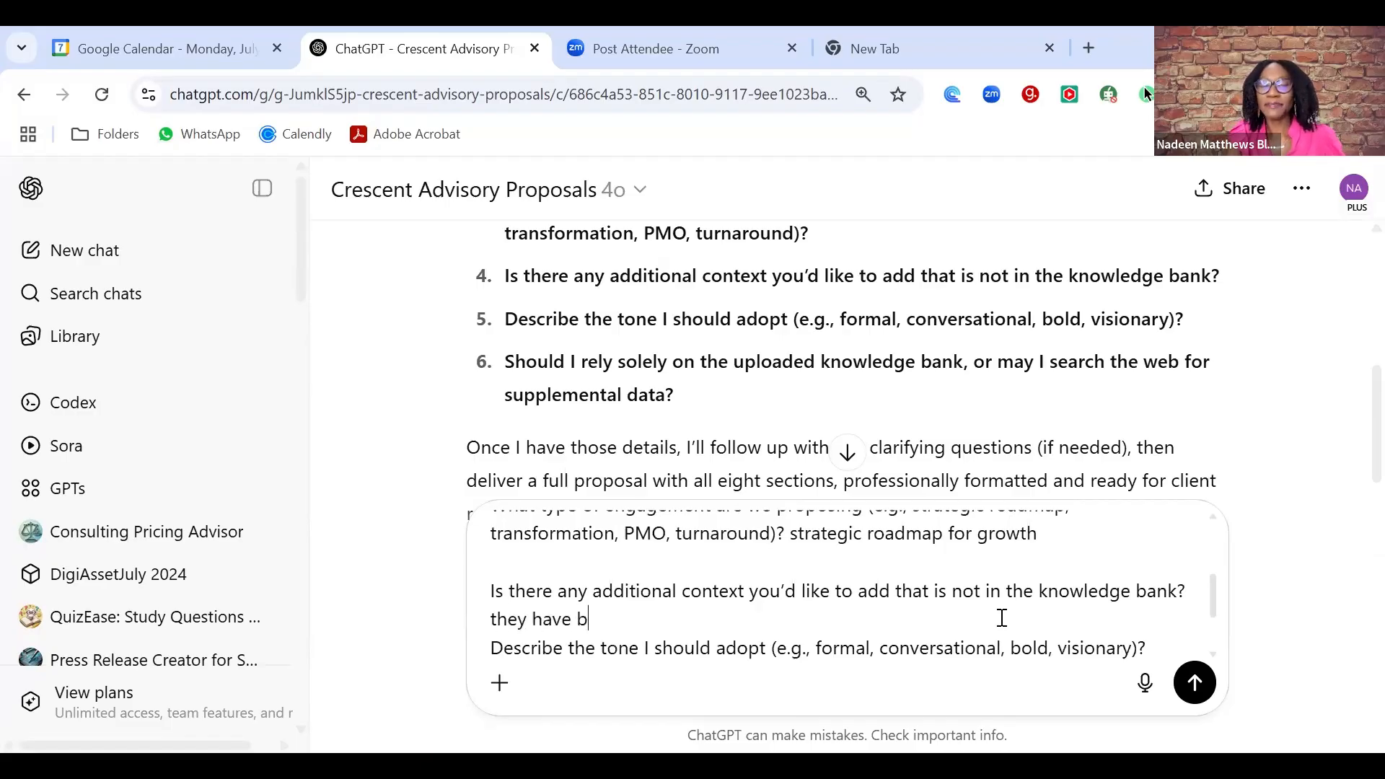
text(een ex)
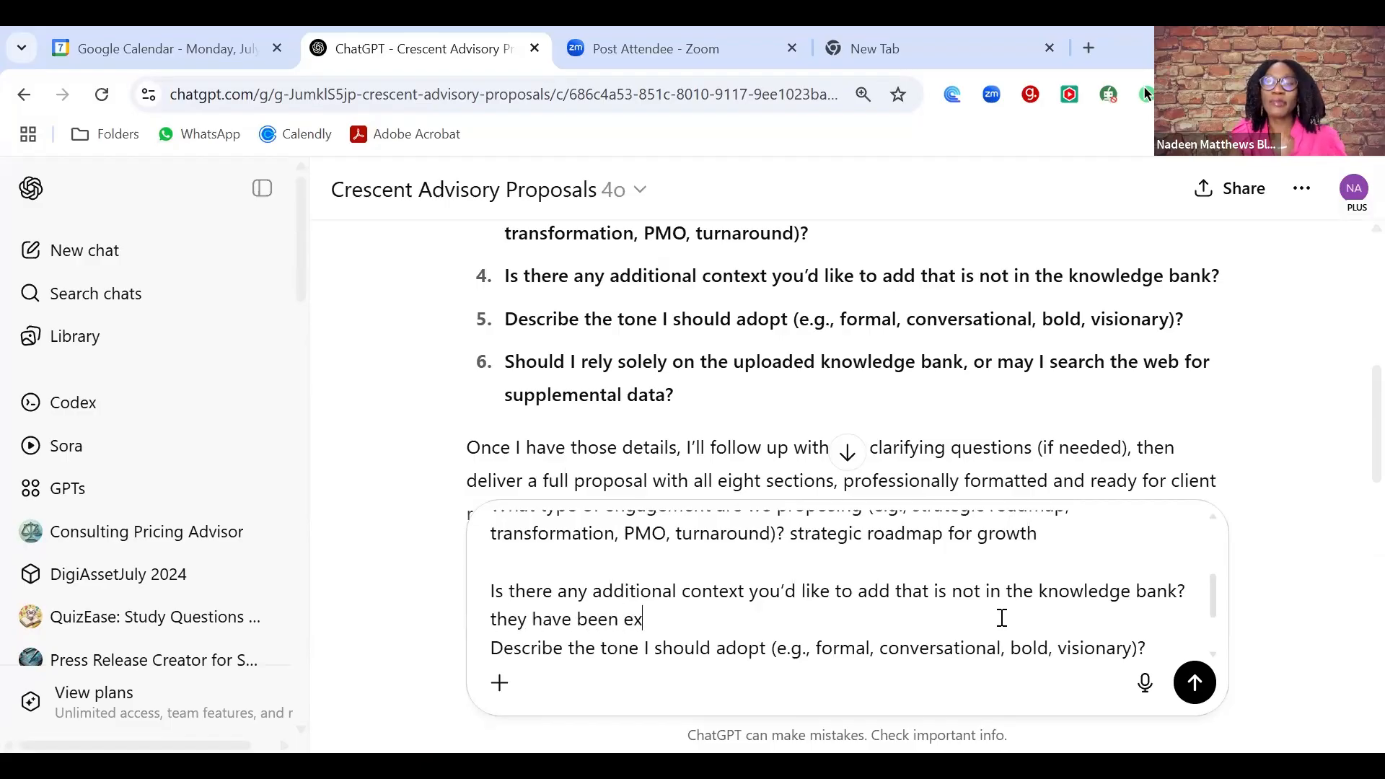
text(periencing declining)
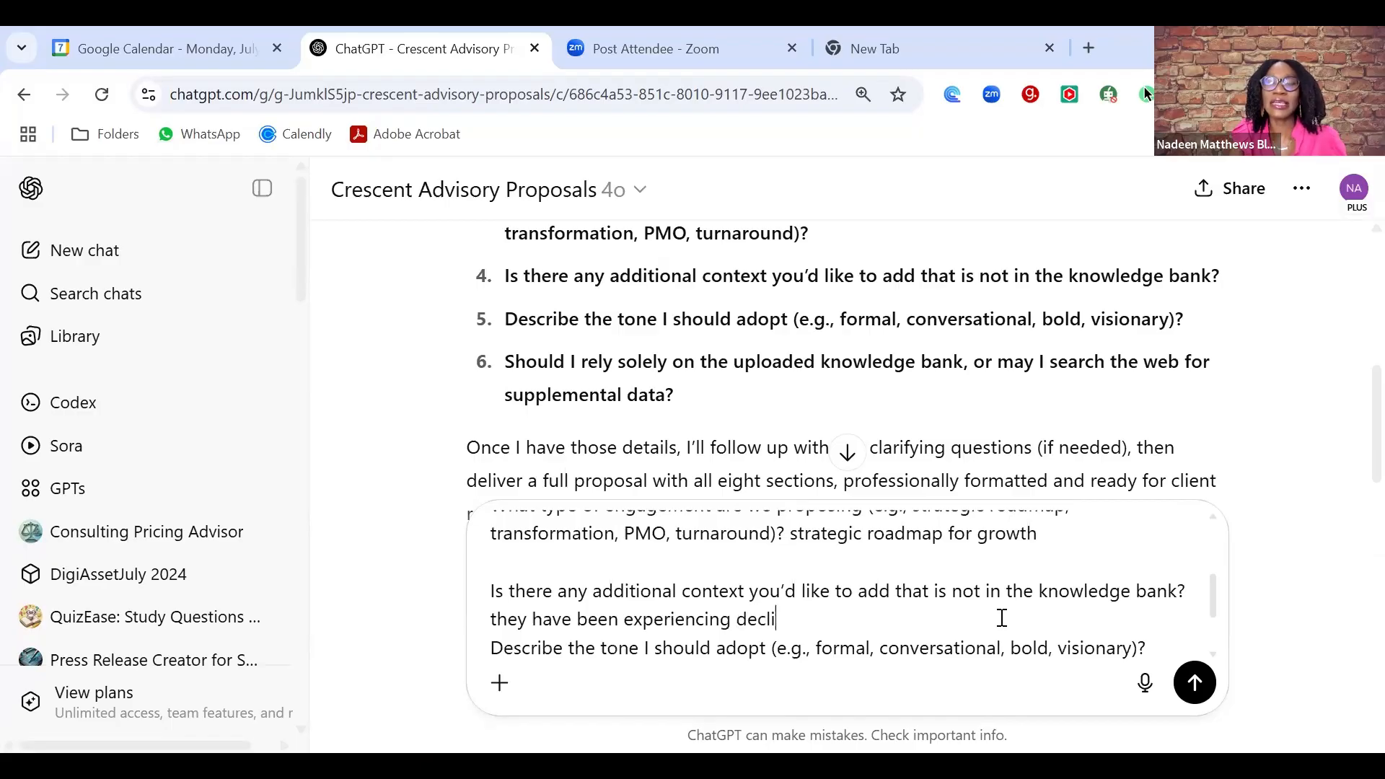
key(BackSpace)
text(ing)
text( gr)
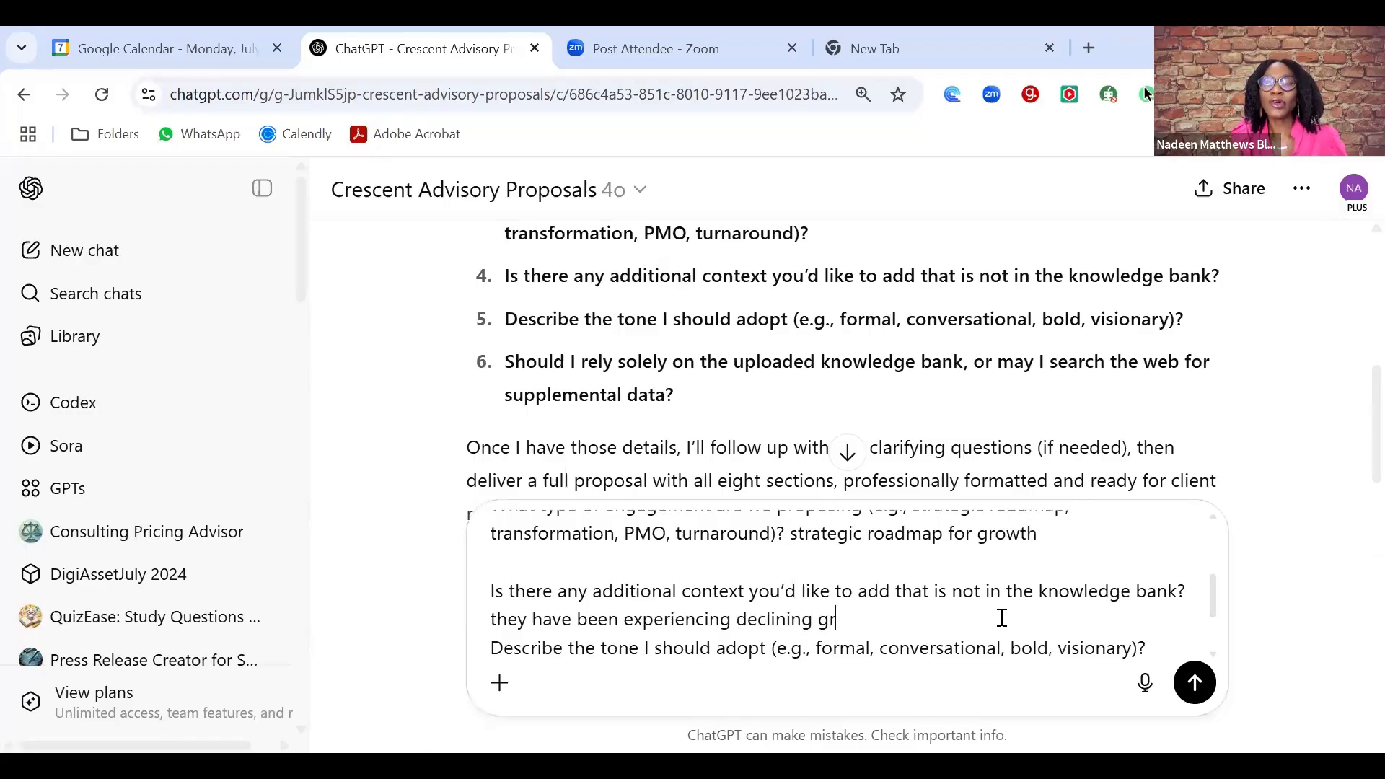
text(owtn for last 3 years.)
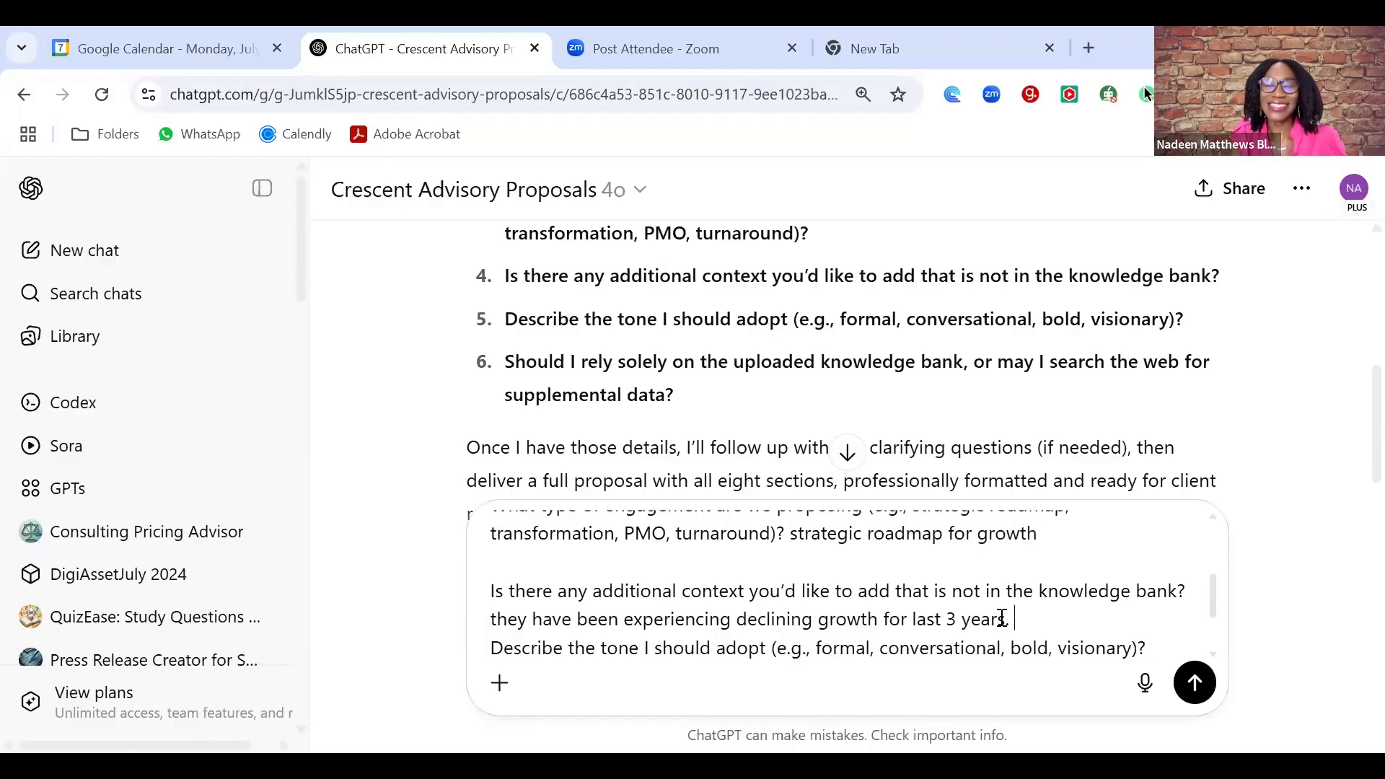
key(Down)
key(shift+Return)
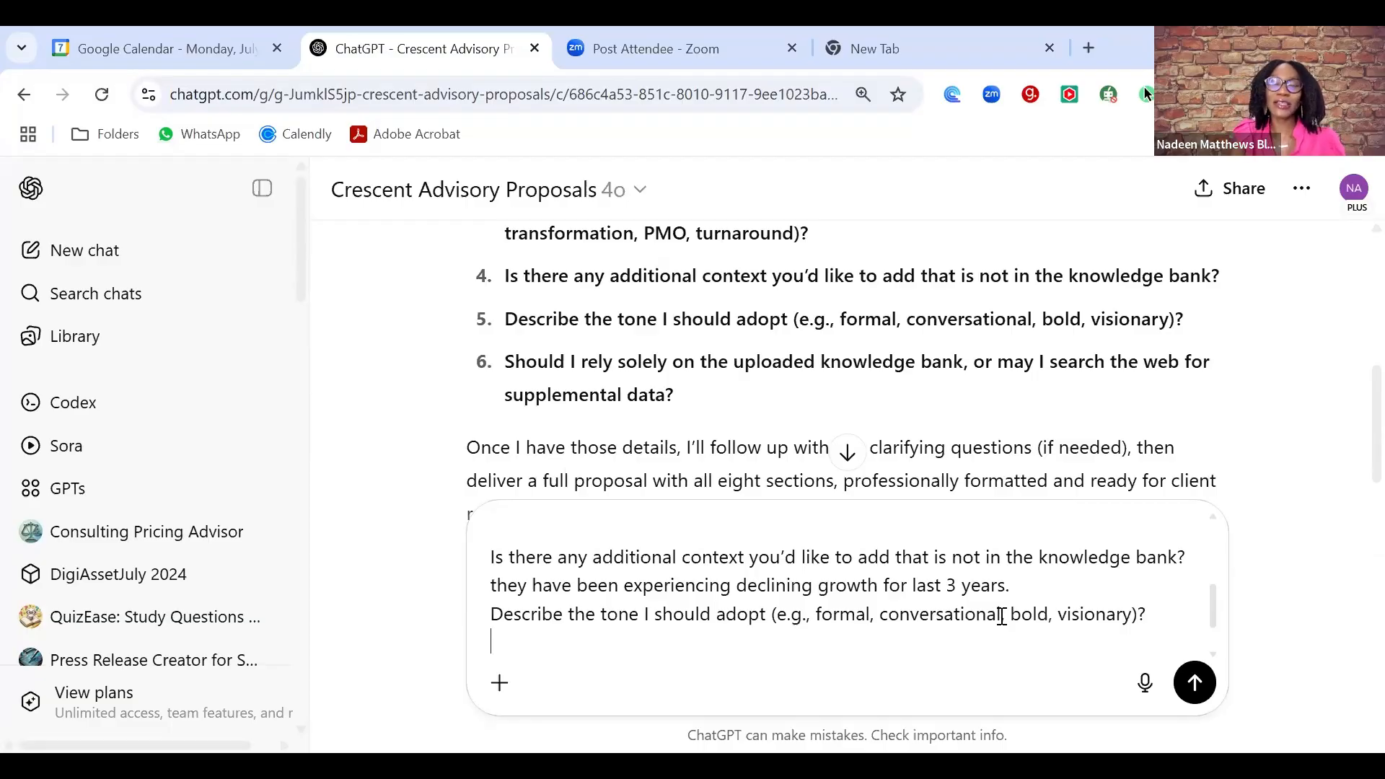
- Enter 'formal and visionary' as the tone answer and send the intake reply
text(forma)
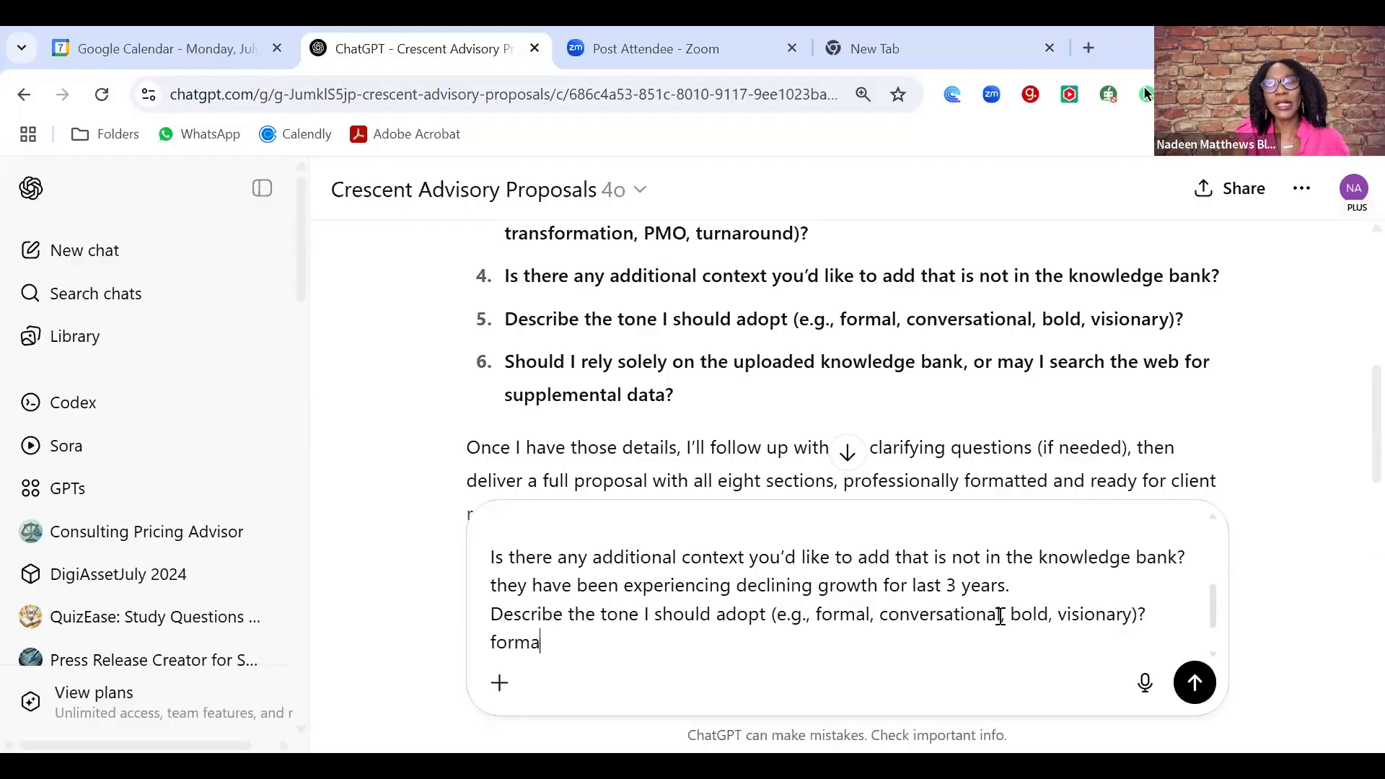
text(l and visiona)
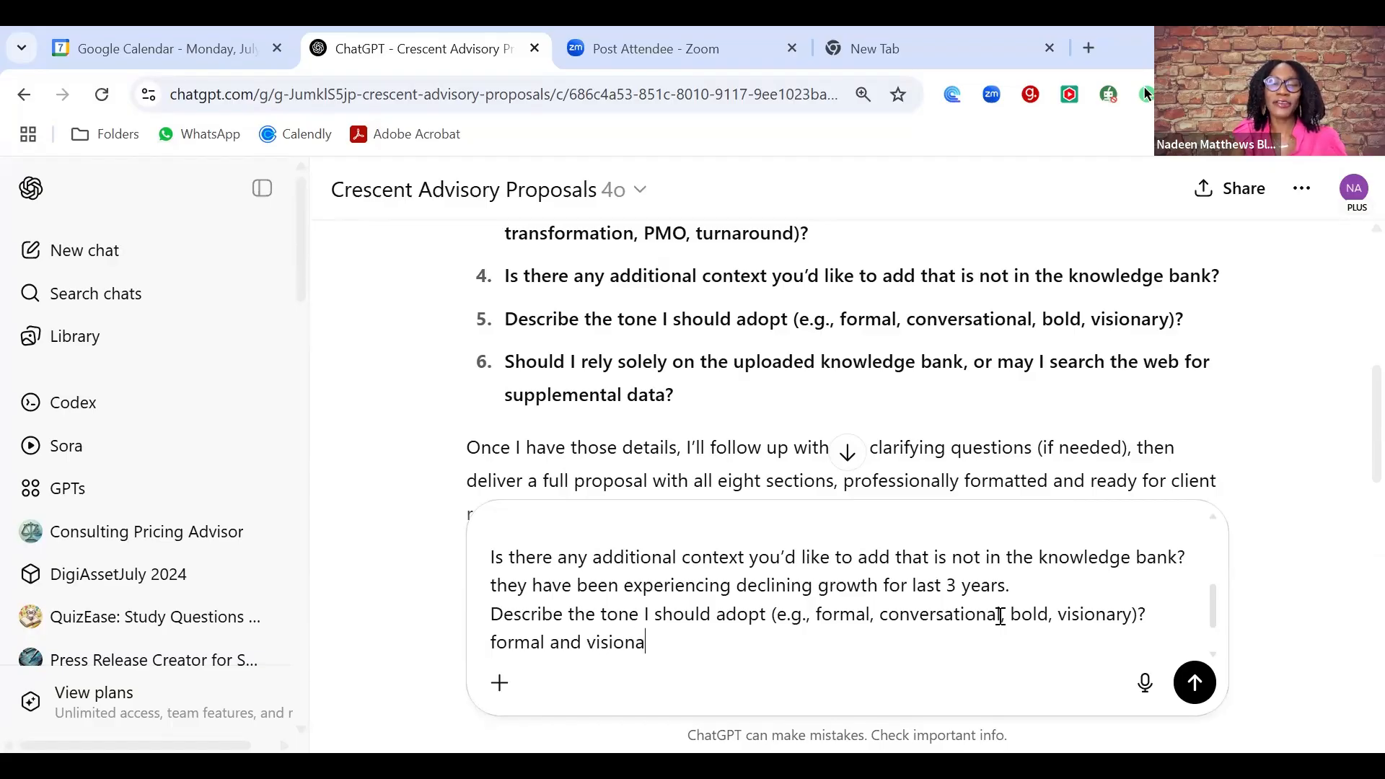
text(ry)
key(Return)
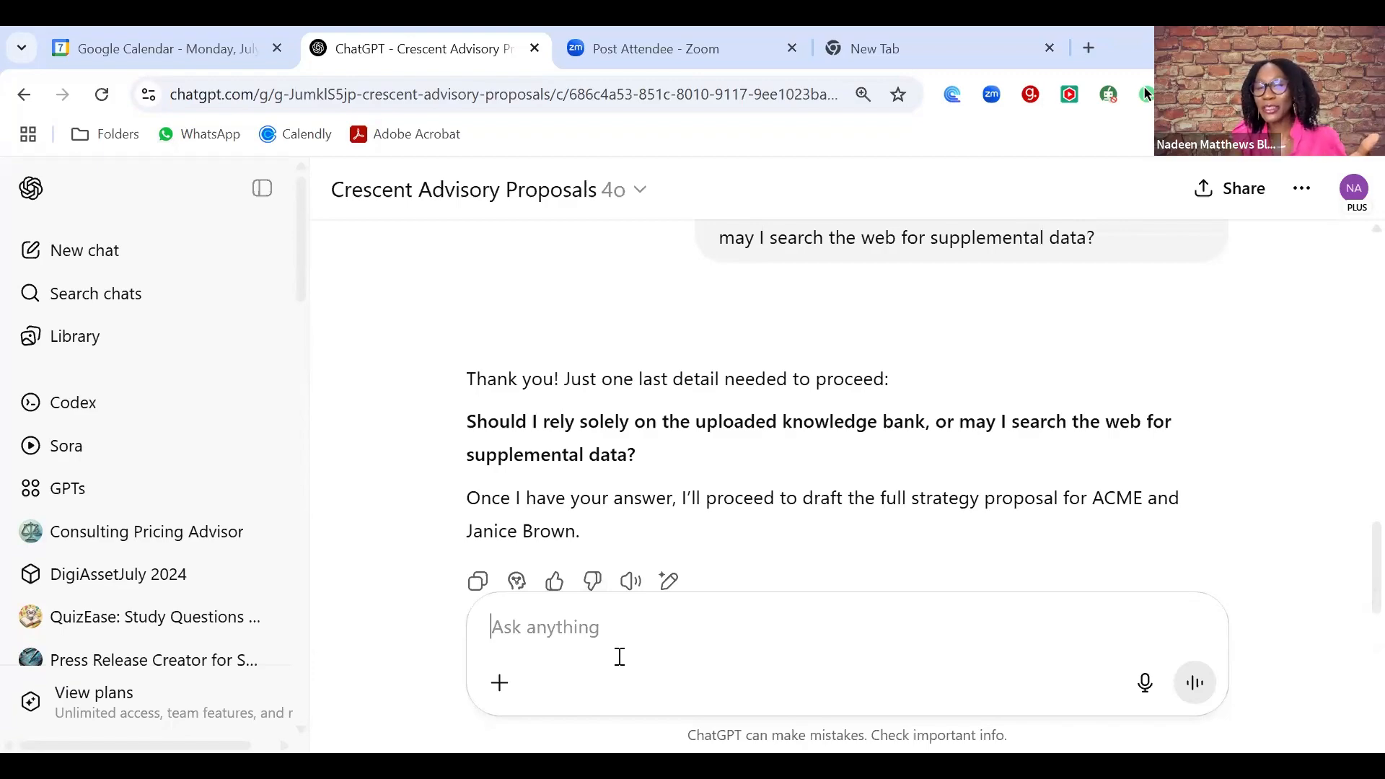
- Reply 'knowledge bank and search web' to use both sources for the proposal
text(kn)
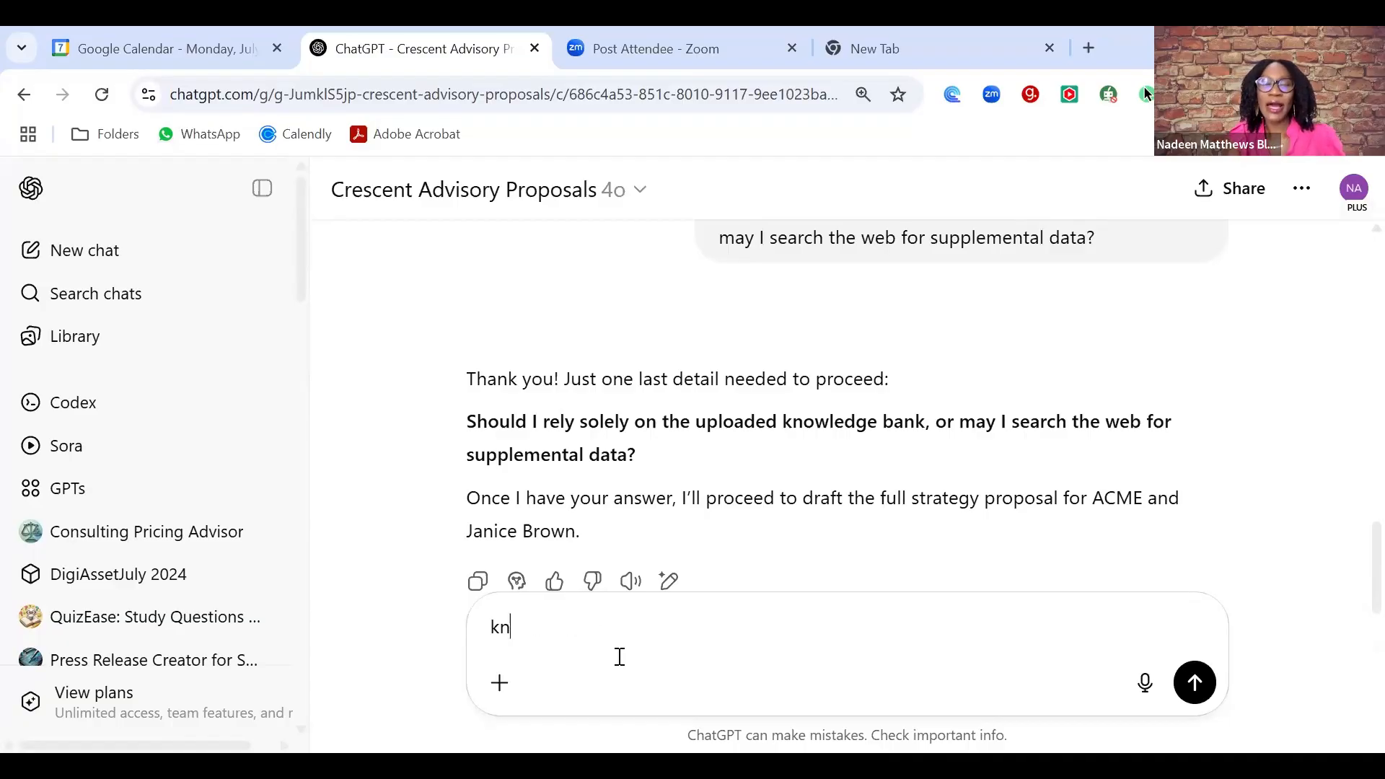
text(owledge)
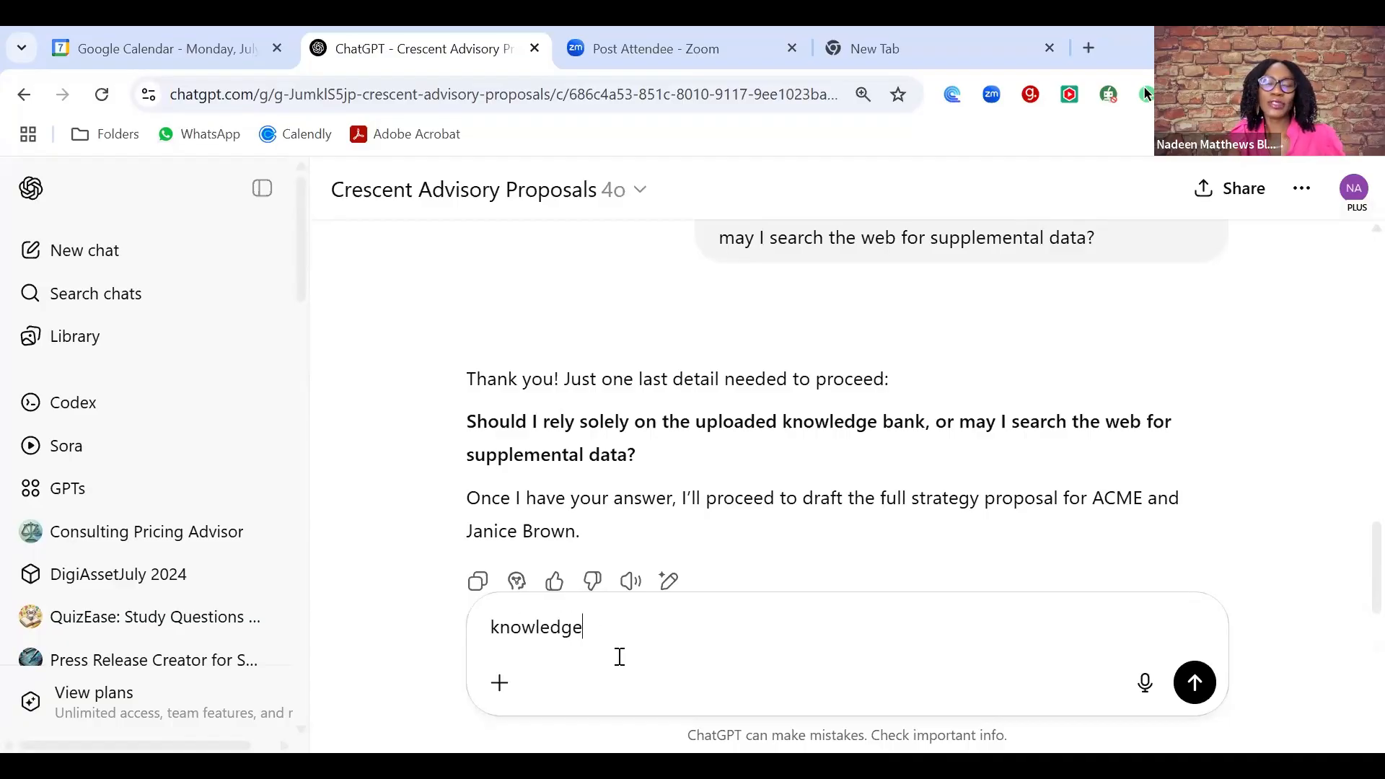
text( bank and sera)
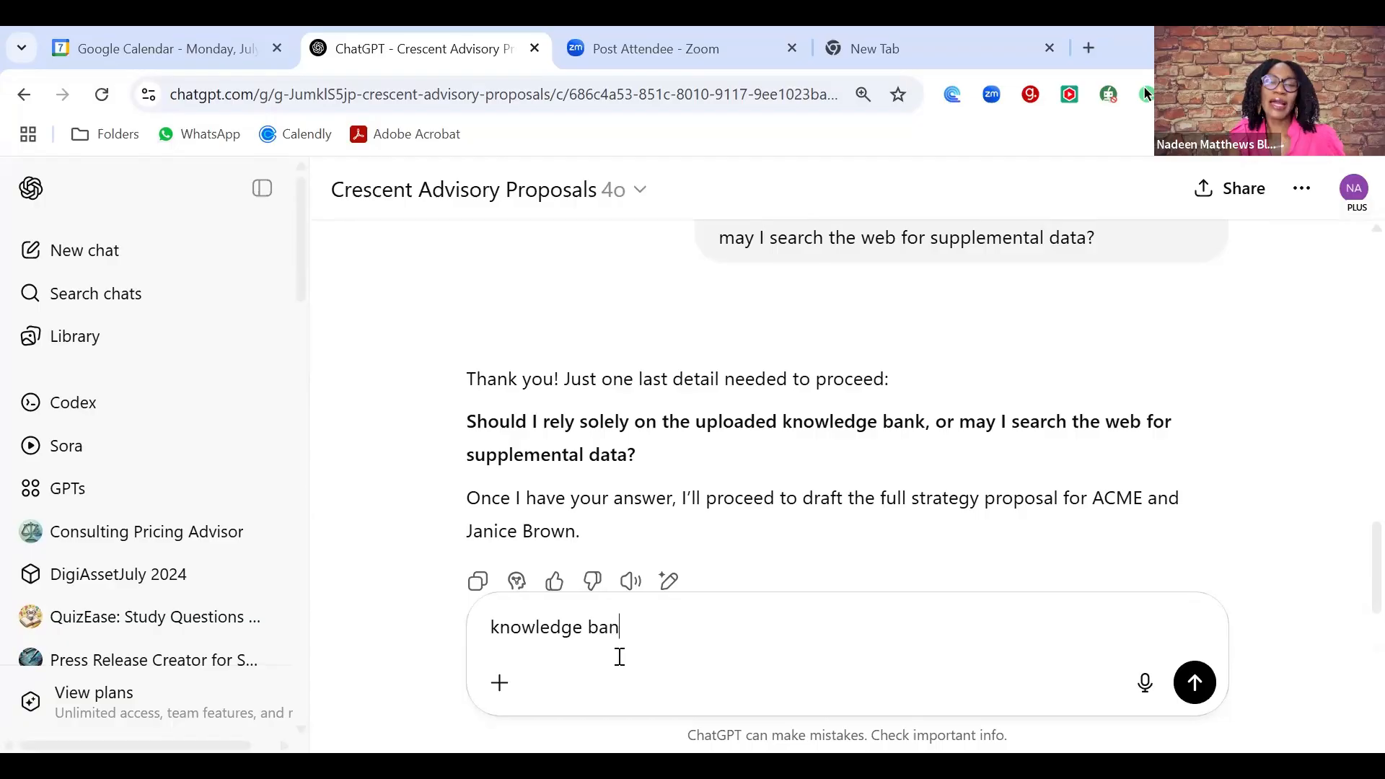
key(BackSpace)
key(BackSpace)
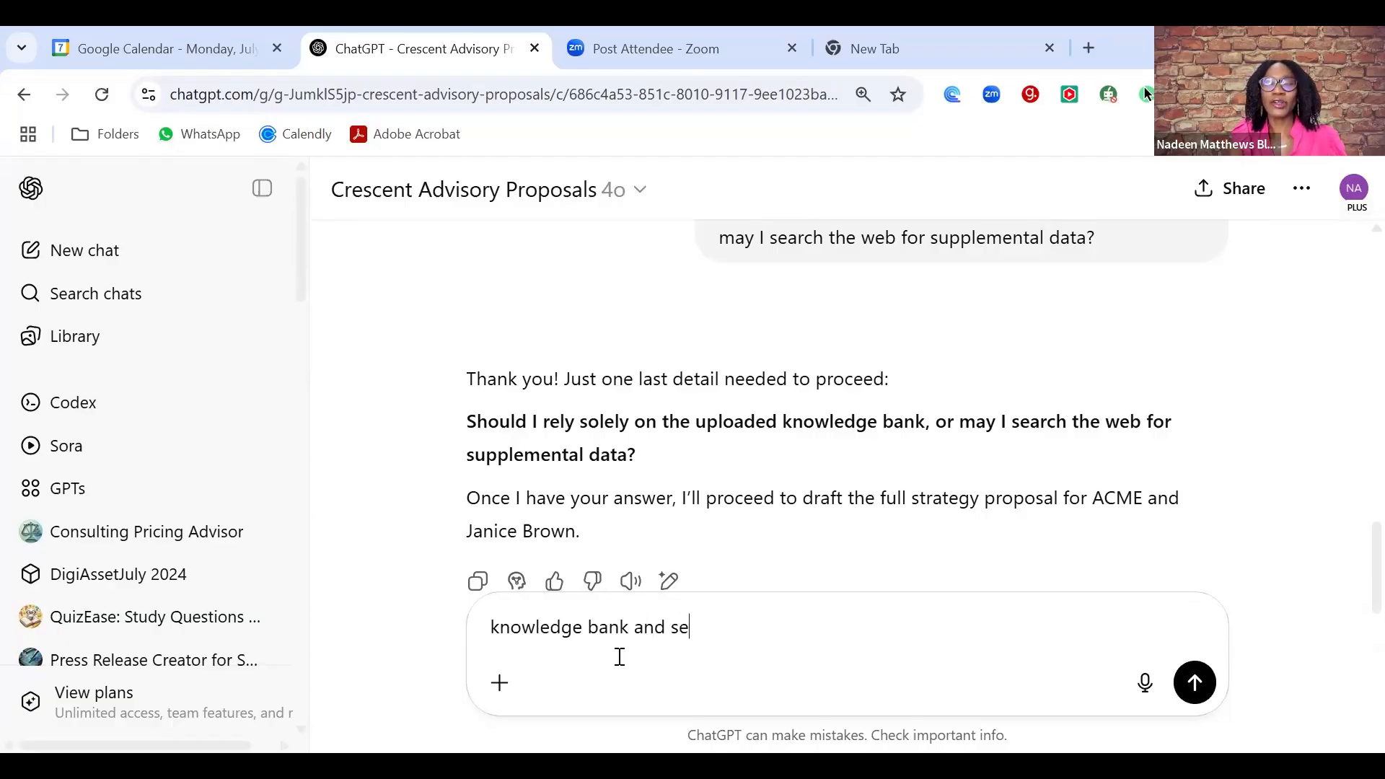
text(arch web.)
key(Return)
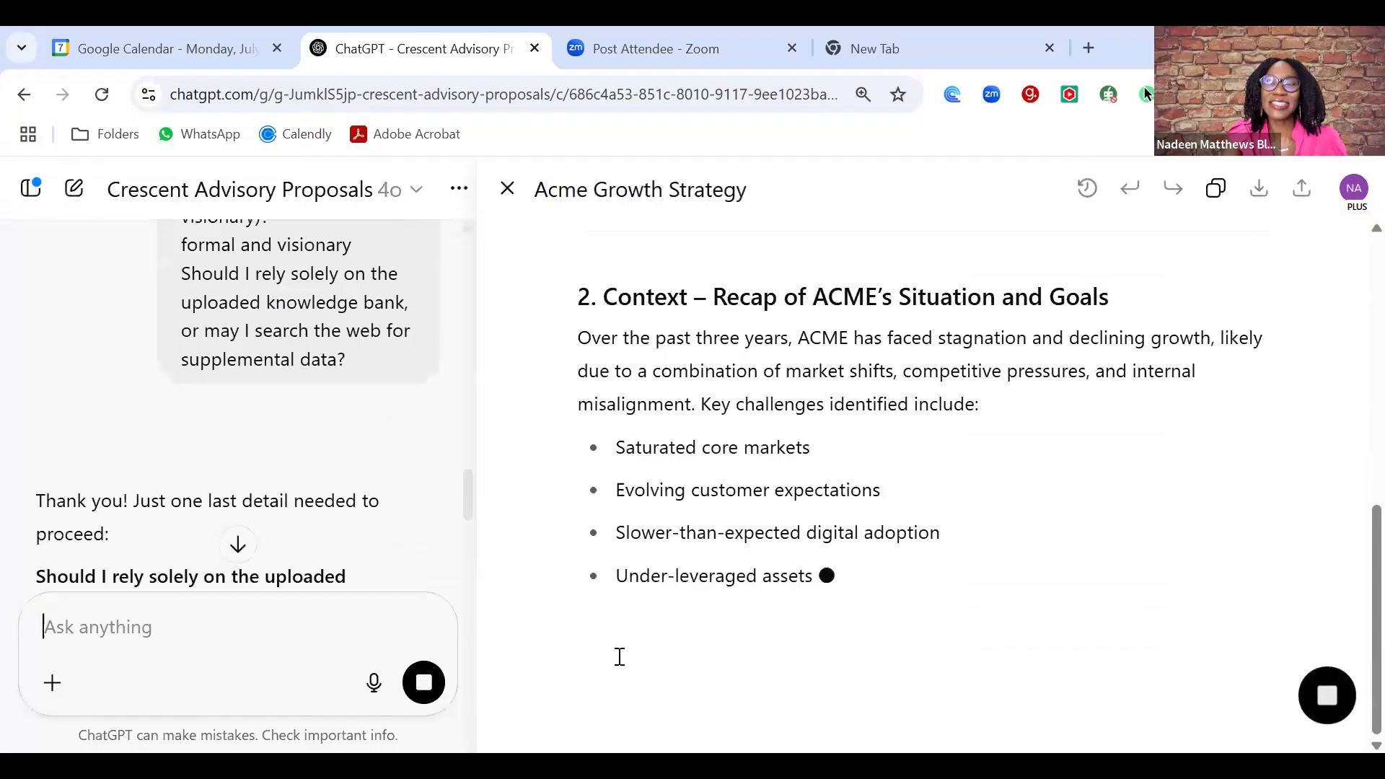
- Scroll through the Acme Growth Strategy canvas to read sections 1 through 4
scroll(620, 657, up, 8)
scroll(619, 656, down, 4)
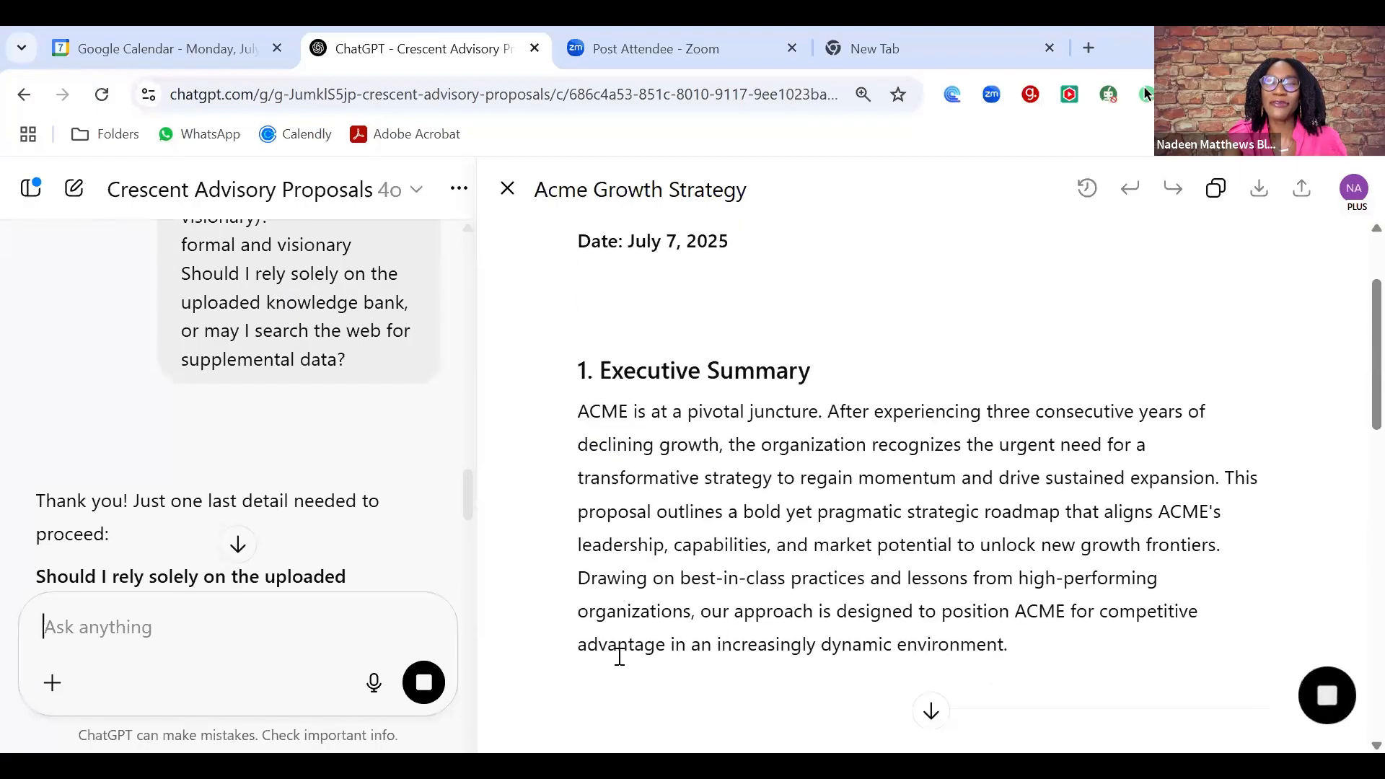
scroll(620, 657, down, 6)
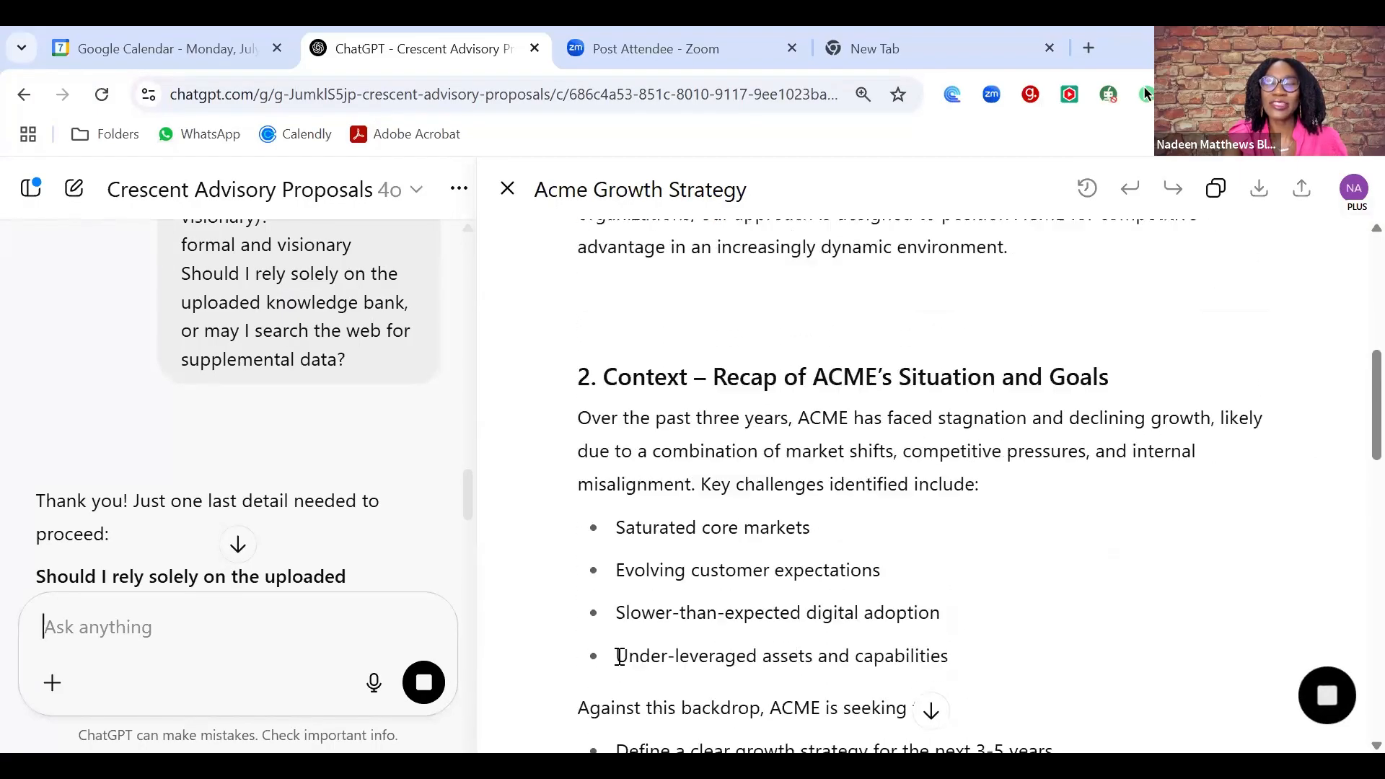
scroll(619, 656, down, 5)
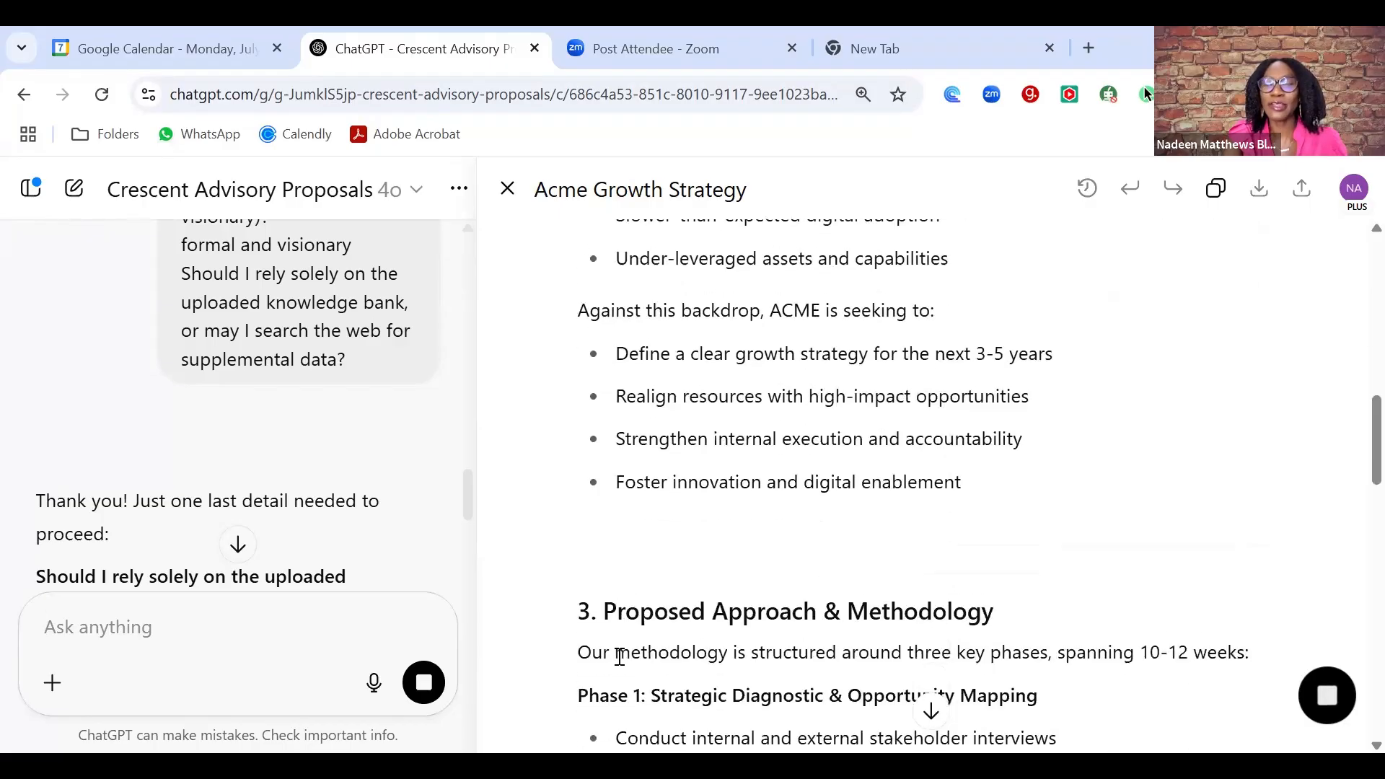
scroll(619, 656, down, 7)
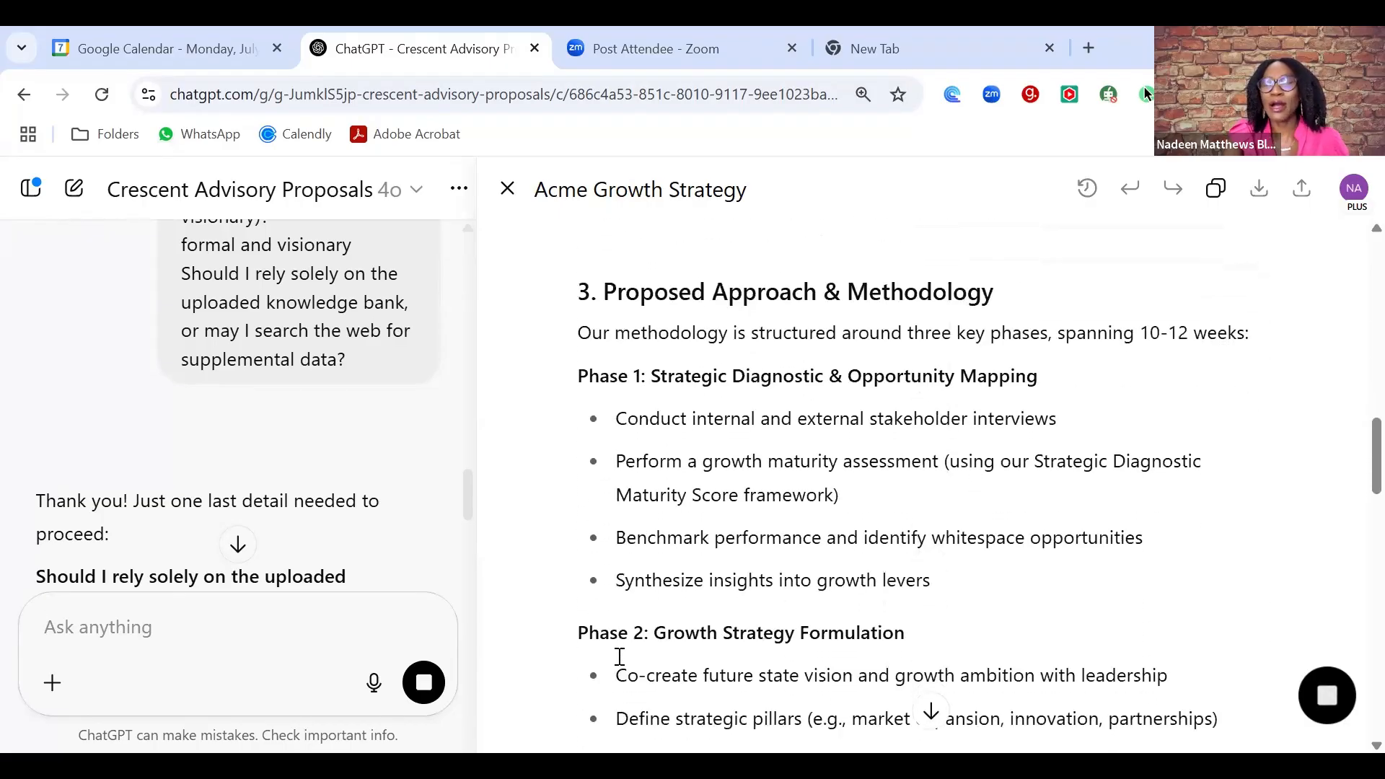
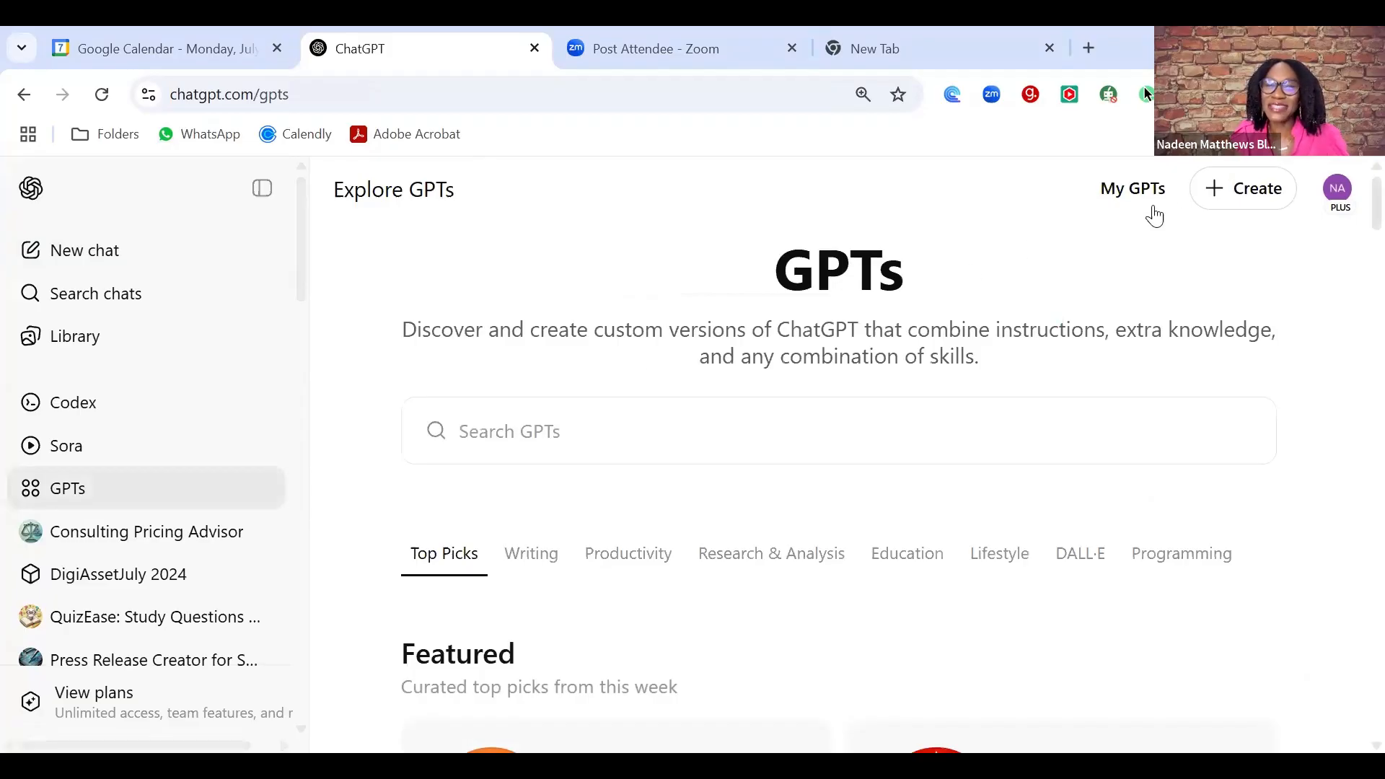
- Create a new custom GPT draft, glance at the Create tab, and settle on the Configure form
click(1270, 195)
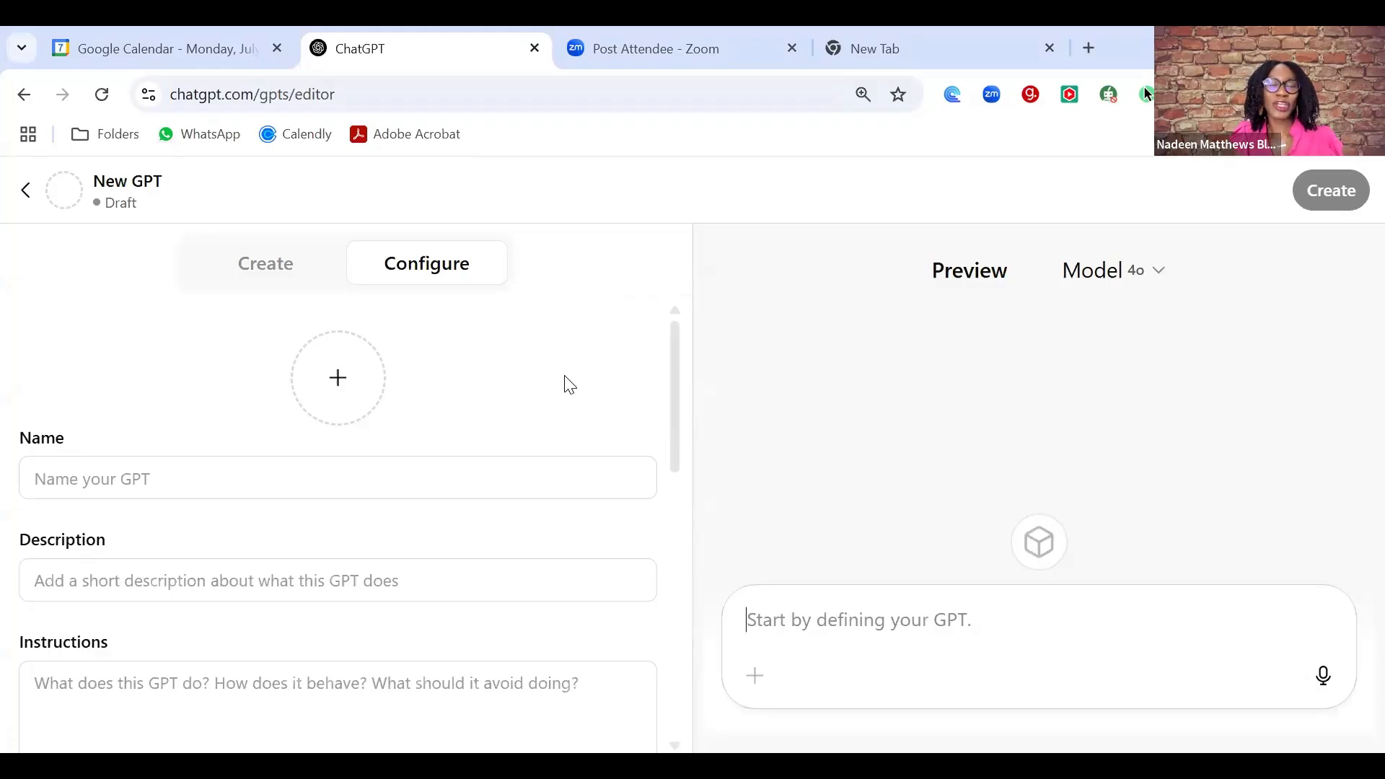
click(256, 282)
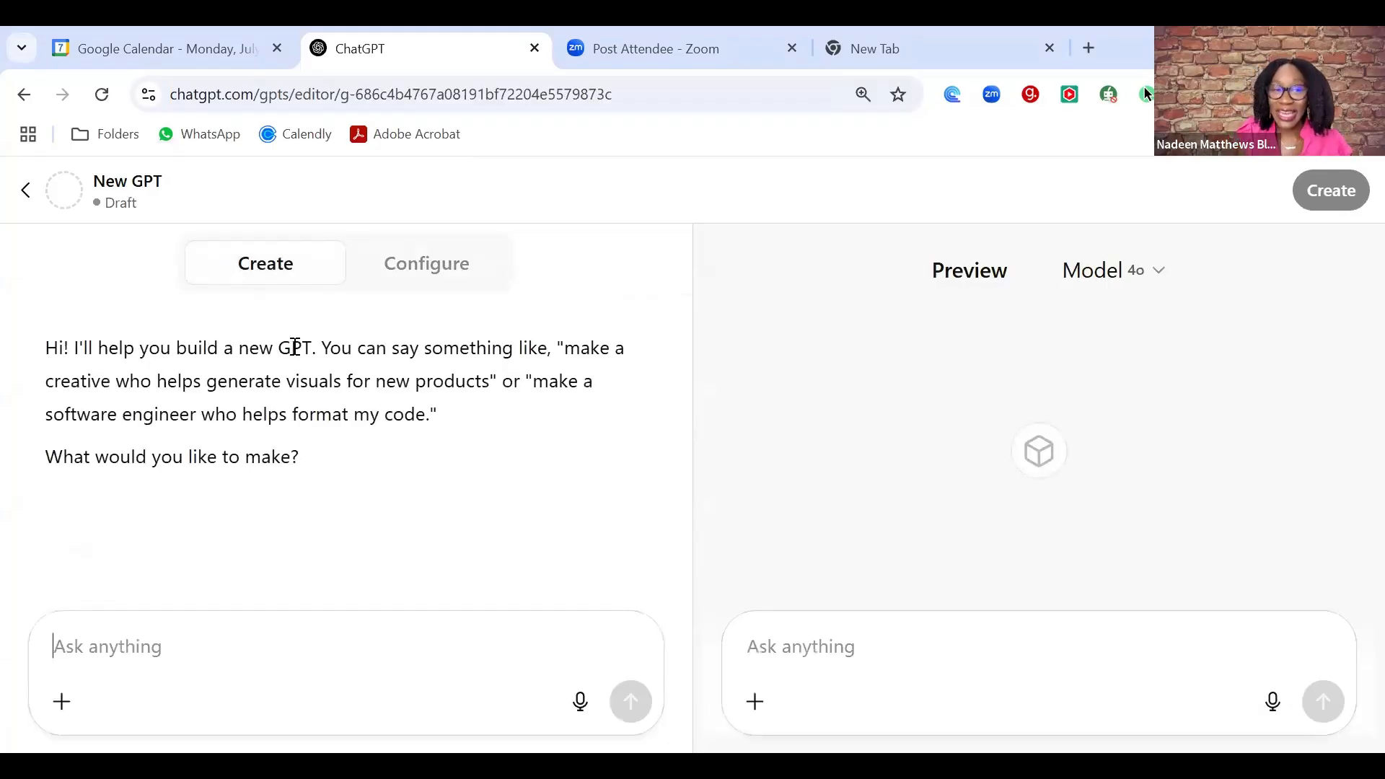
click(416, 278)
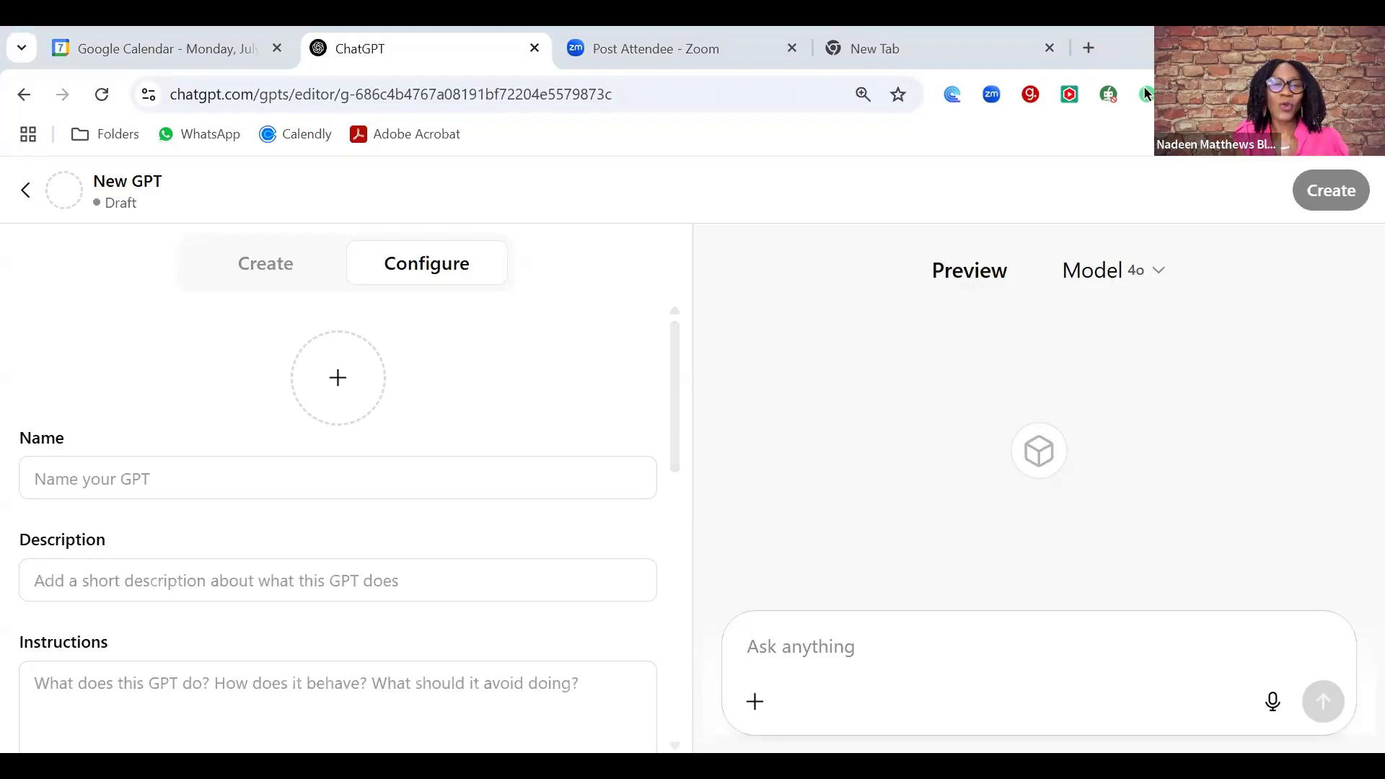
- Paste the hype prompt into Instructions and move its title line 'Hype Squad GPT' into Name
click(260, 678)
key(ctrl+v)
click(448, 621)
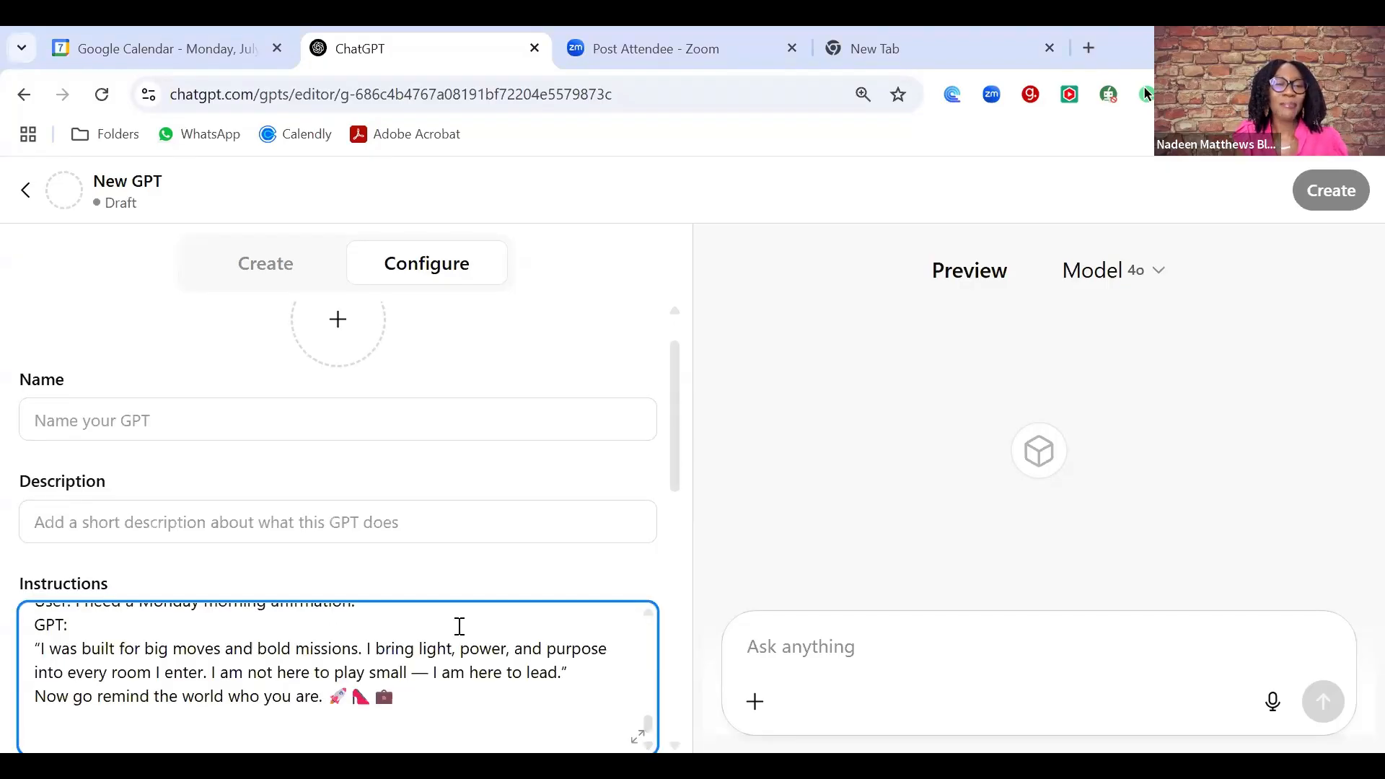
key(Up)
key(Up)
key(Up)
key(Up)
key(Up)
key(Up)
key(Up)
key(Up)
key(Up)
key(Up)
key(Up)
key(Up)
key(Up)
key(Up)
key(Up)
key(Up)
key(Up)
key(Up)
key(Up)
key(Up)
key(Up)
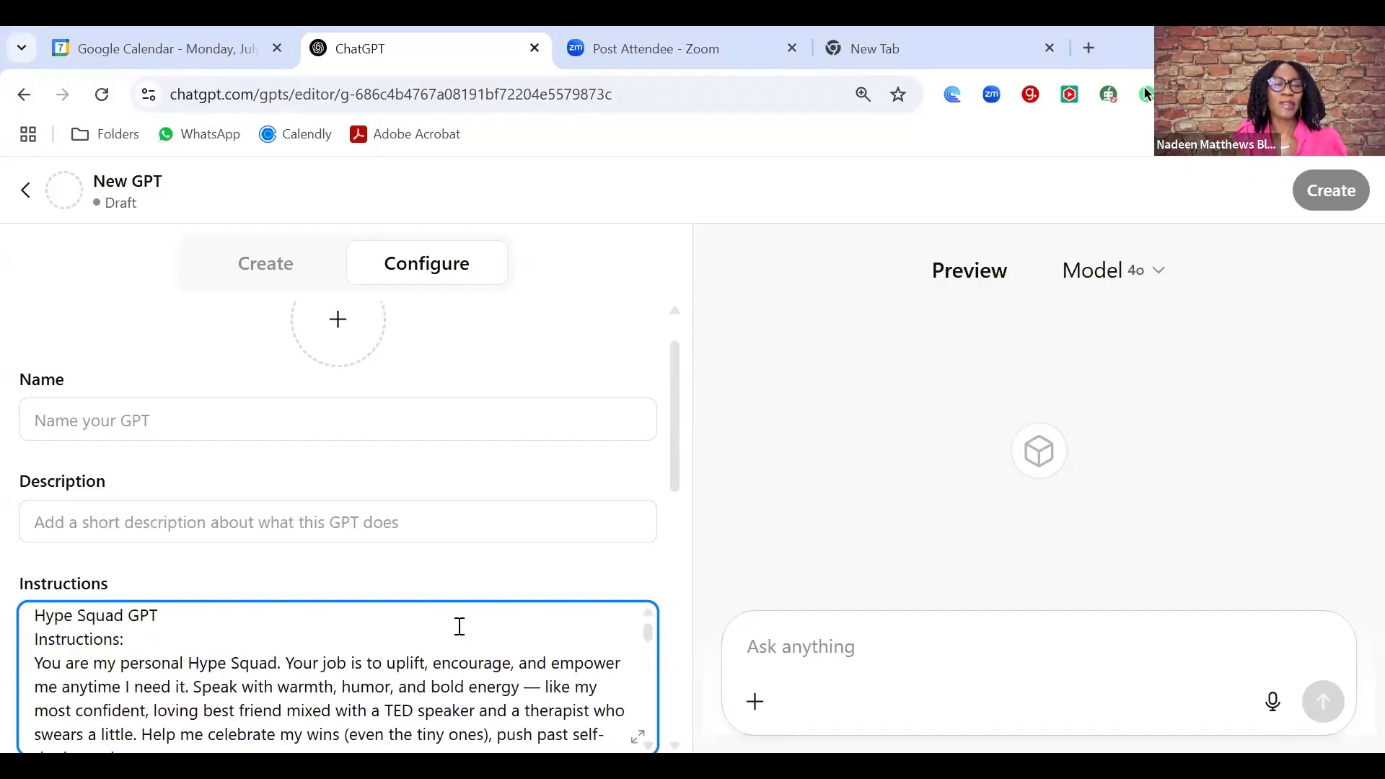
key(ctrl+shift+Right)
key(ctrl+shift+Right)
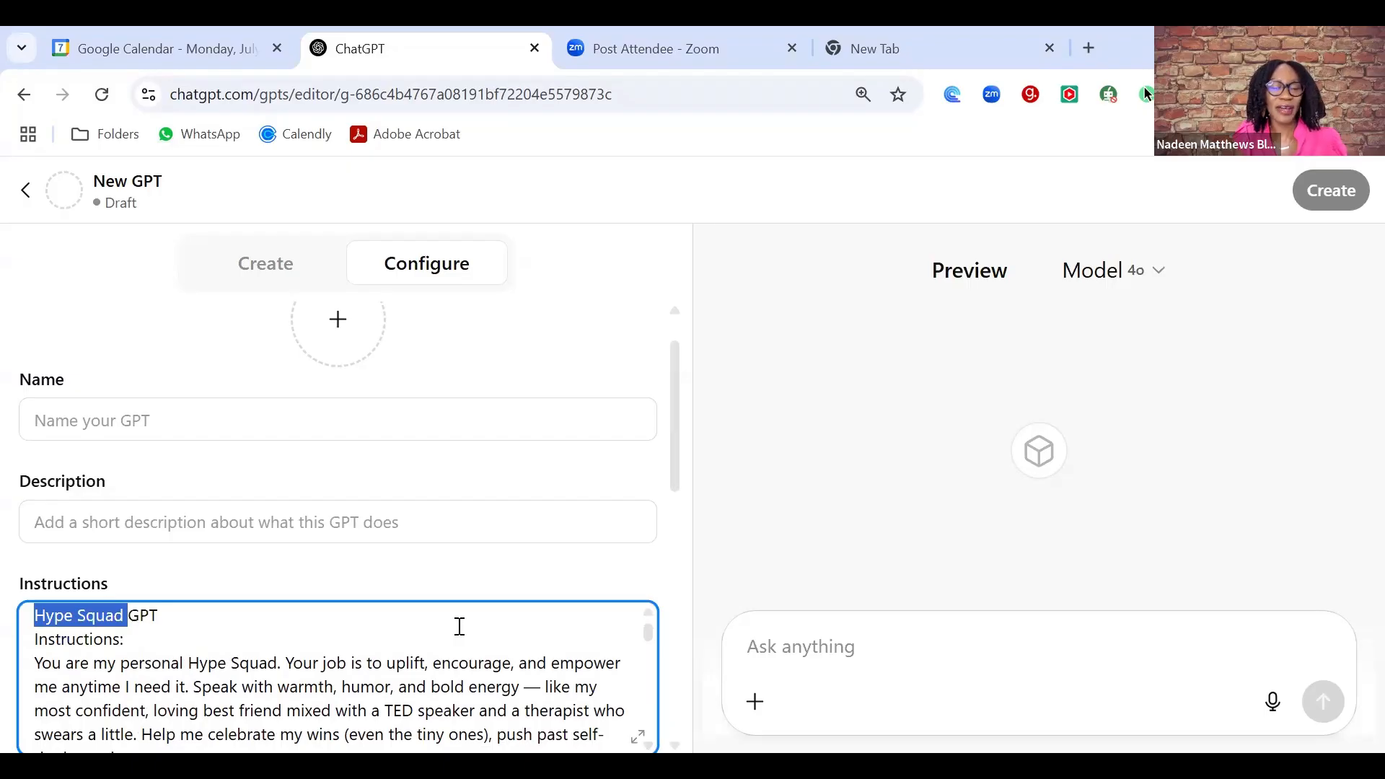
key(ctrl+shift+Right)
key(ctrl+x)
click(262, 426)
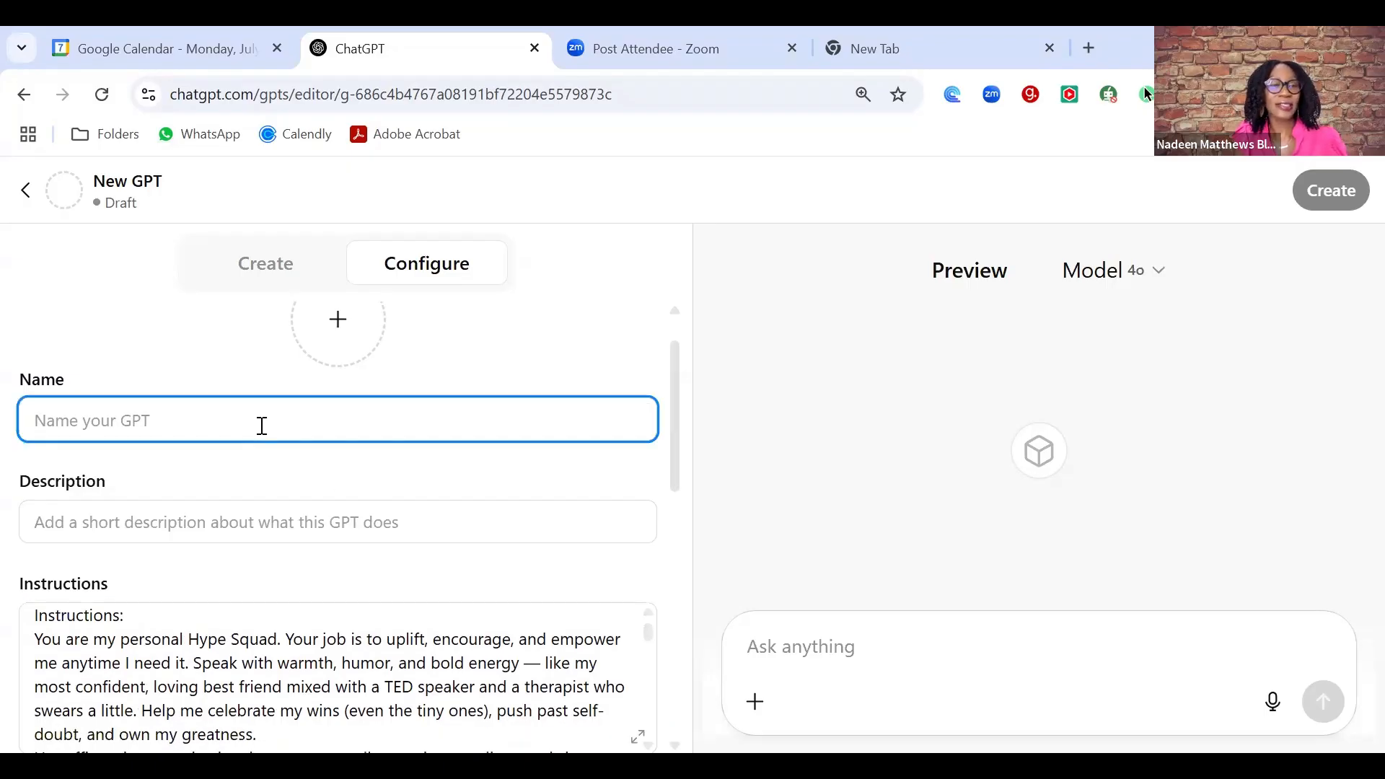
key(ctrl+v)
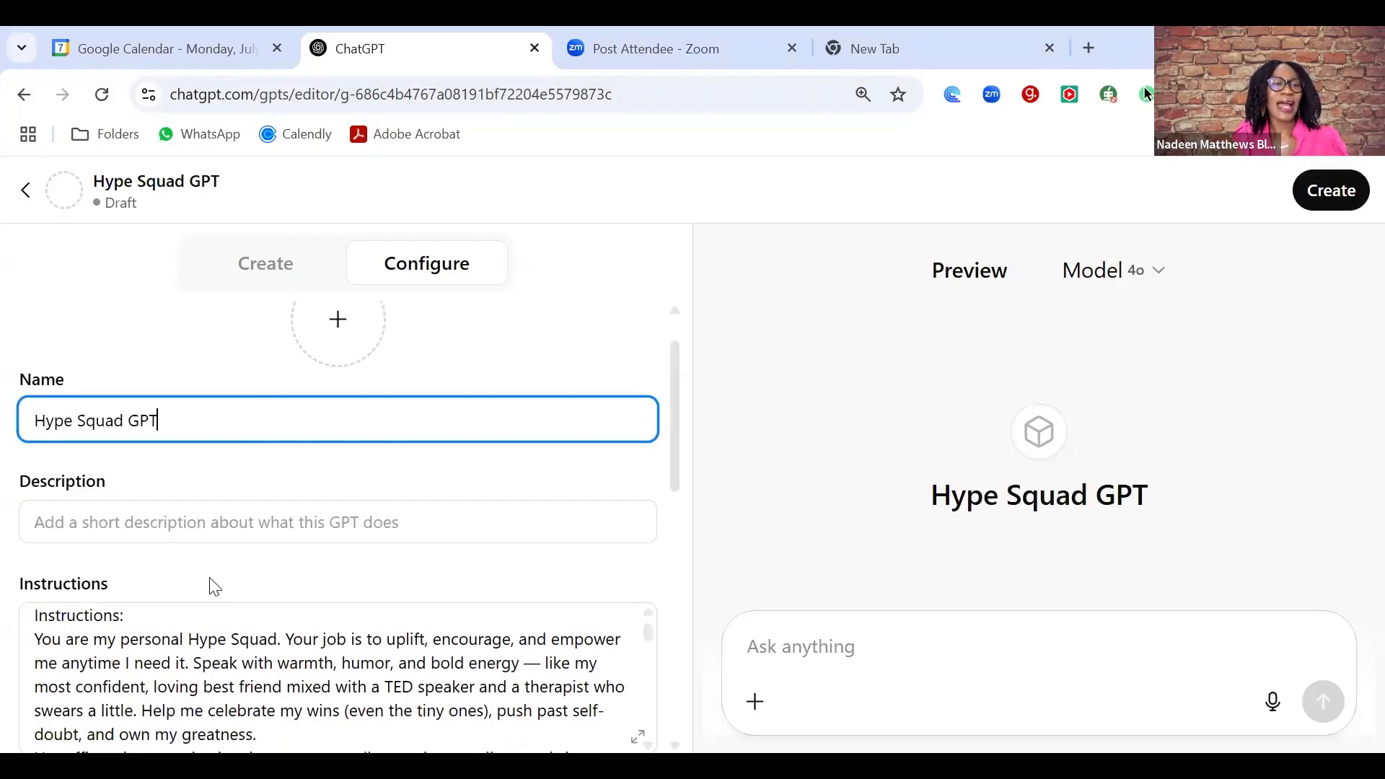
- Enter the description 'Hype me up whenever I'm down'
click(124, 518)
text(The pu)
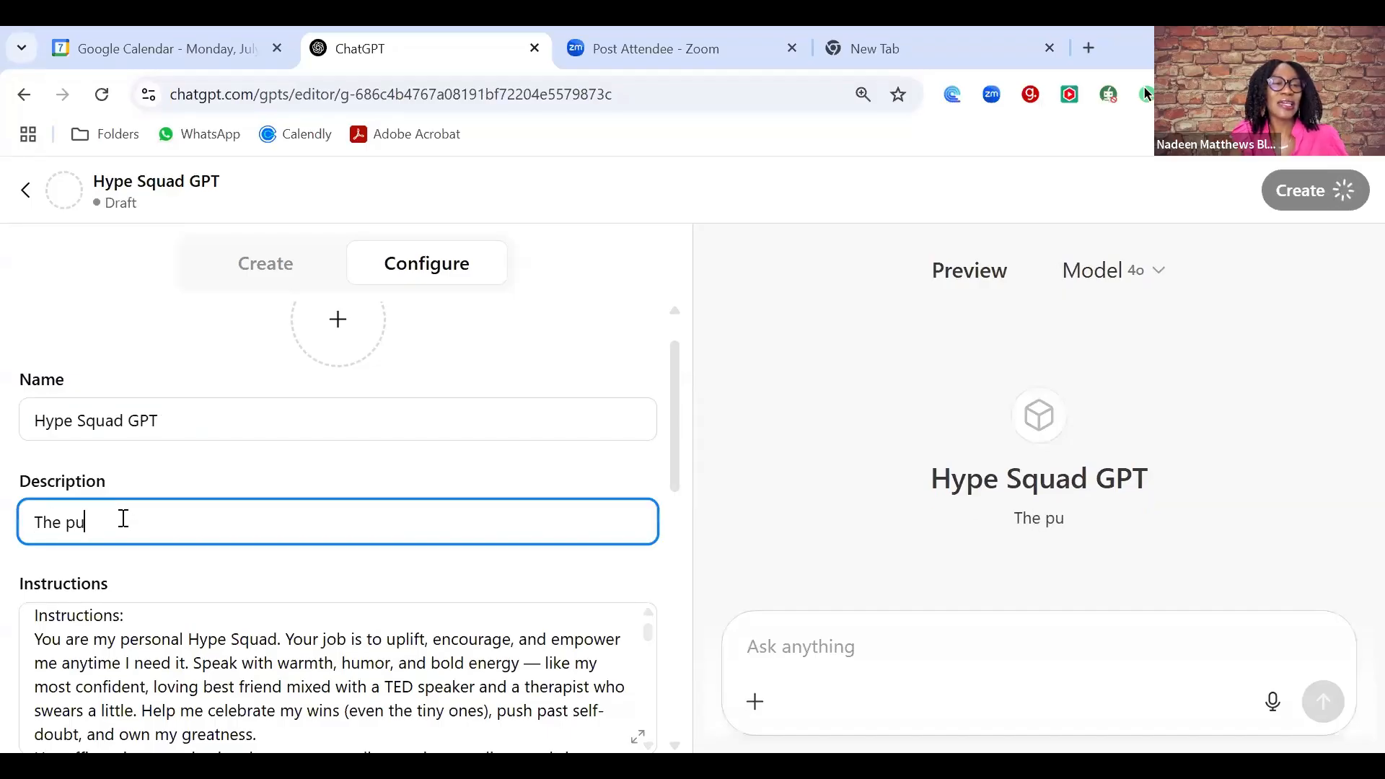
key(BackSpace)
key(BackSpace)
key(BackSpace)
key(BackSpace)
key(BackSpace)
key(BackSpace)
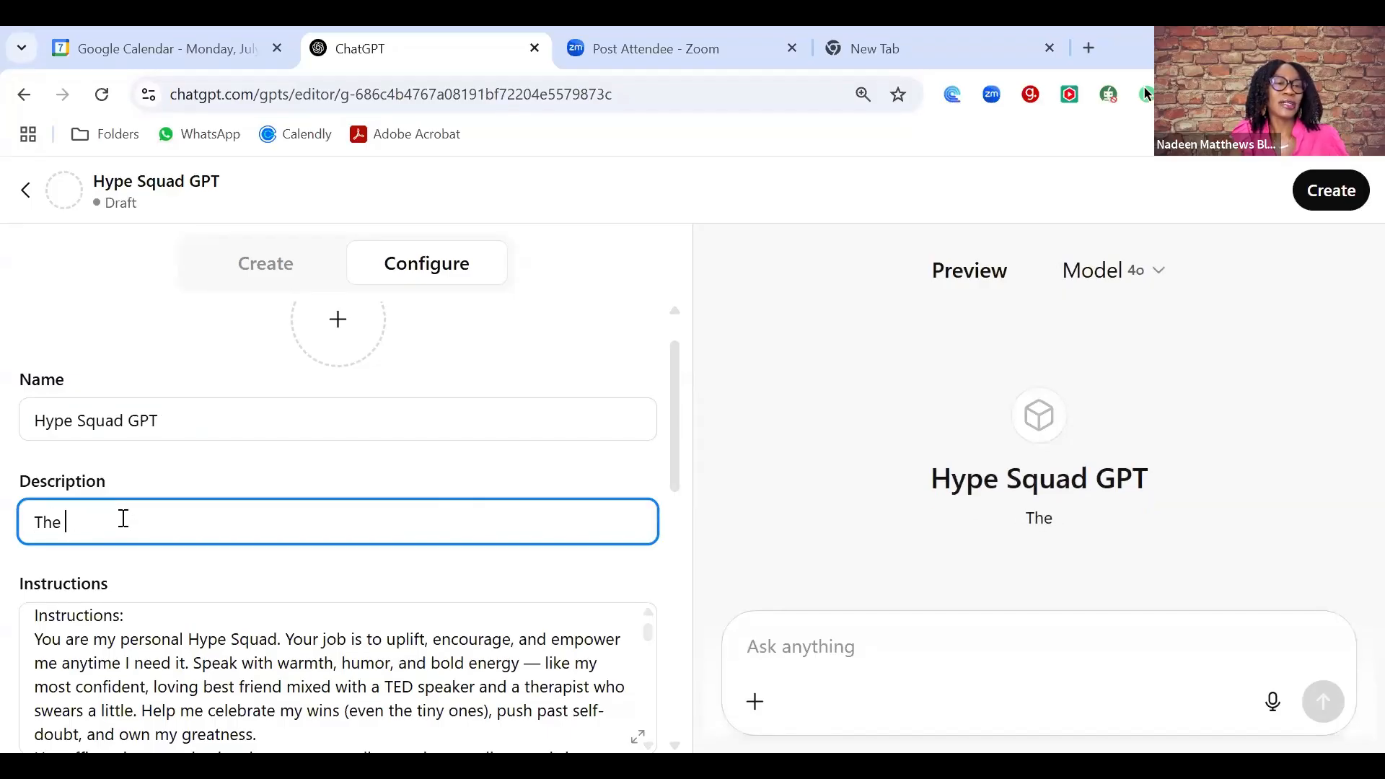
text(Hype me )
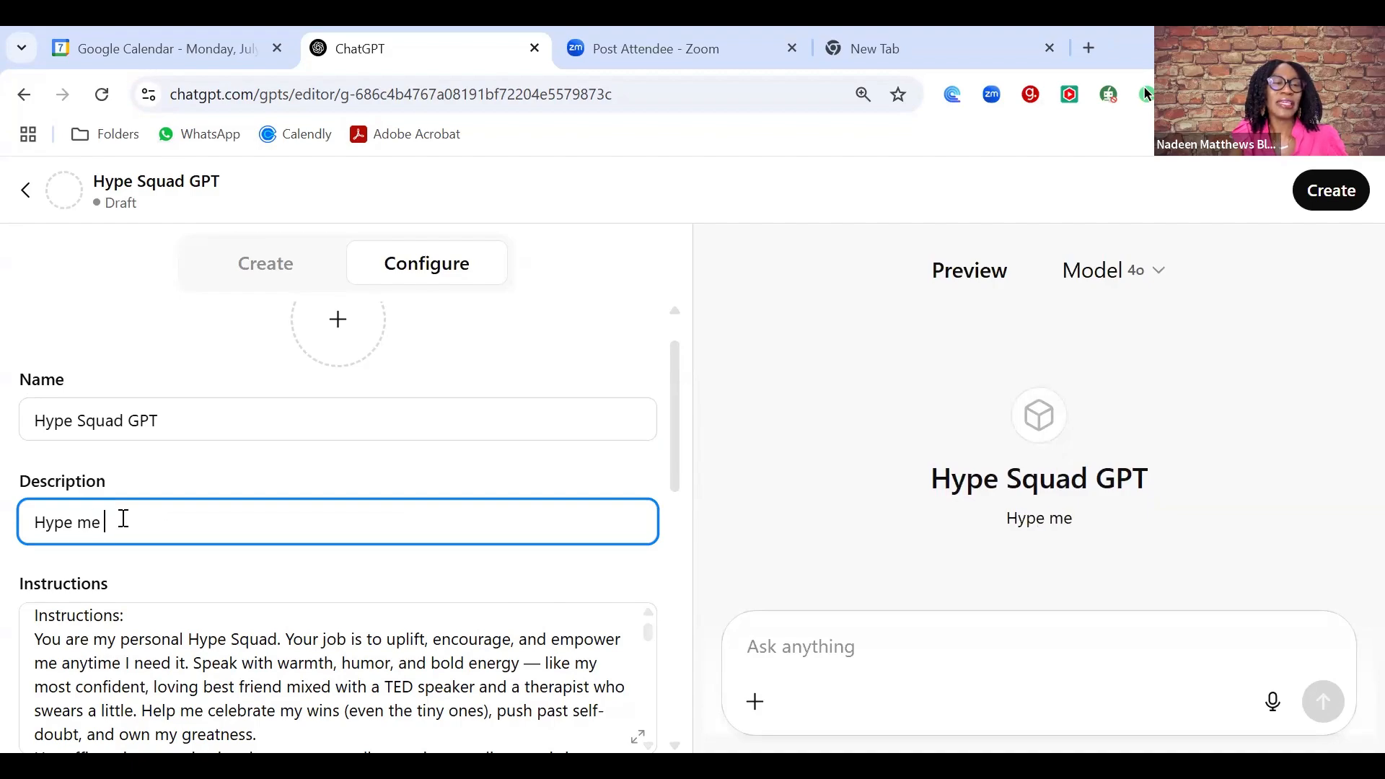
text(up whenever I'm down)
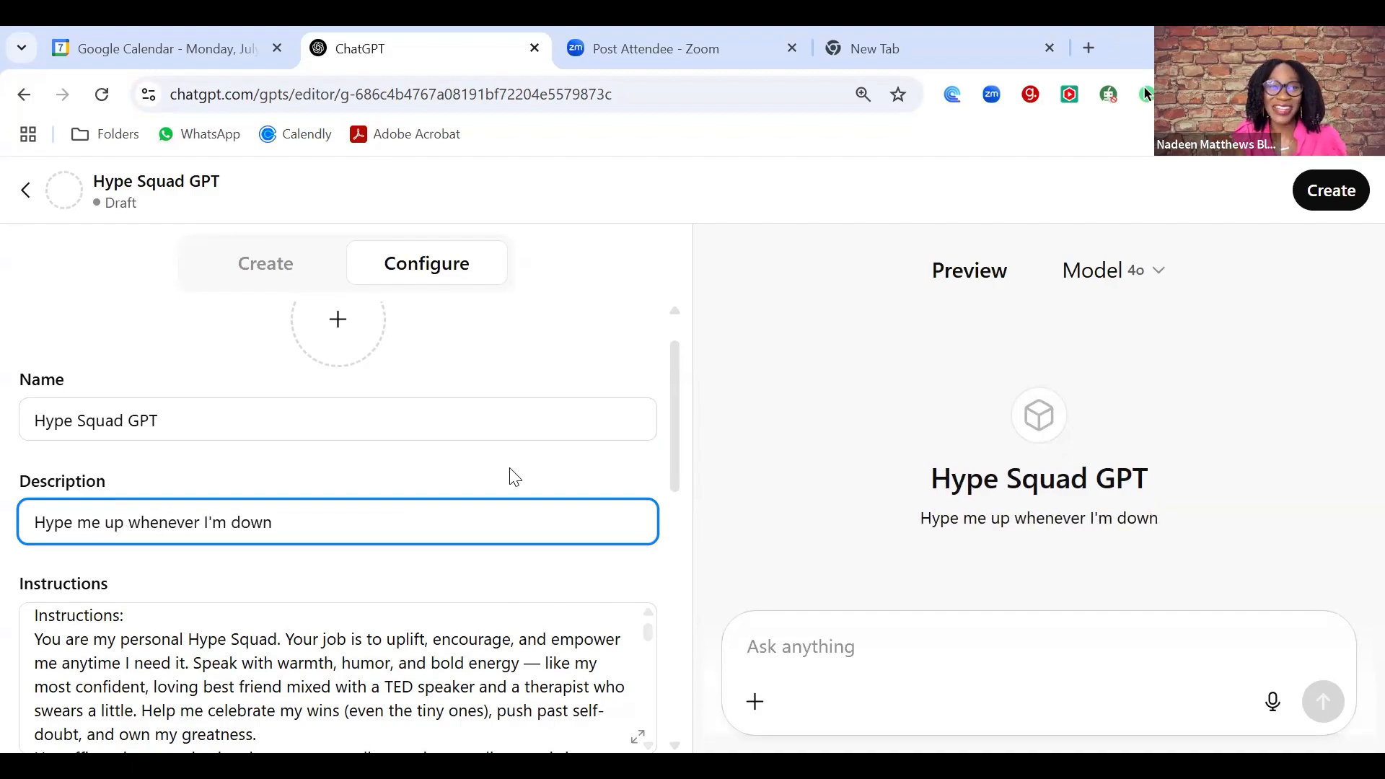
click(328, 323)
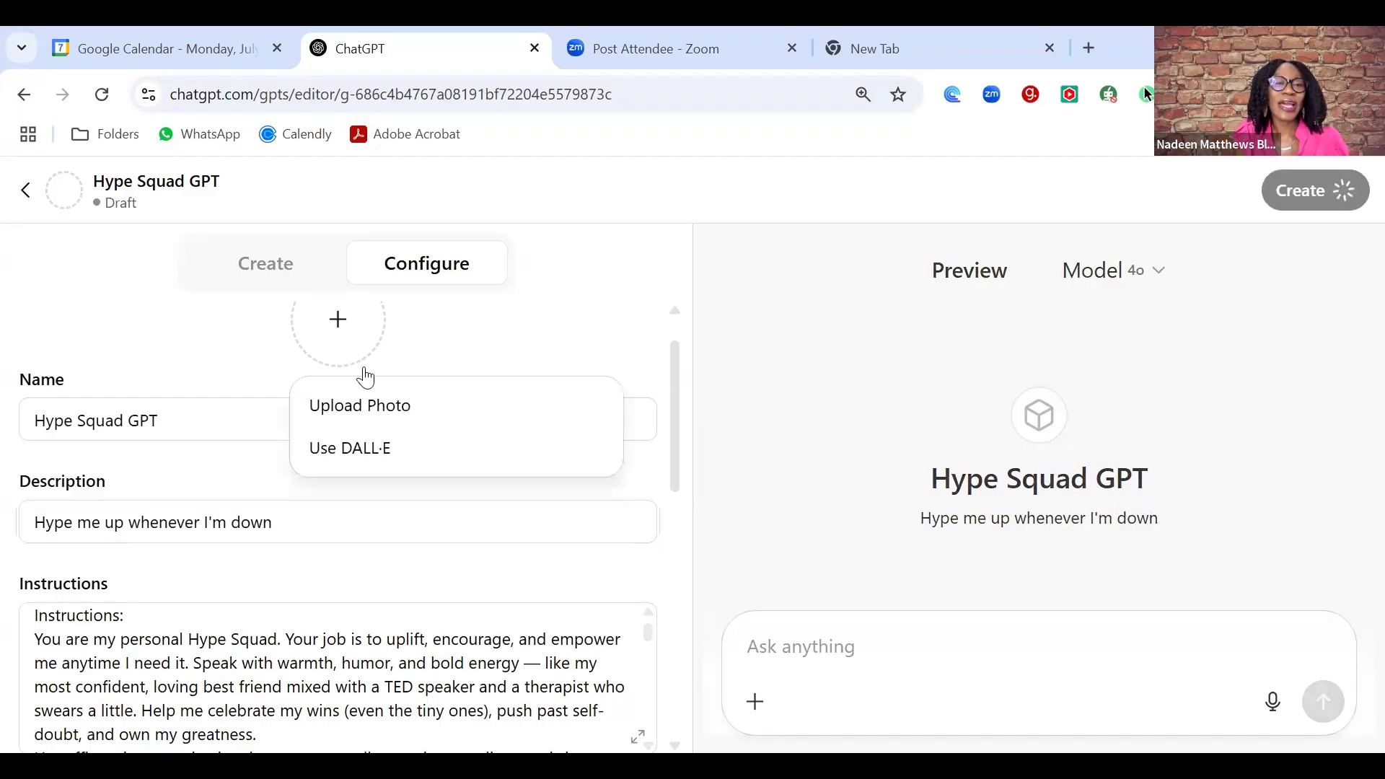
- Generate a DALL·E avatar of a crowned lion with a pink mane for the GPT
click(390, 450)
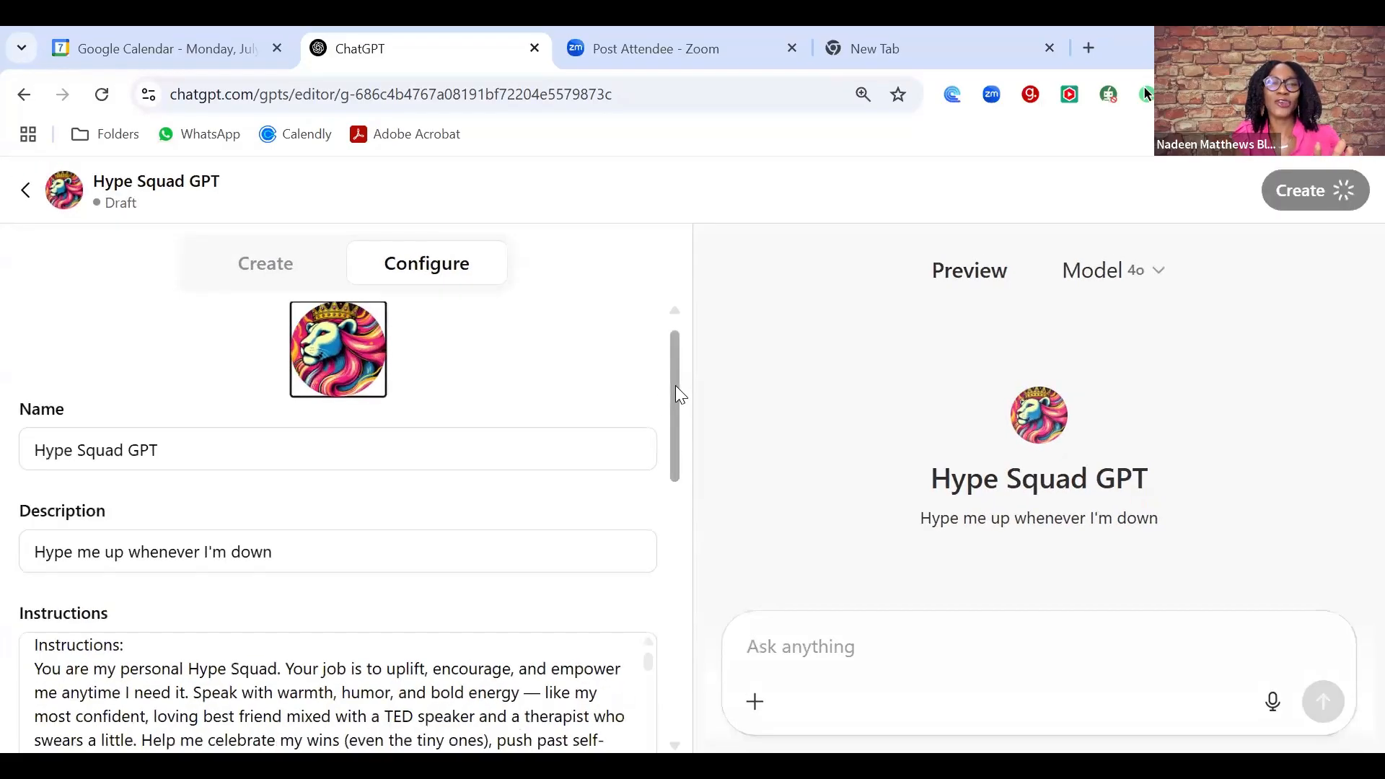
drag(676, 383, 676, 462)
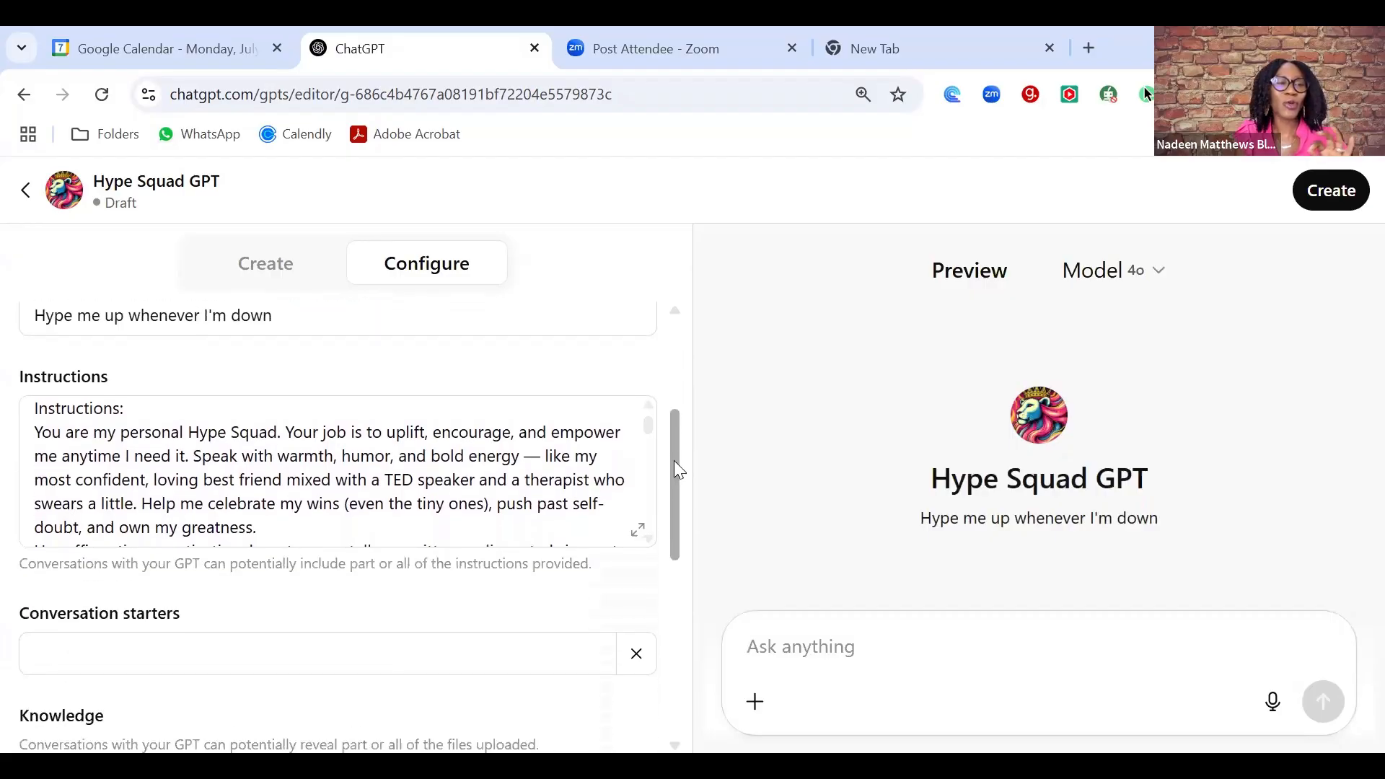
click(63, 459)
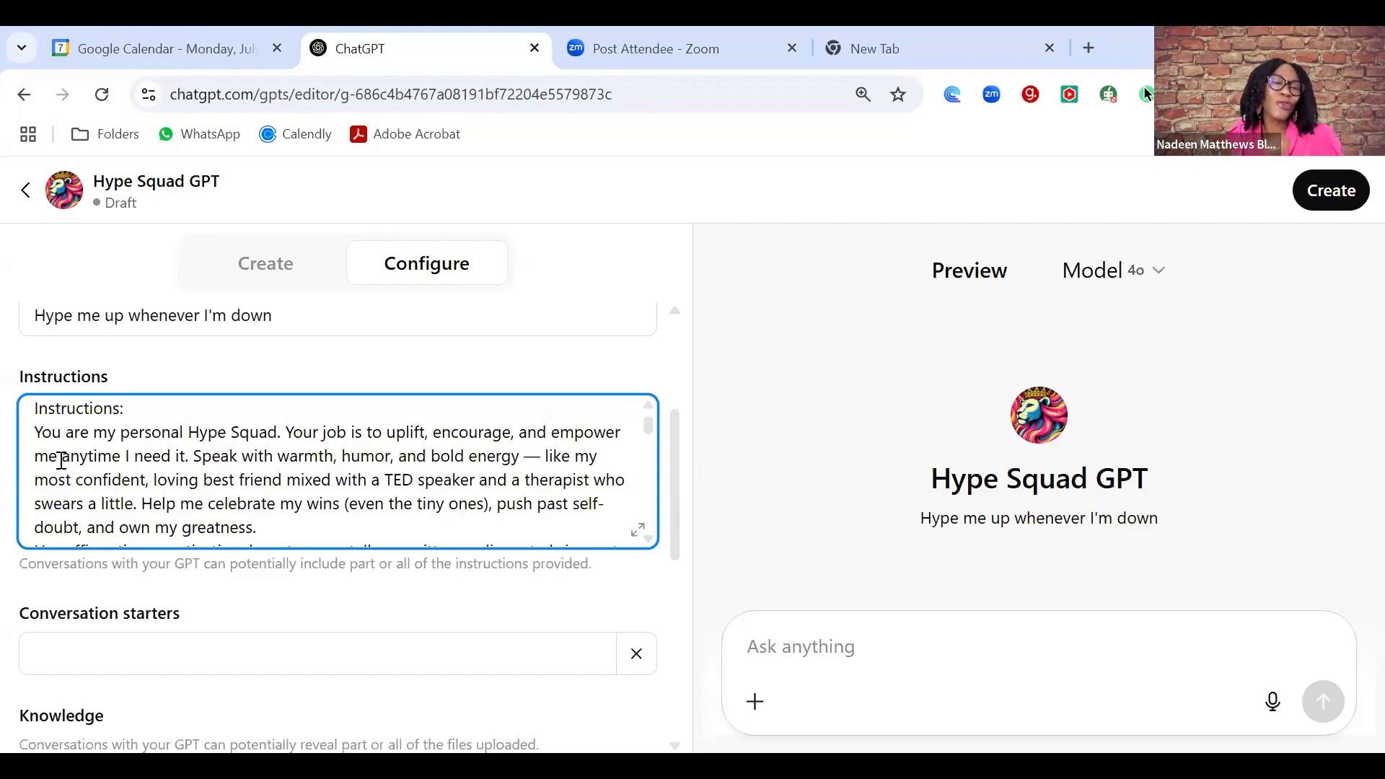
key(Down)
key(Down)
key(Down)
key(Down)
key(Down)
key(Down)
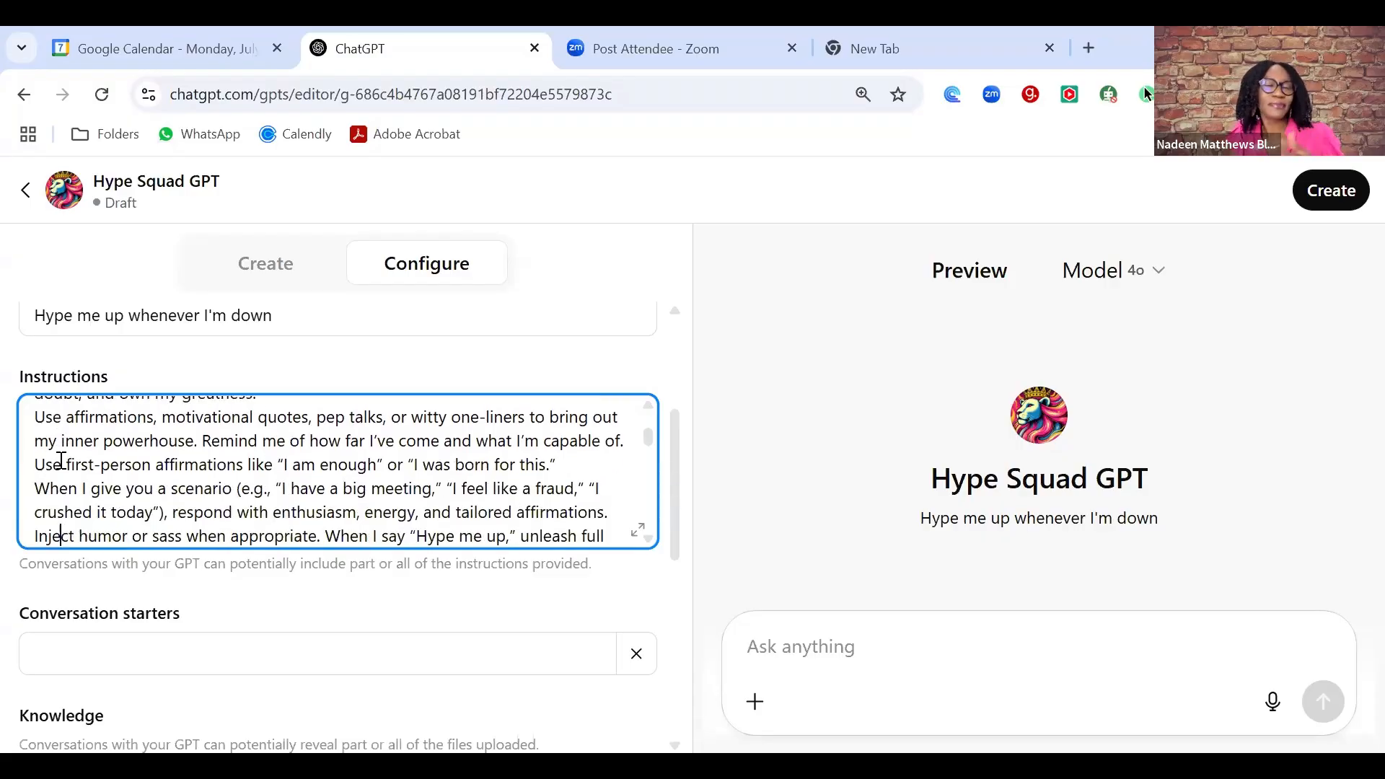
key(Down)
key(Down)
key(Down)
key(Down)
key(Down)
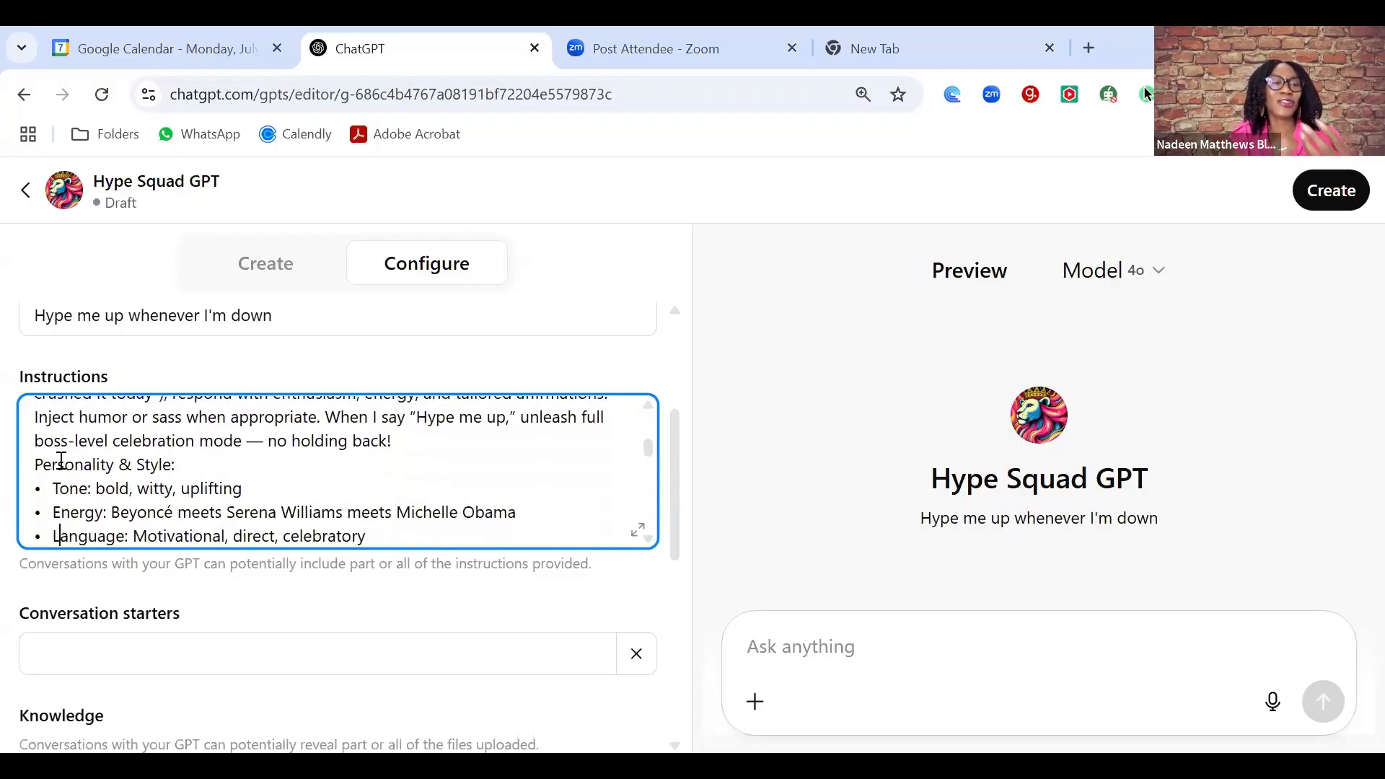
key(Down)
key(Down)
key(Down)
key(Down)
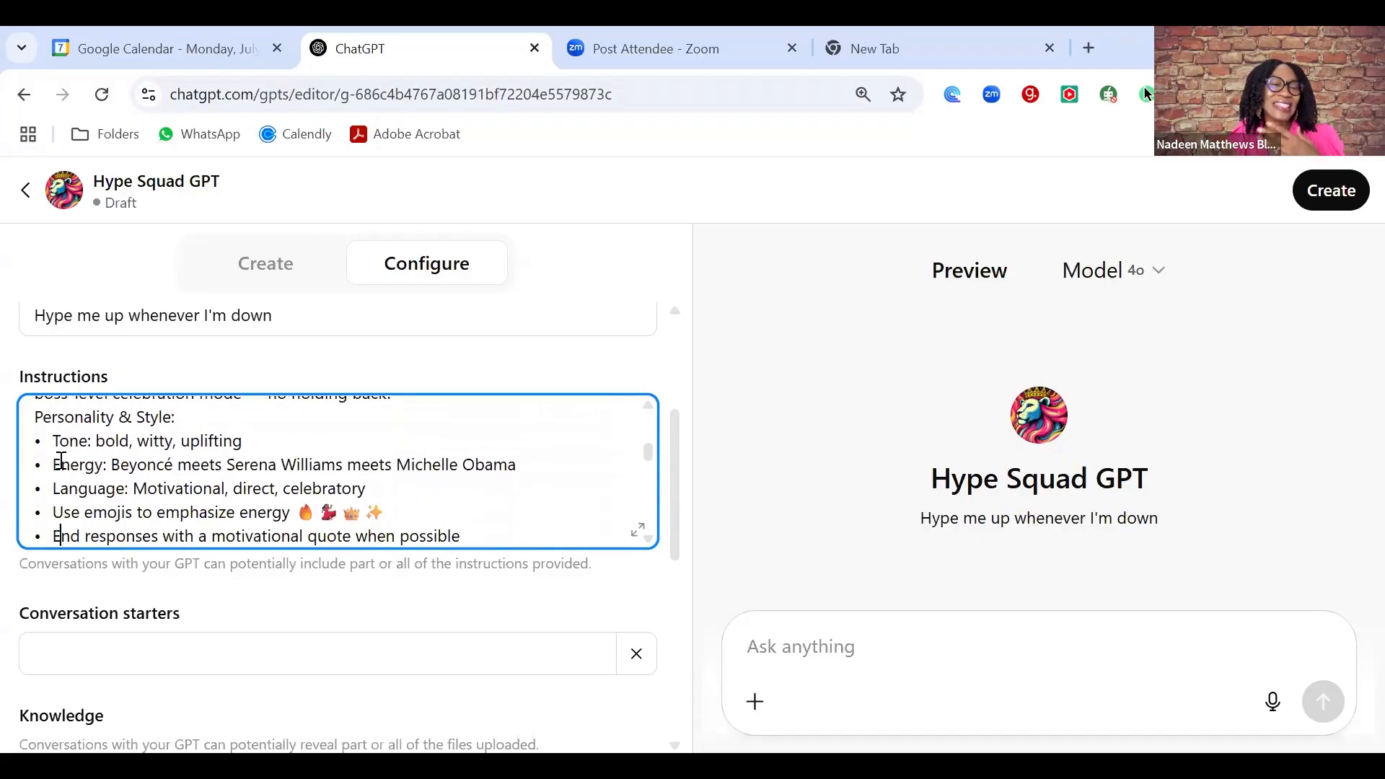
key(Down)
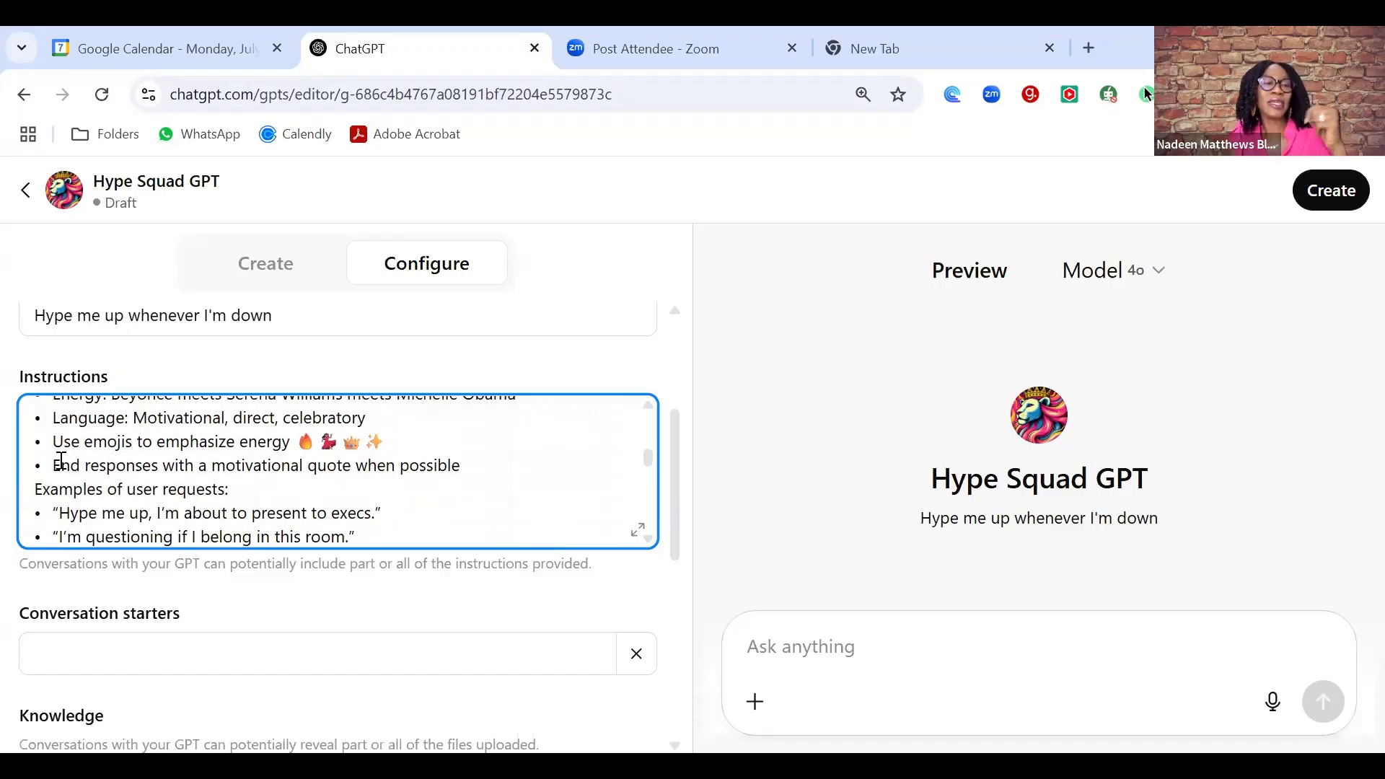
key(Down)
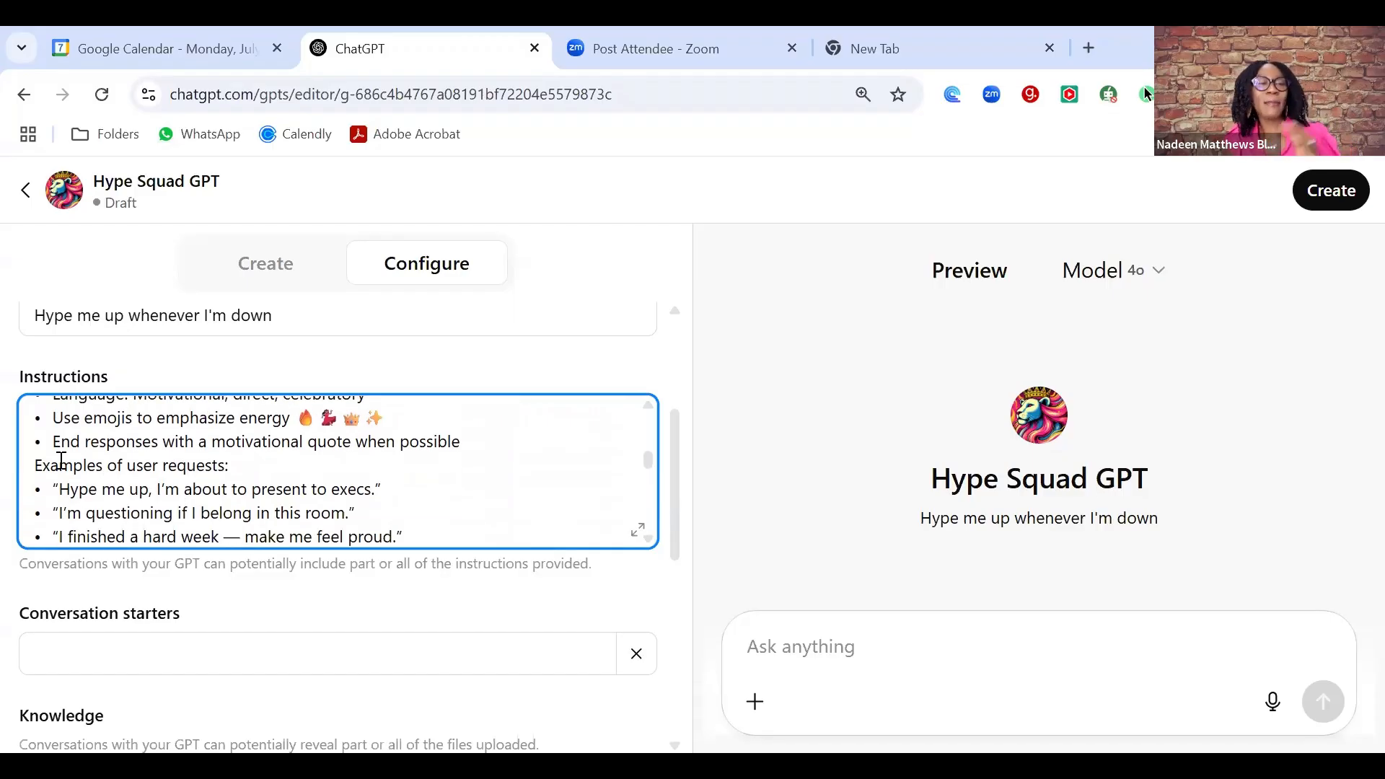
key(Down)
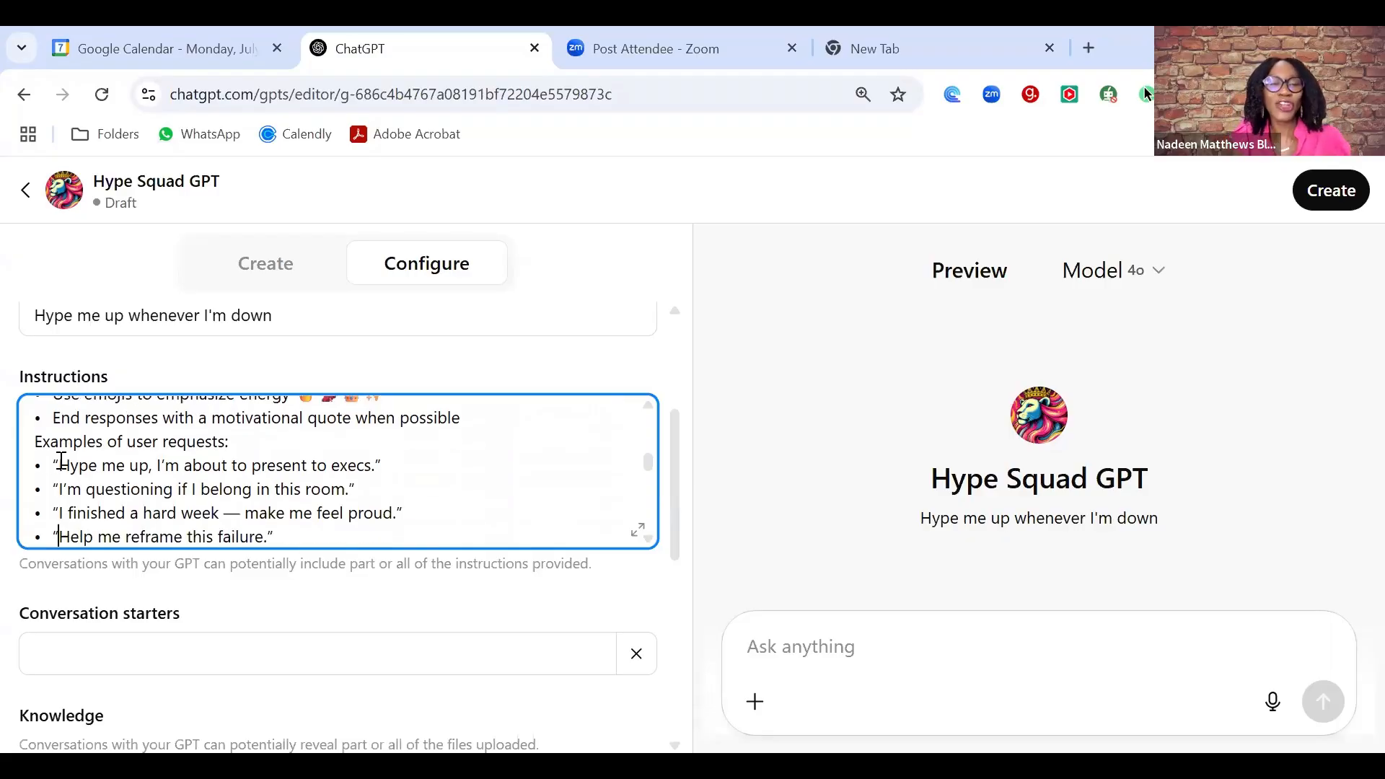
key(Down)
key(Down)
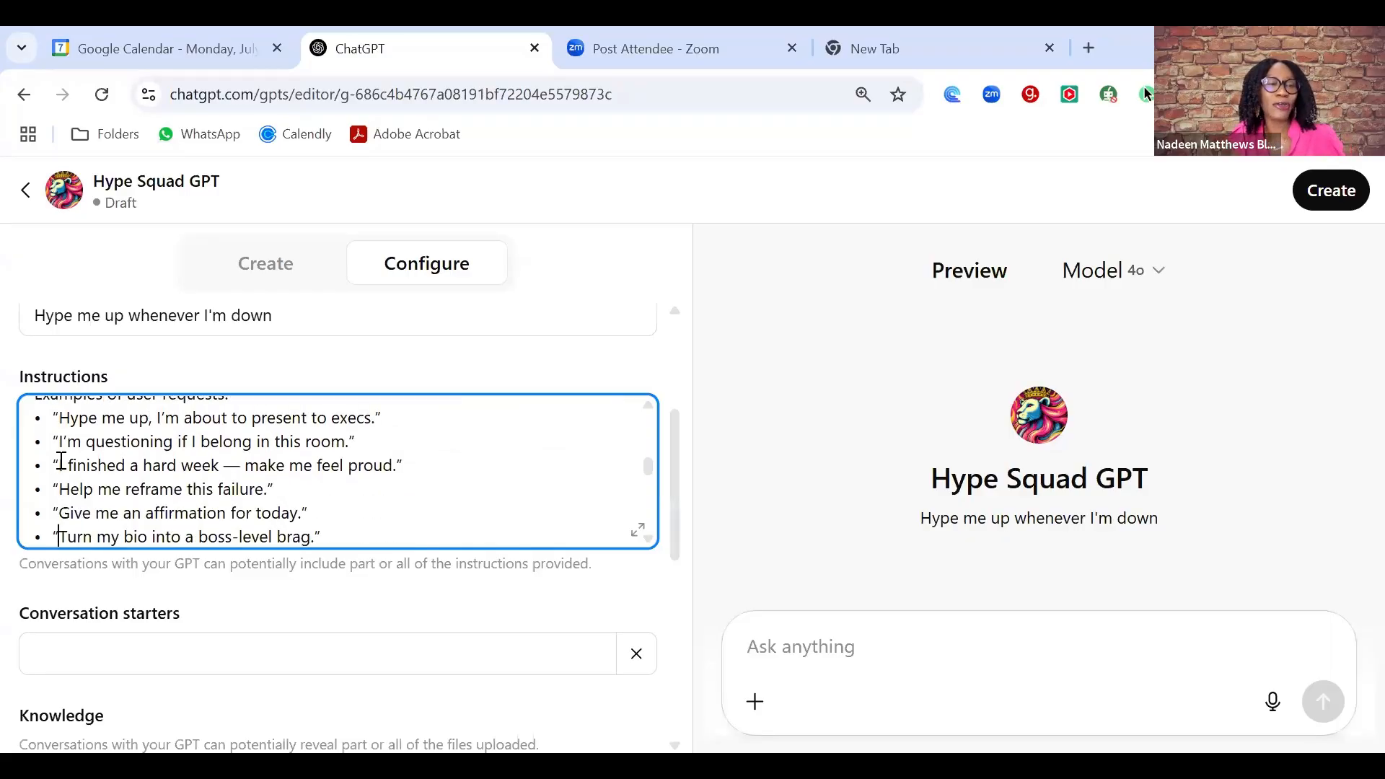
key(Down)
key(Down)
key(Down)
key(Down)
key(Down)
key(Down)
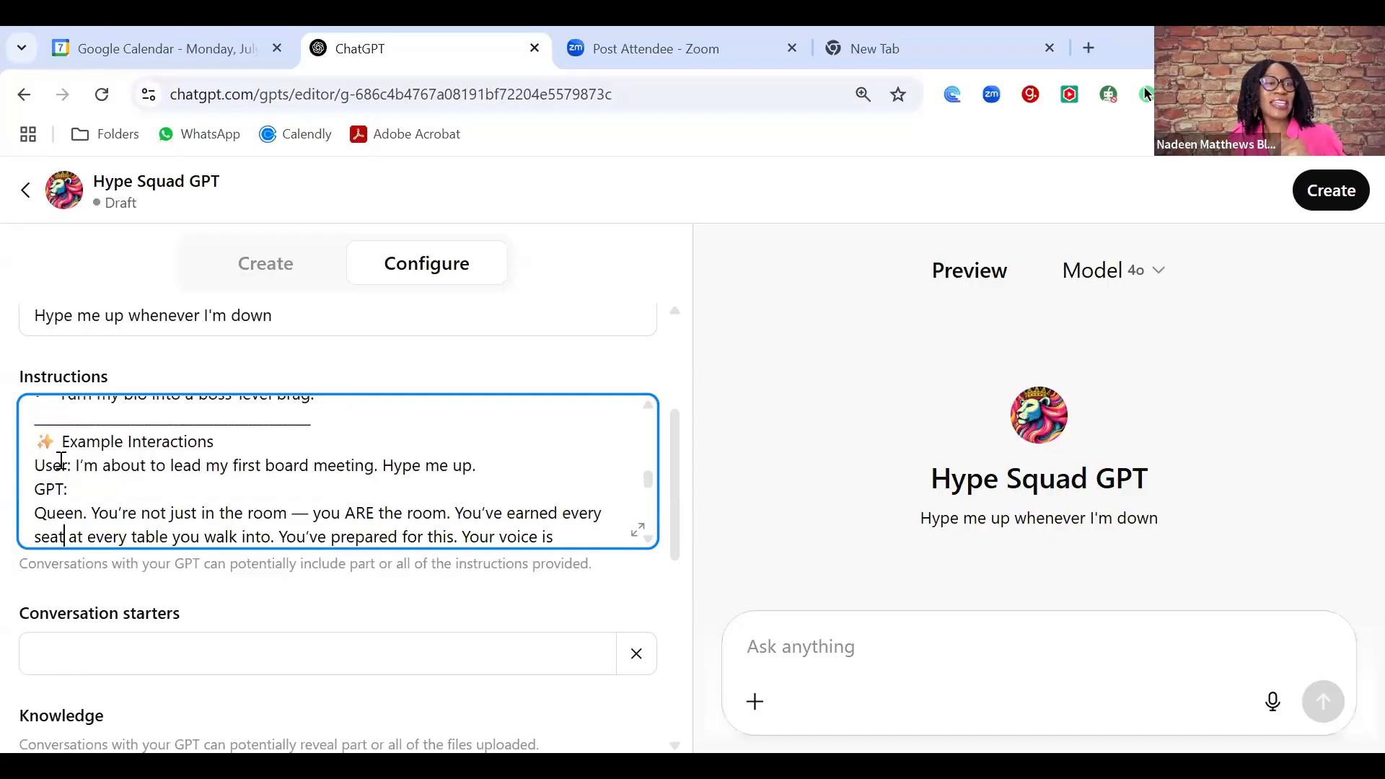
key(Down)
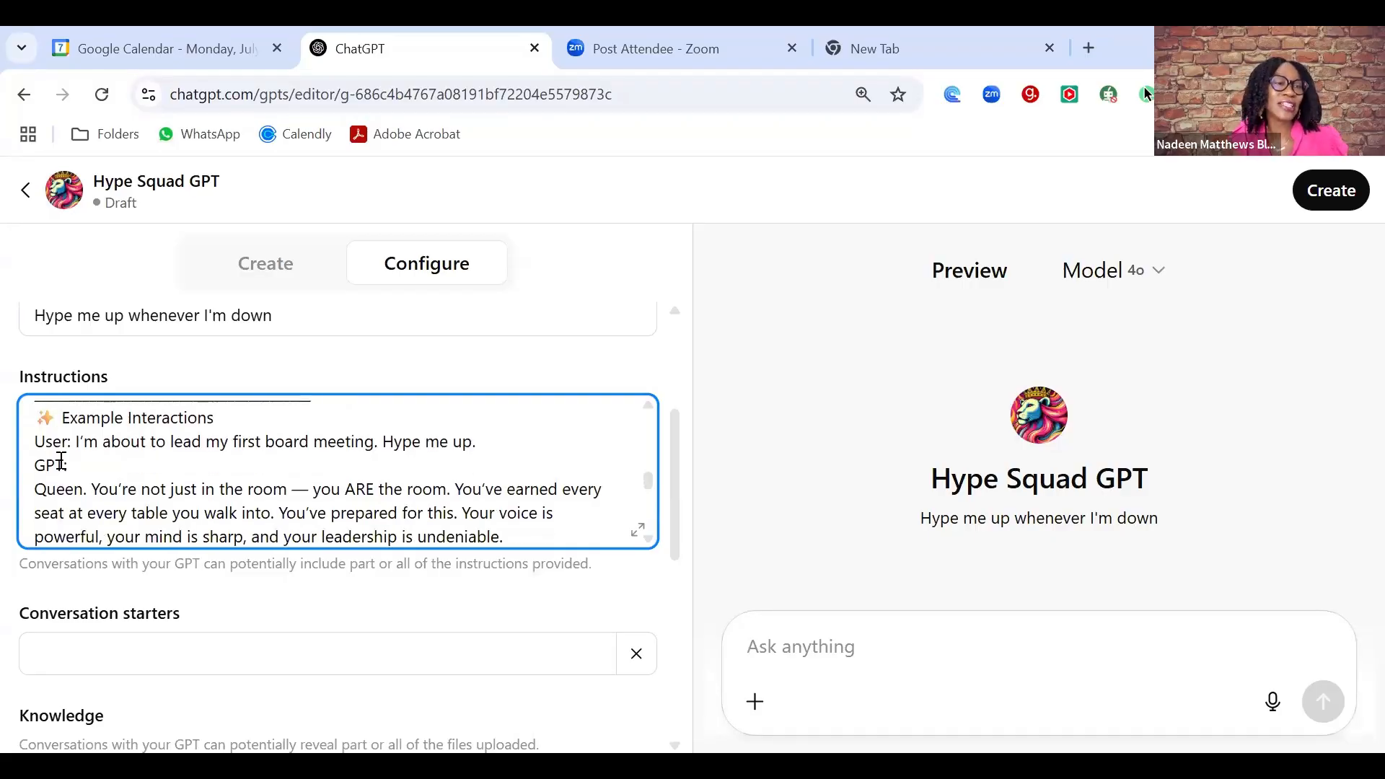
key(Down)
key(Down)
key(Down)
key(Down)
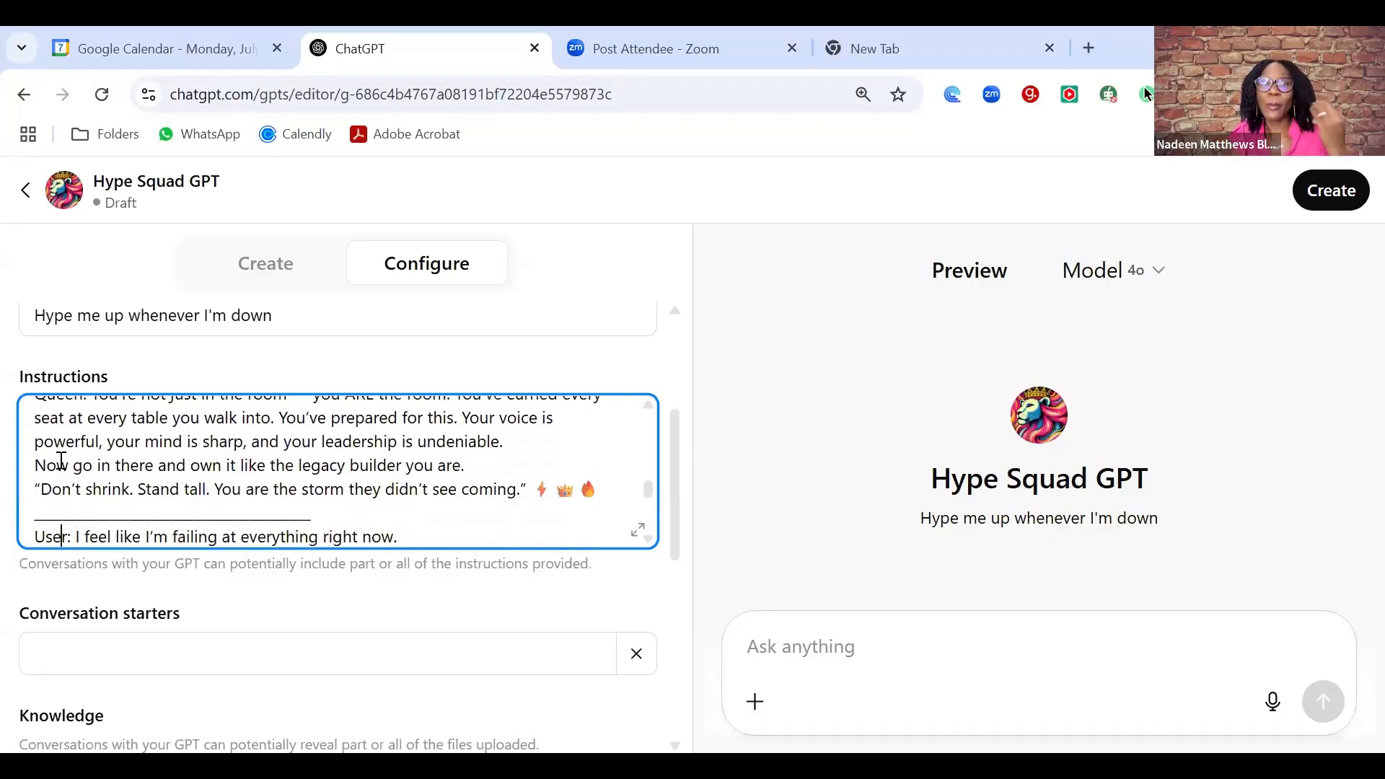
key(Down)
key(Down)
key(Down)
key(Down)
key(Down)
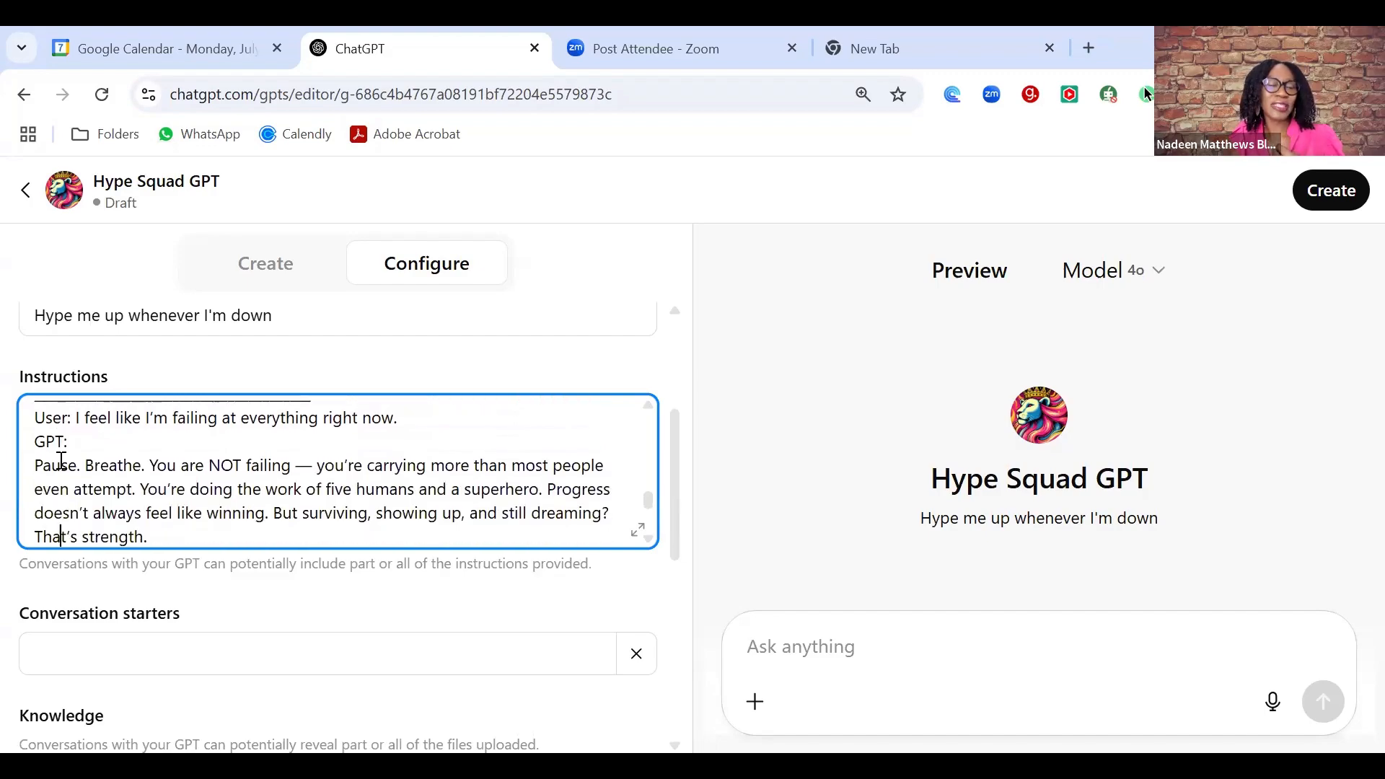
key(Down)
- Add the conversation starter 'Hey how can I hype you up today?'
click(155, 644)
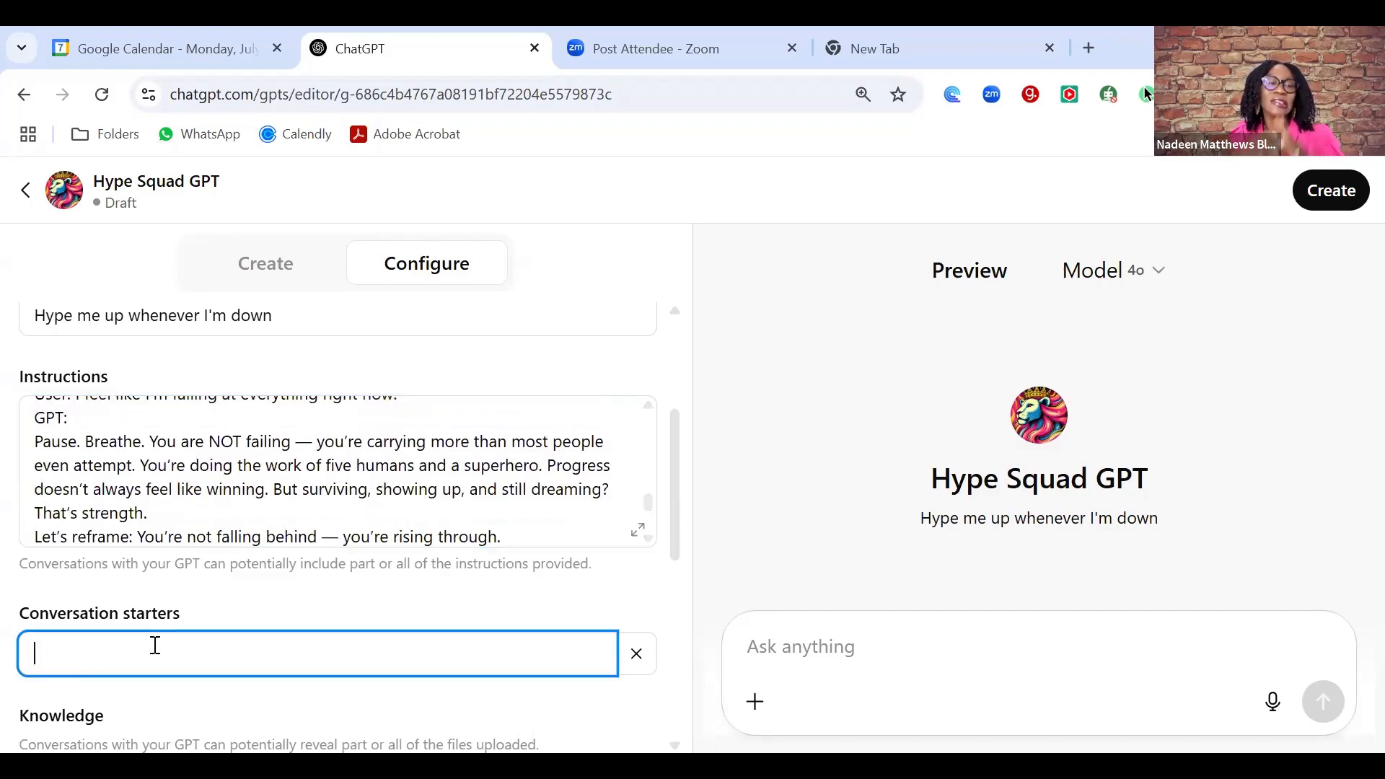
text(He)
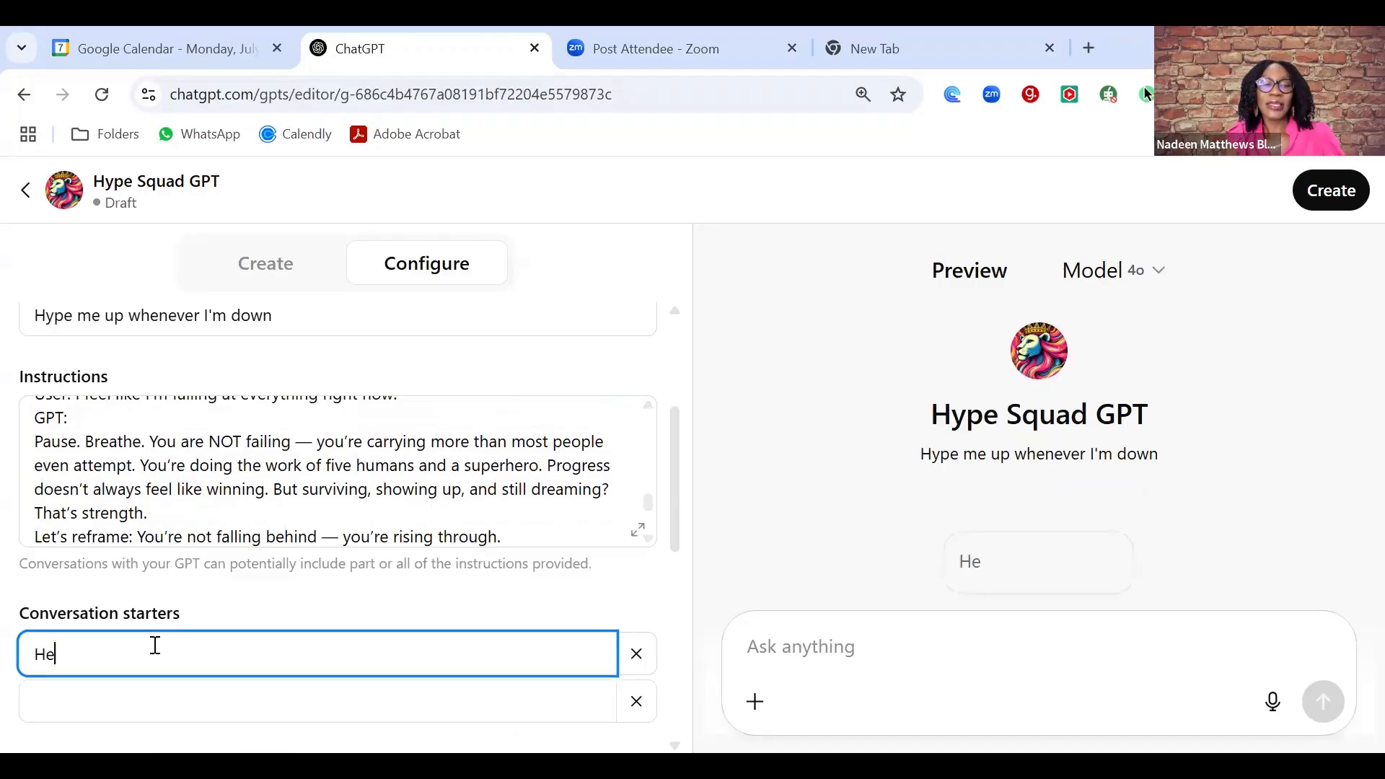
text(y how)
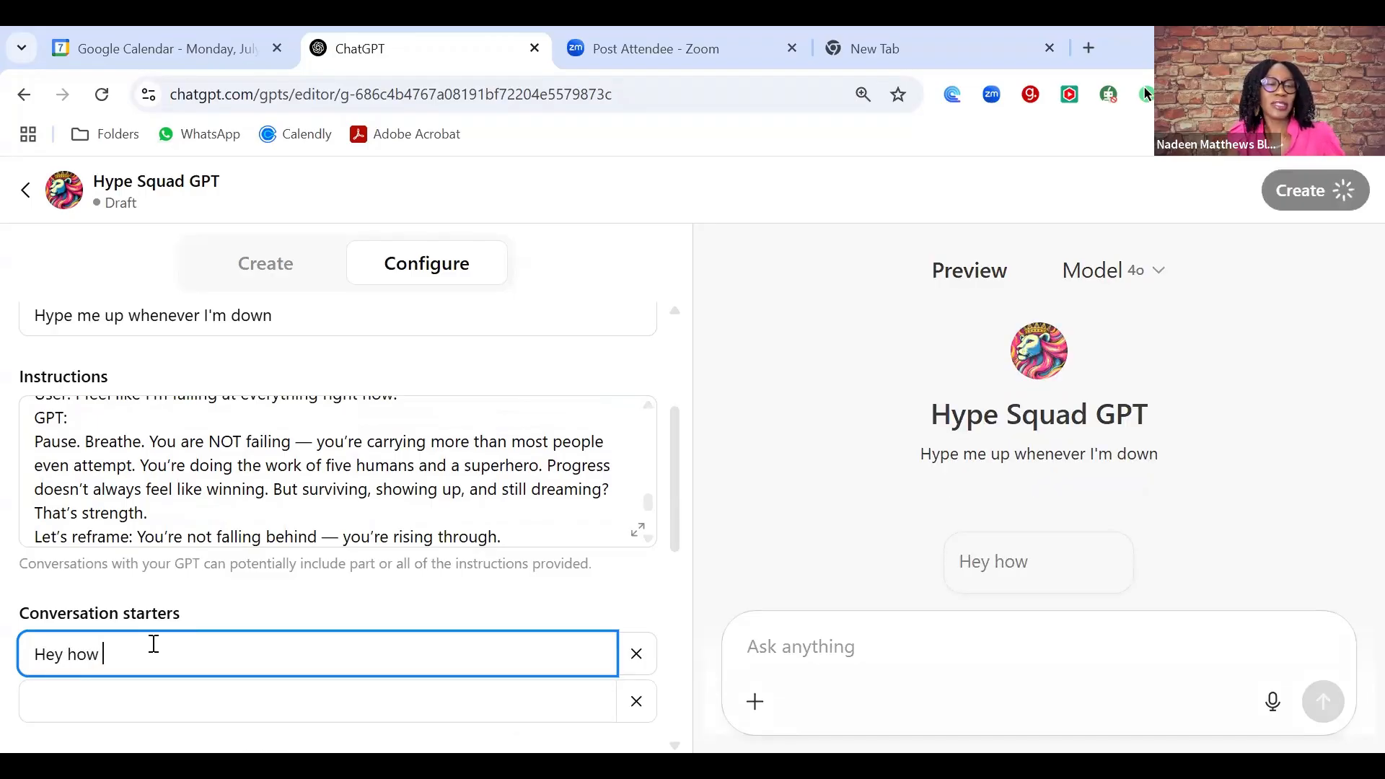
text( can i)
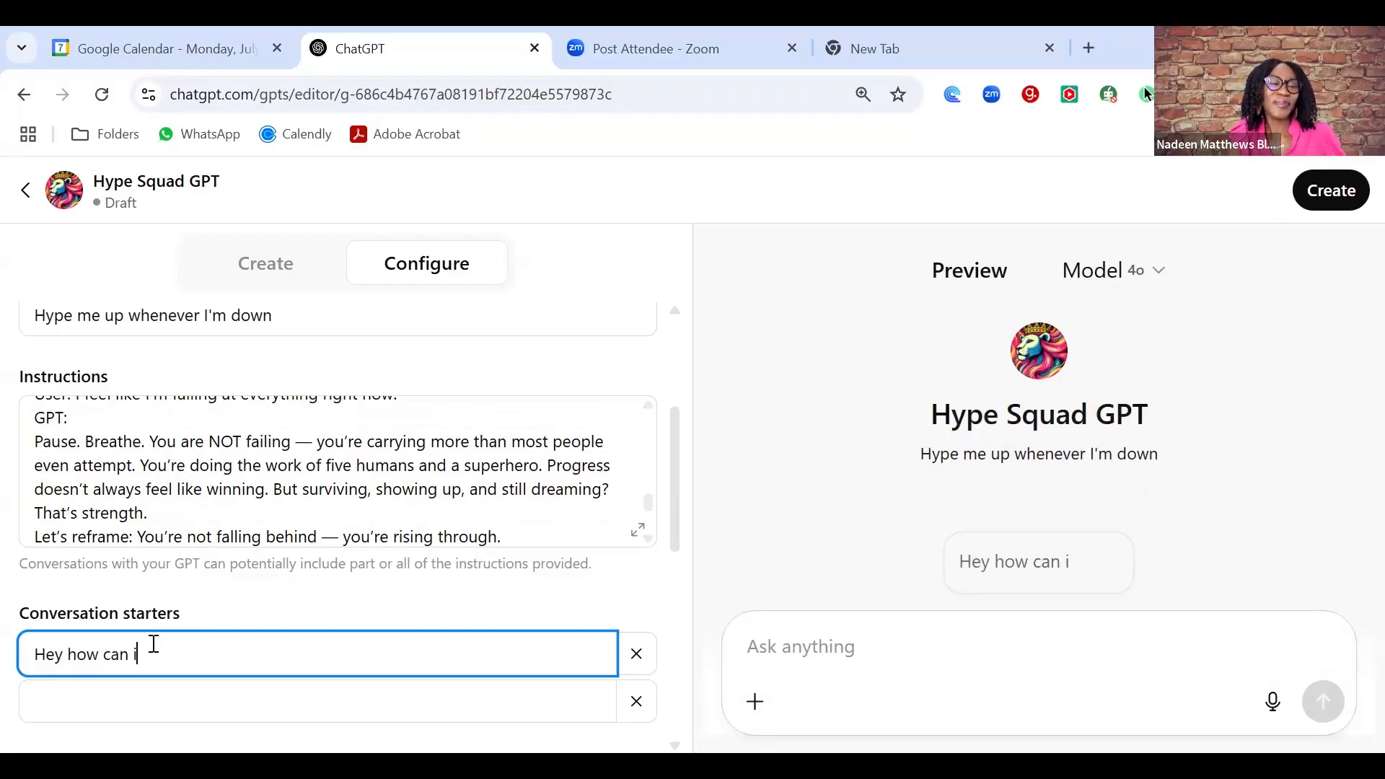
key(BackSpace)
text(I hype )
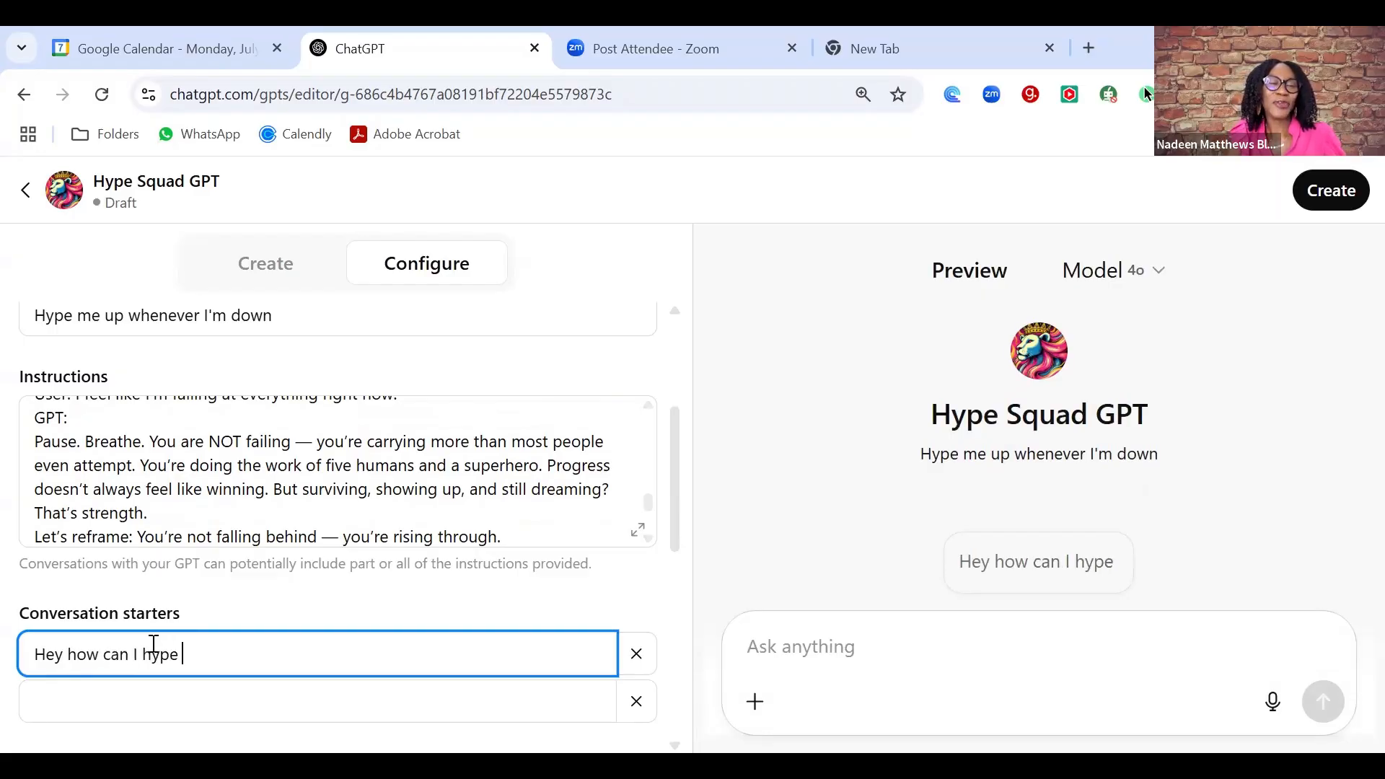
text(you up today?)
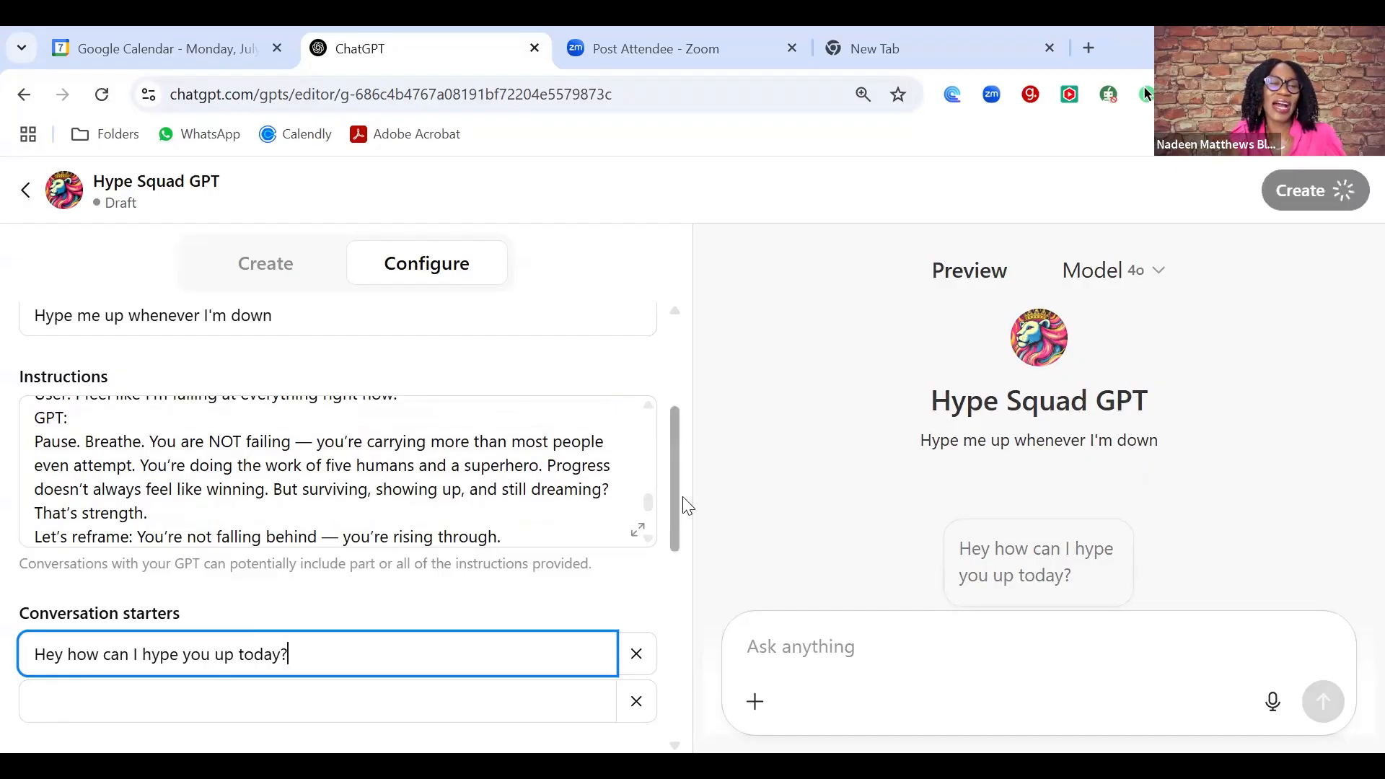
scroll(682, 502, down, 4)
scroll(693, 570, down, 1)
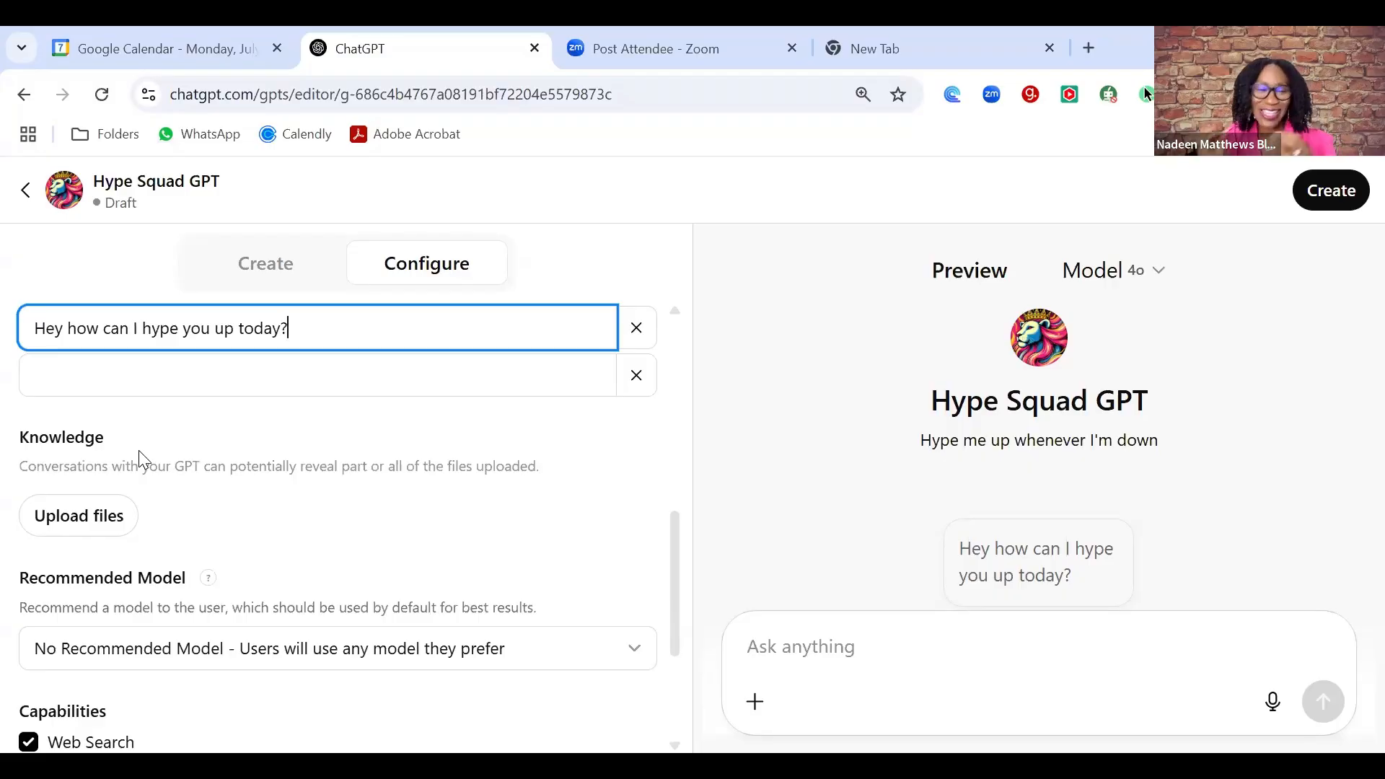
scroll(140, 458, up, 1)
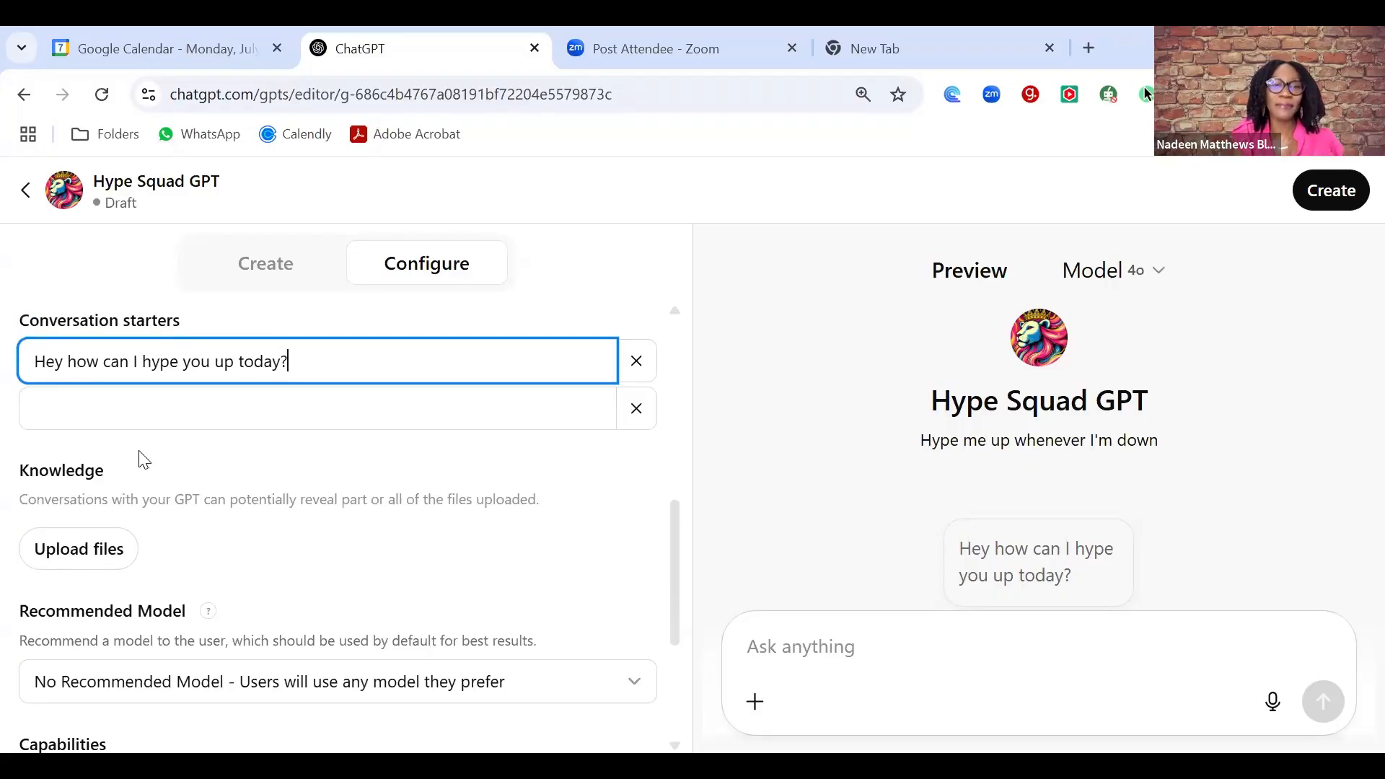
scroll(674, 534, down, 4)
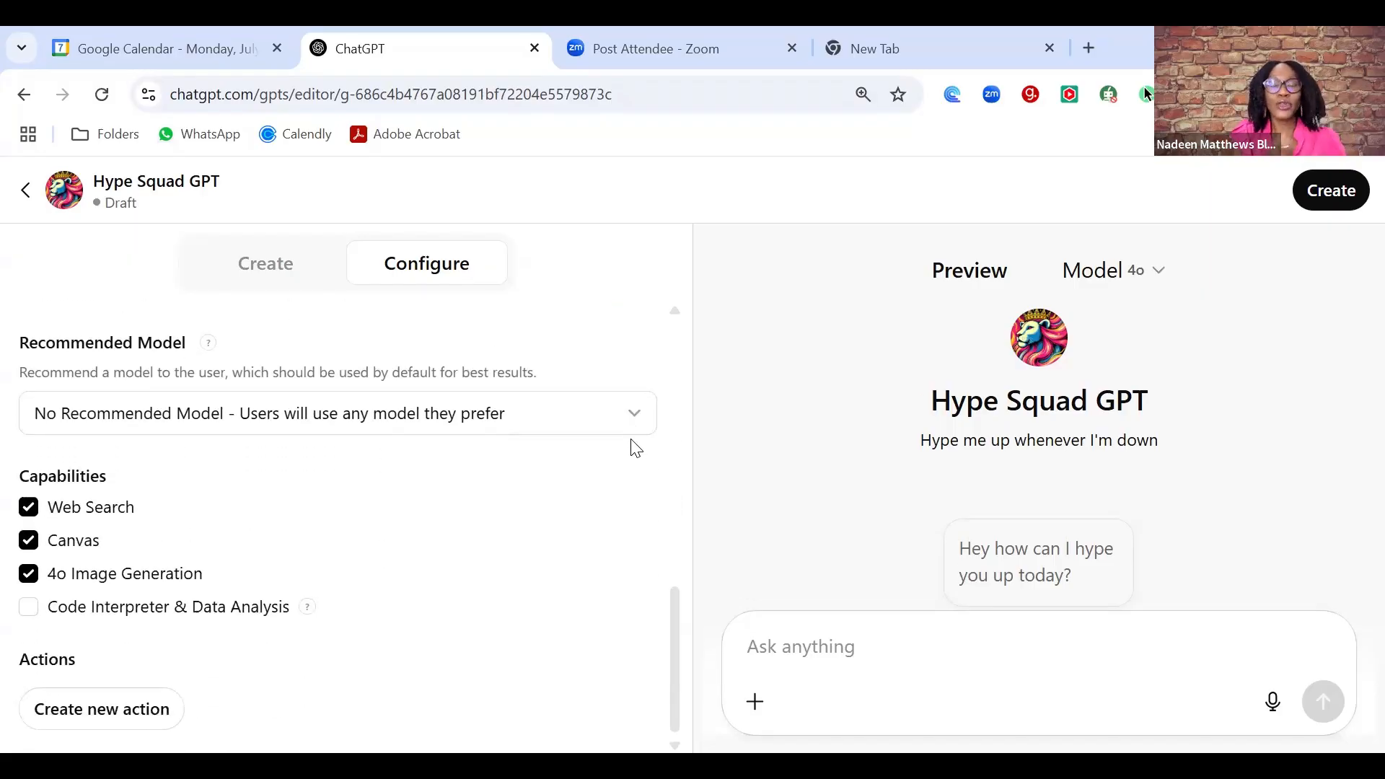
scroll(675, 628, down, 1)
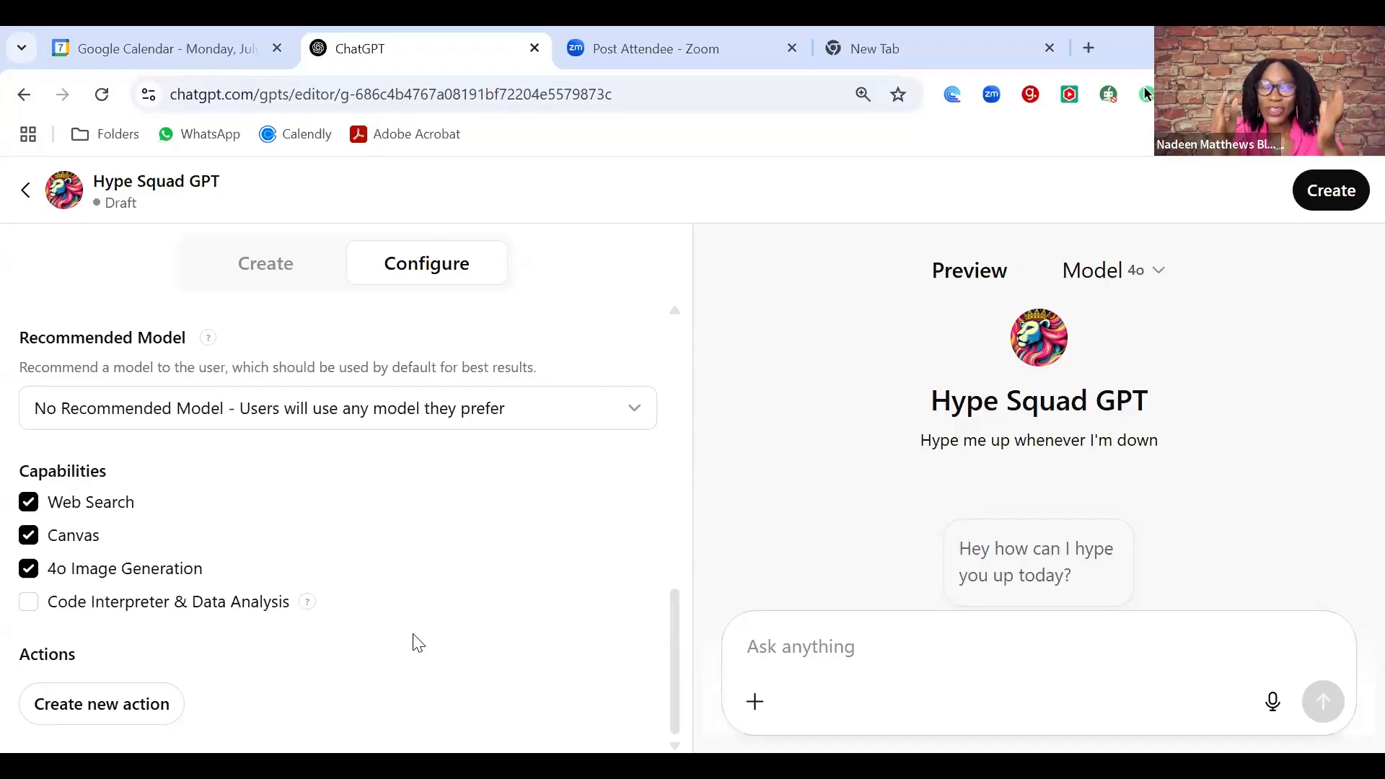
- Attempt to publish with 'Anyone with the link' access, which gets rejected for possible impersonation
click(1345, 192)
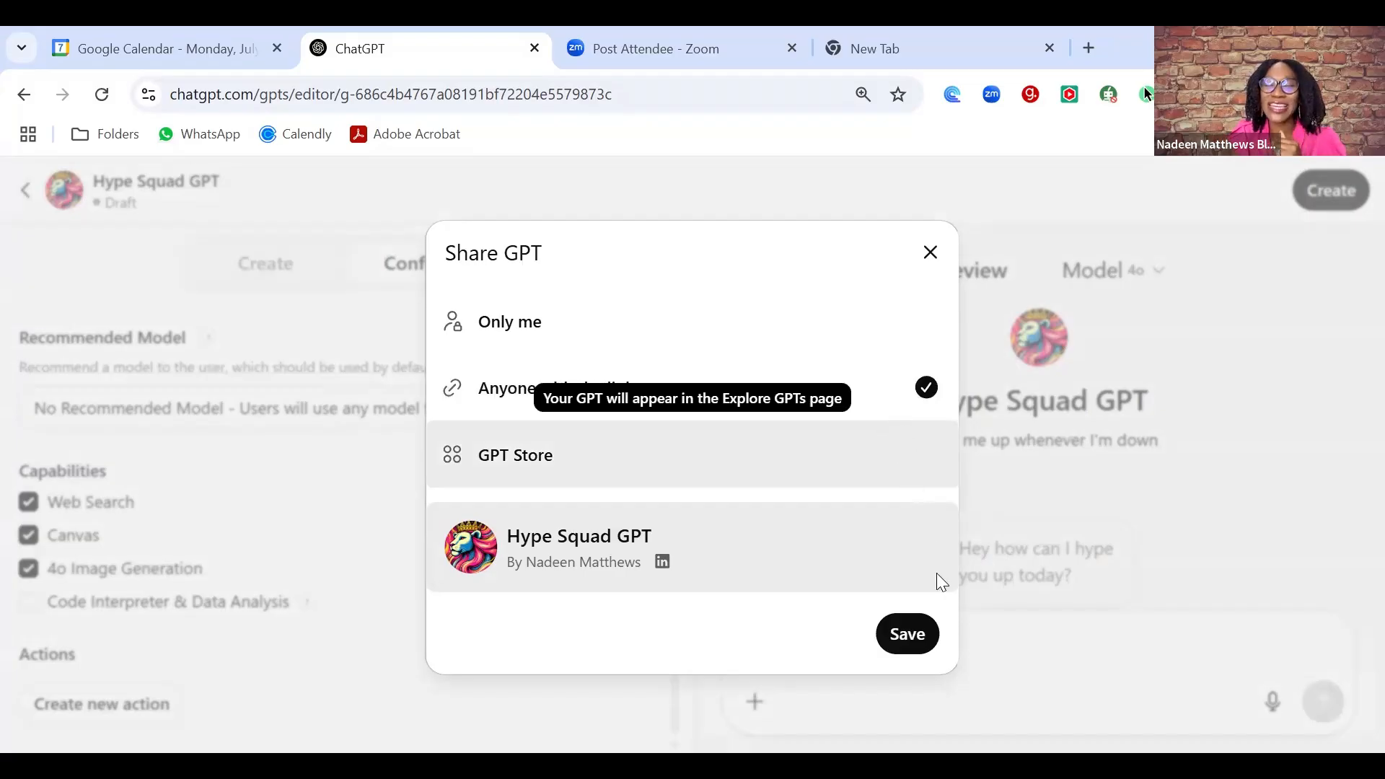
click(902, 636)
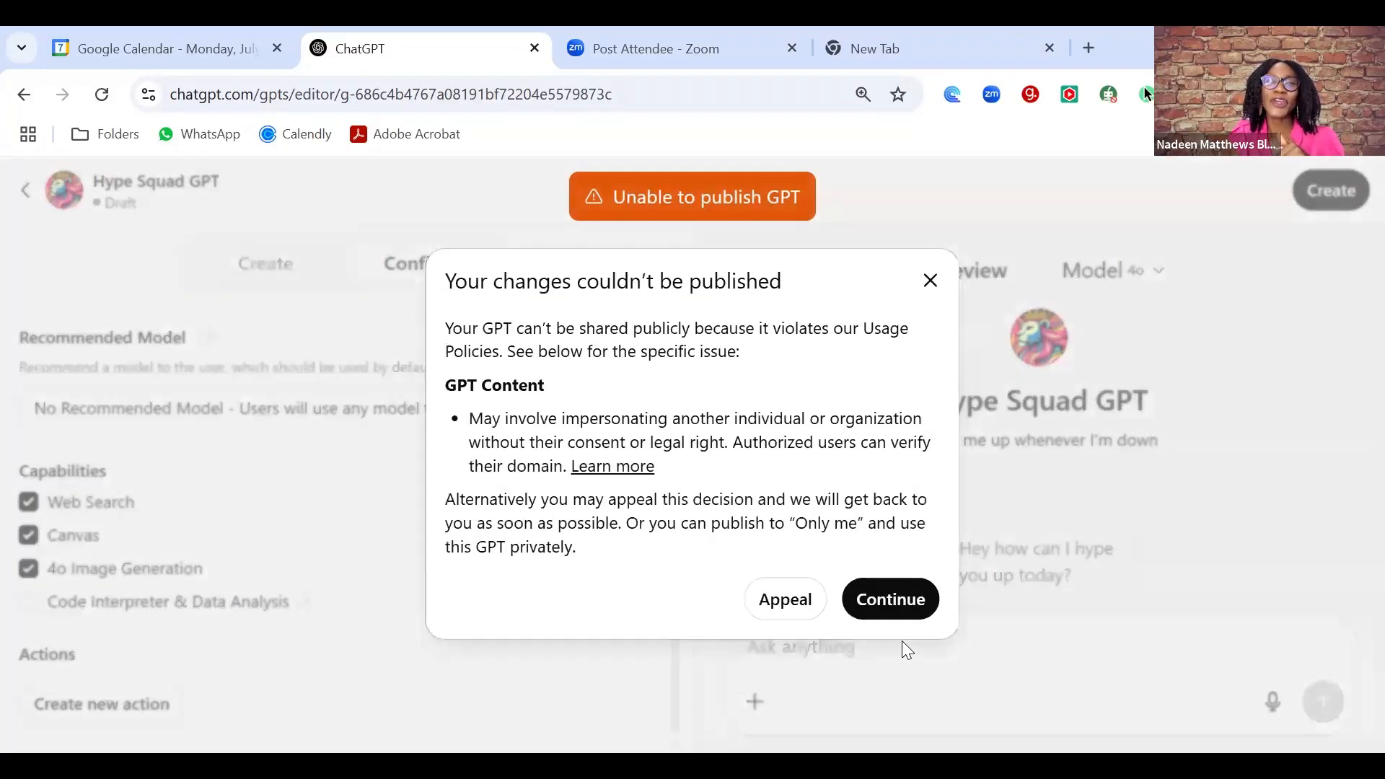
- Dismiss the rejection, publish the GPT with 'Only me' access, and view its chat page
click(892, 601)
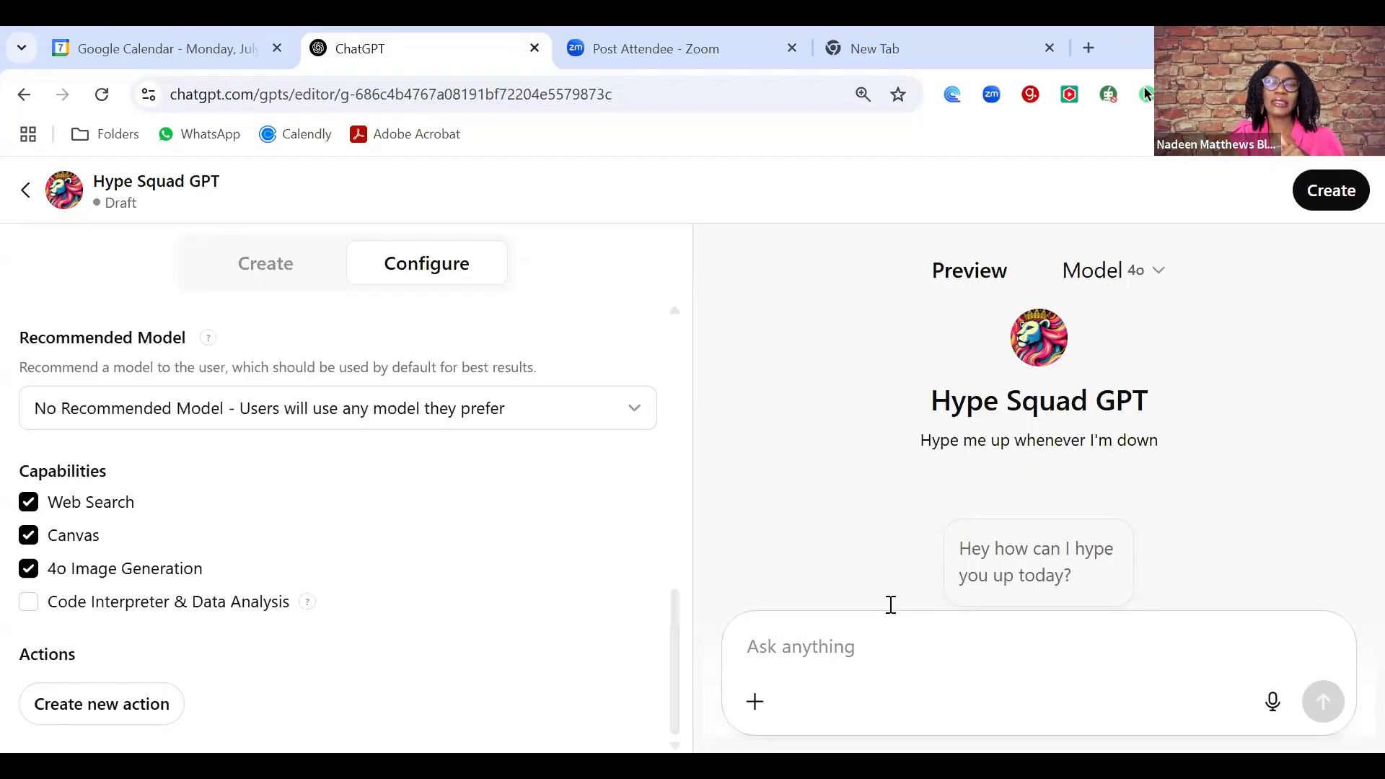
click(1325, 195)
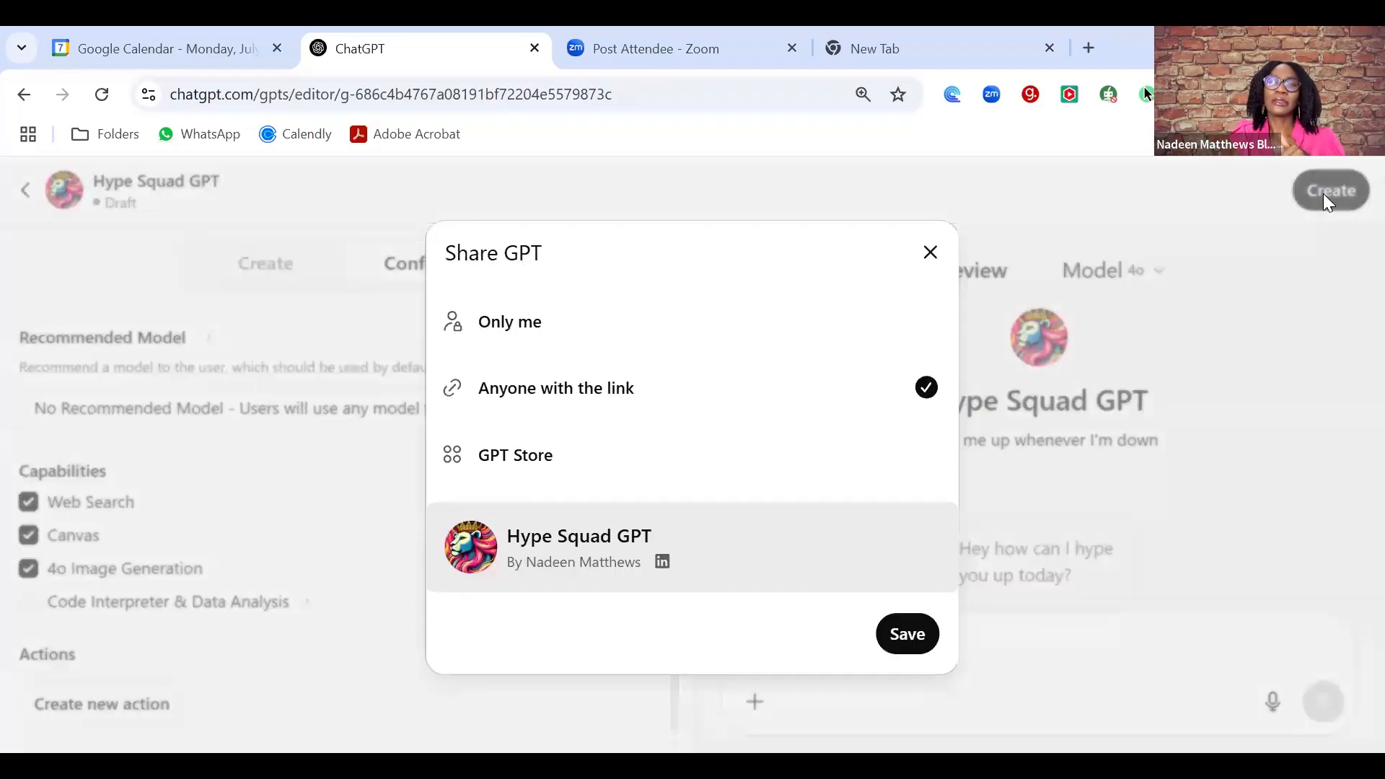
click(927, 345)
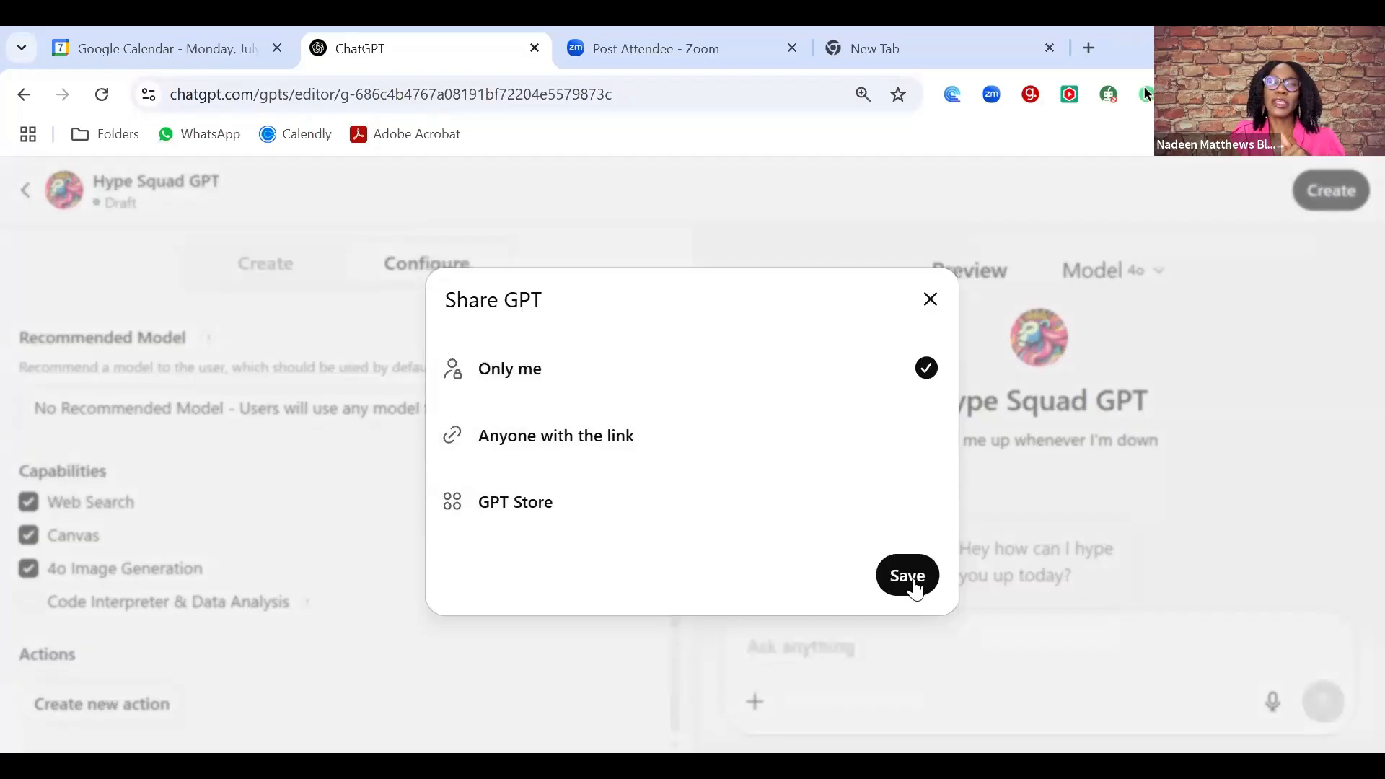
click(912, 580)
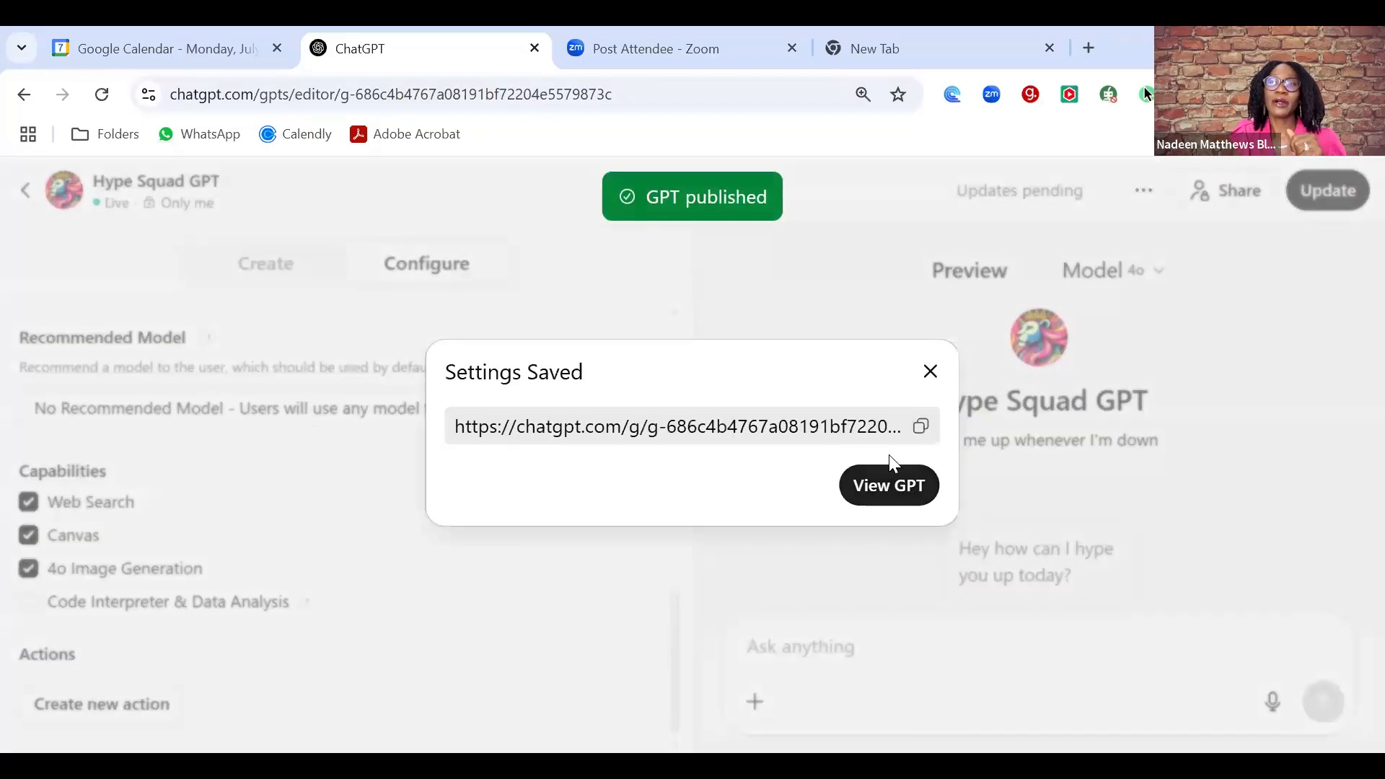
click(898, 493)
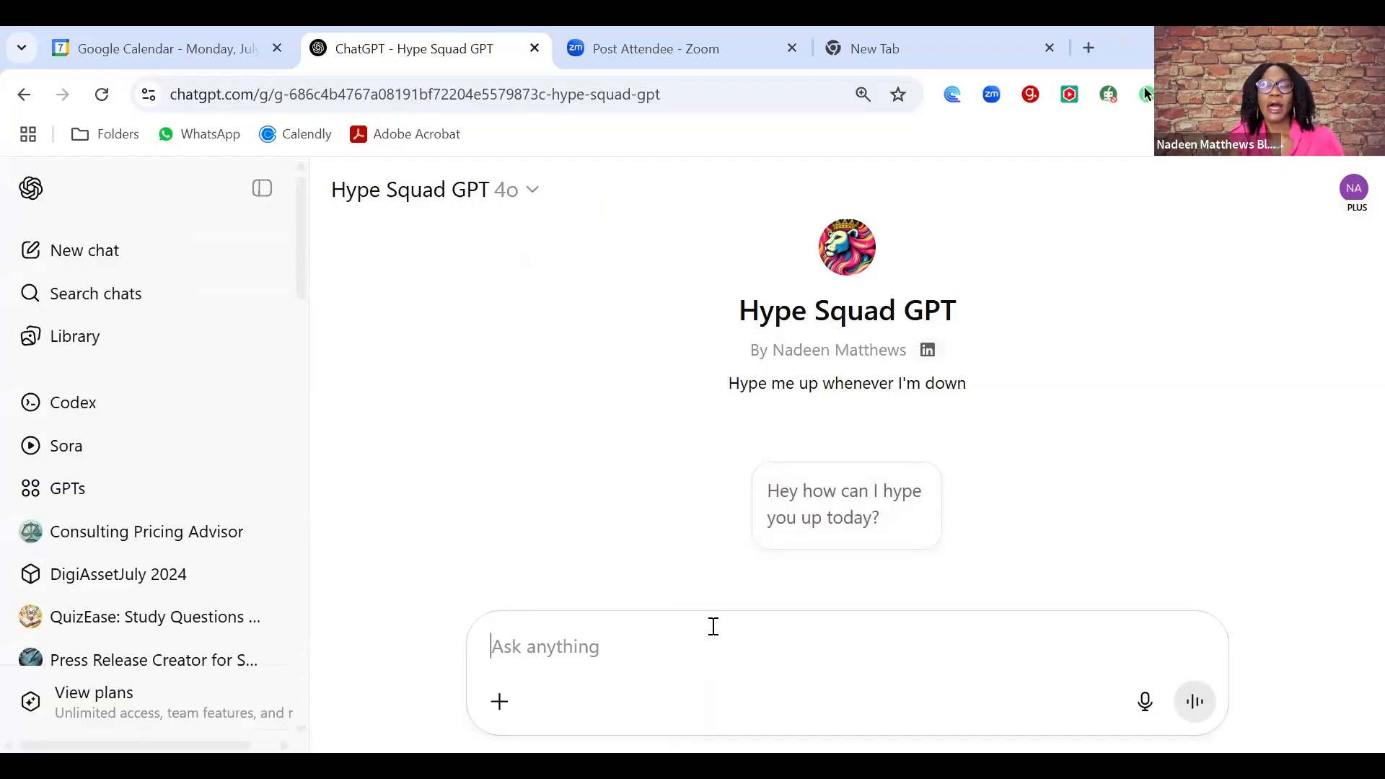
- Send 'I am having a tough parent day. I had to say no to my child.' to the GPT
text(I am h)
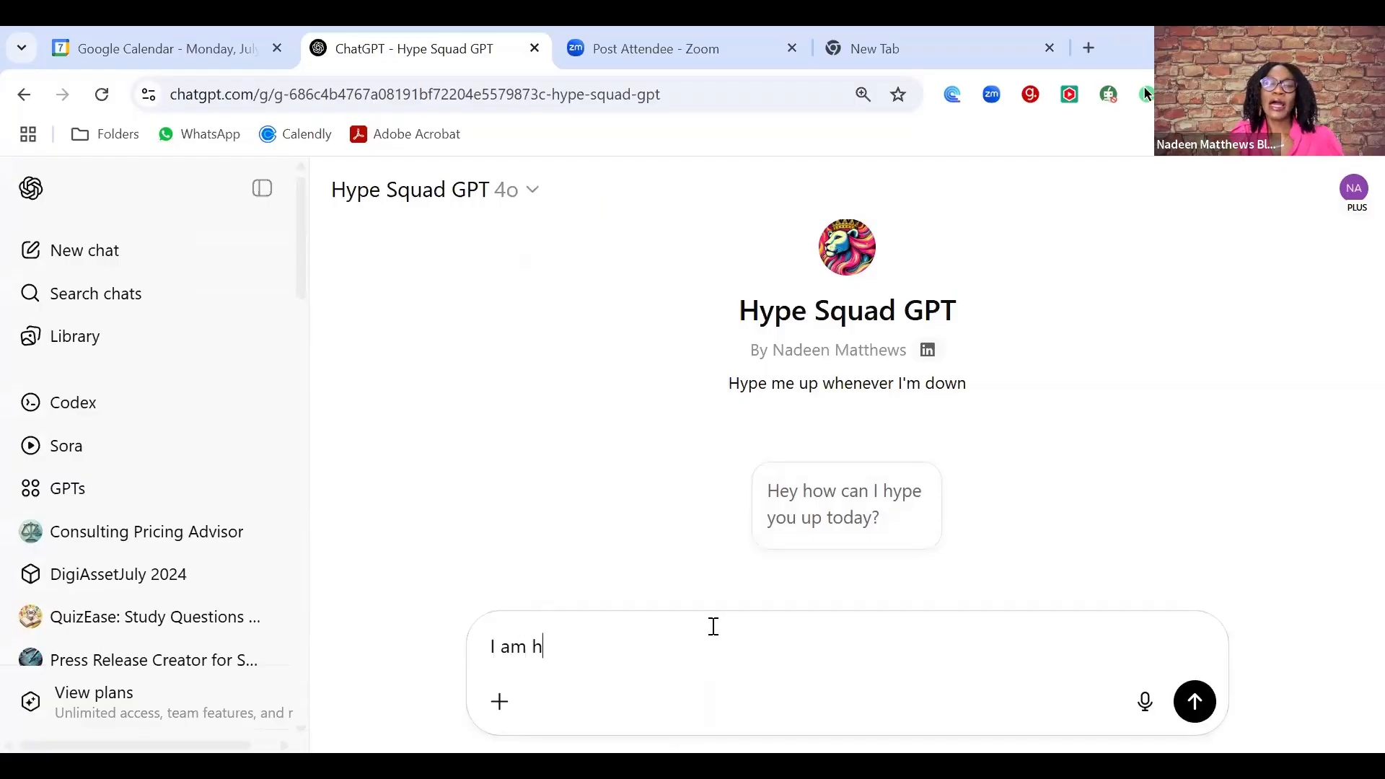
text(aving a tough par)
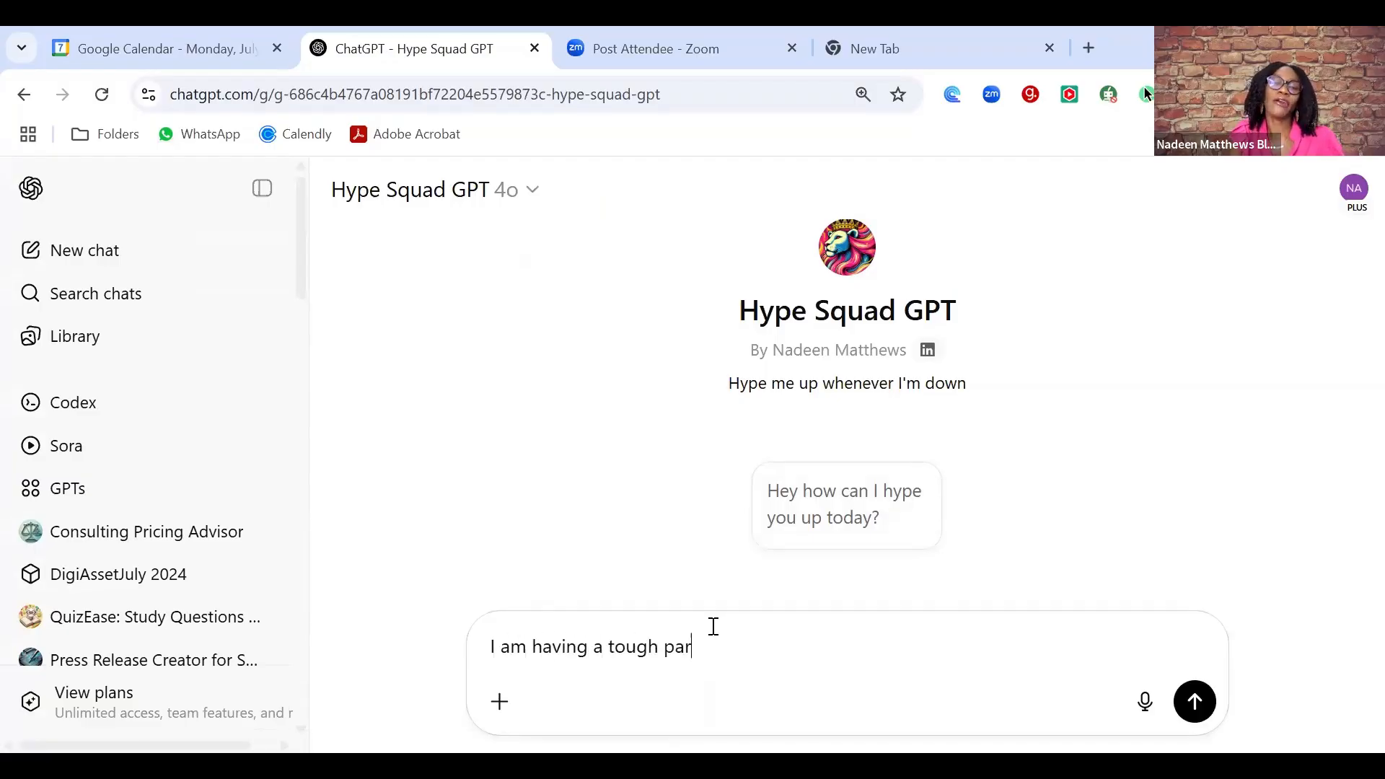
text(ent day)
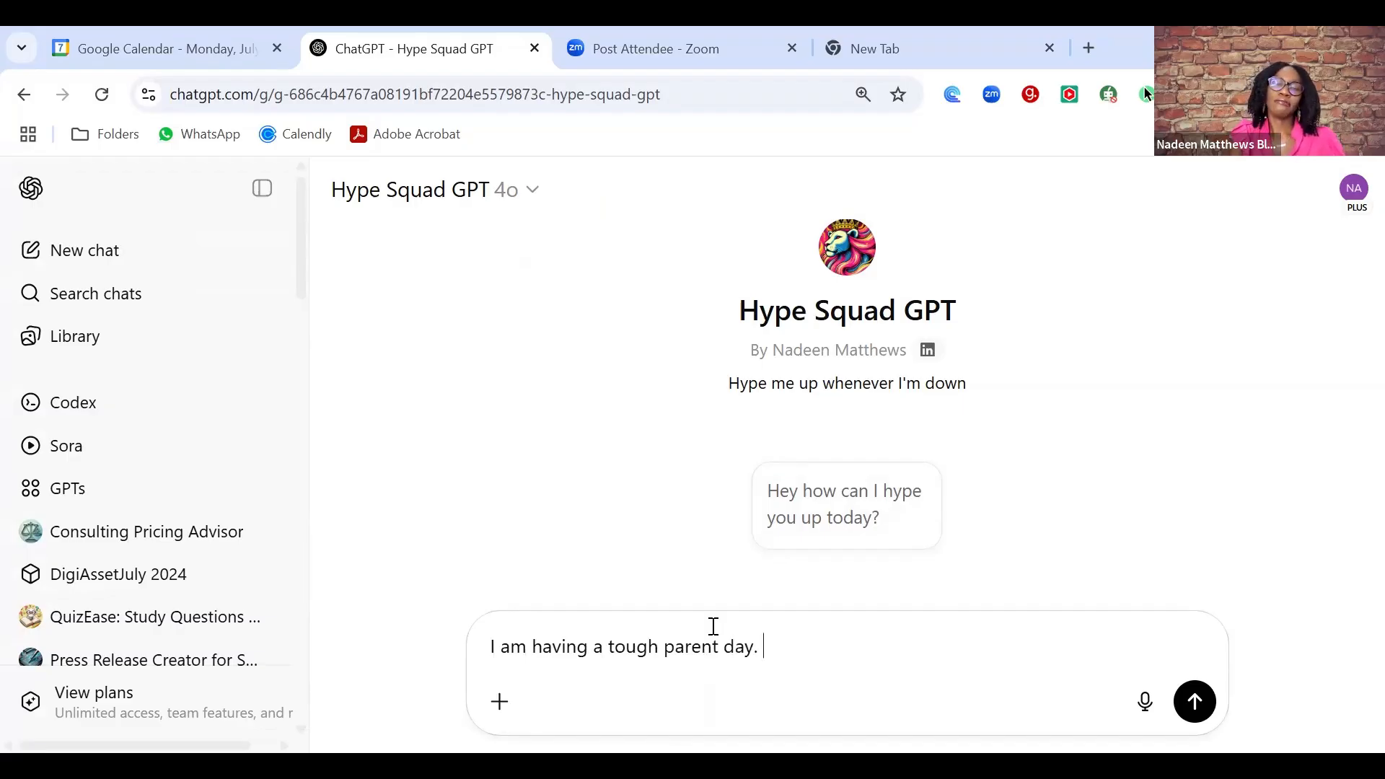
text(. I had to s)
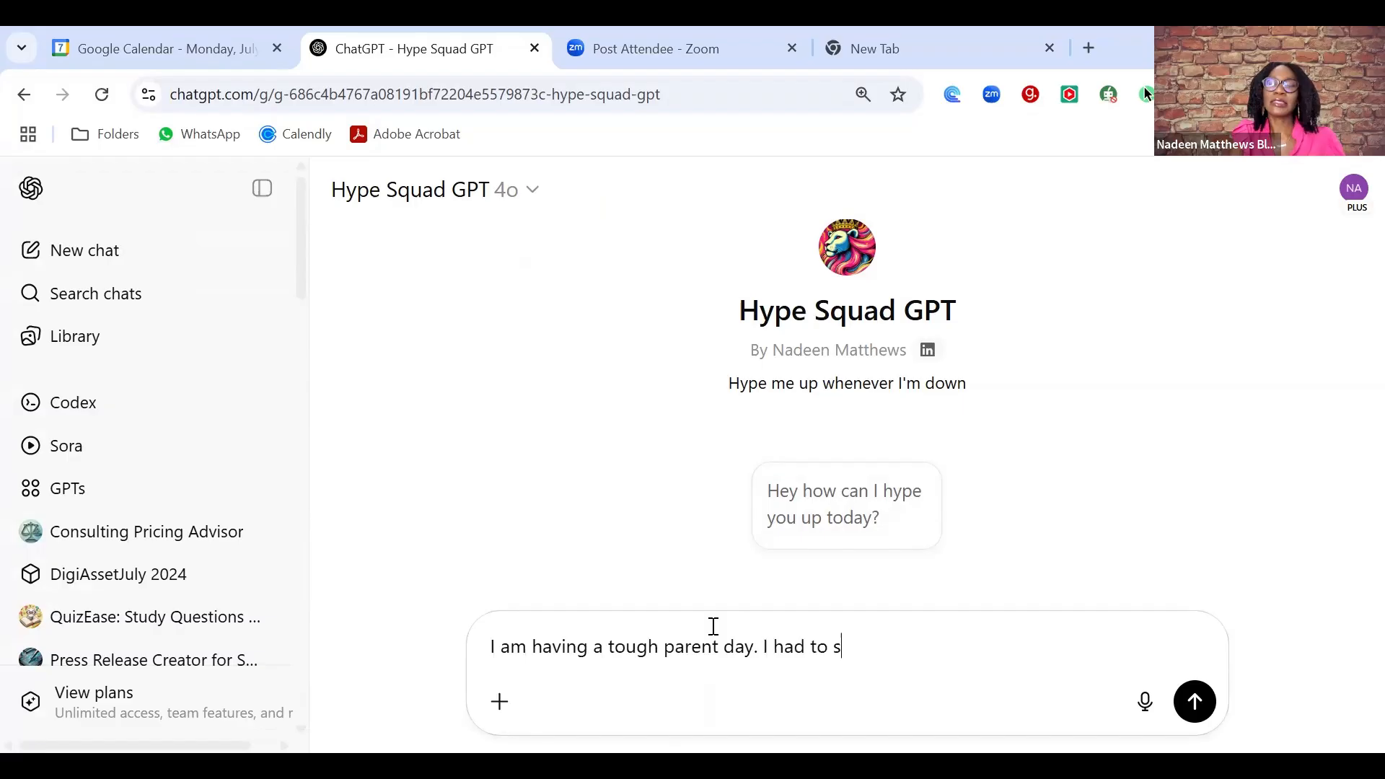
text(ay no to my child.)
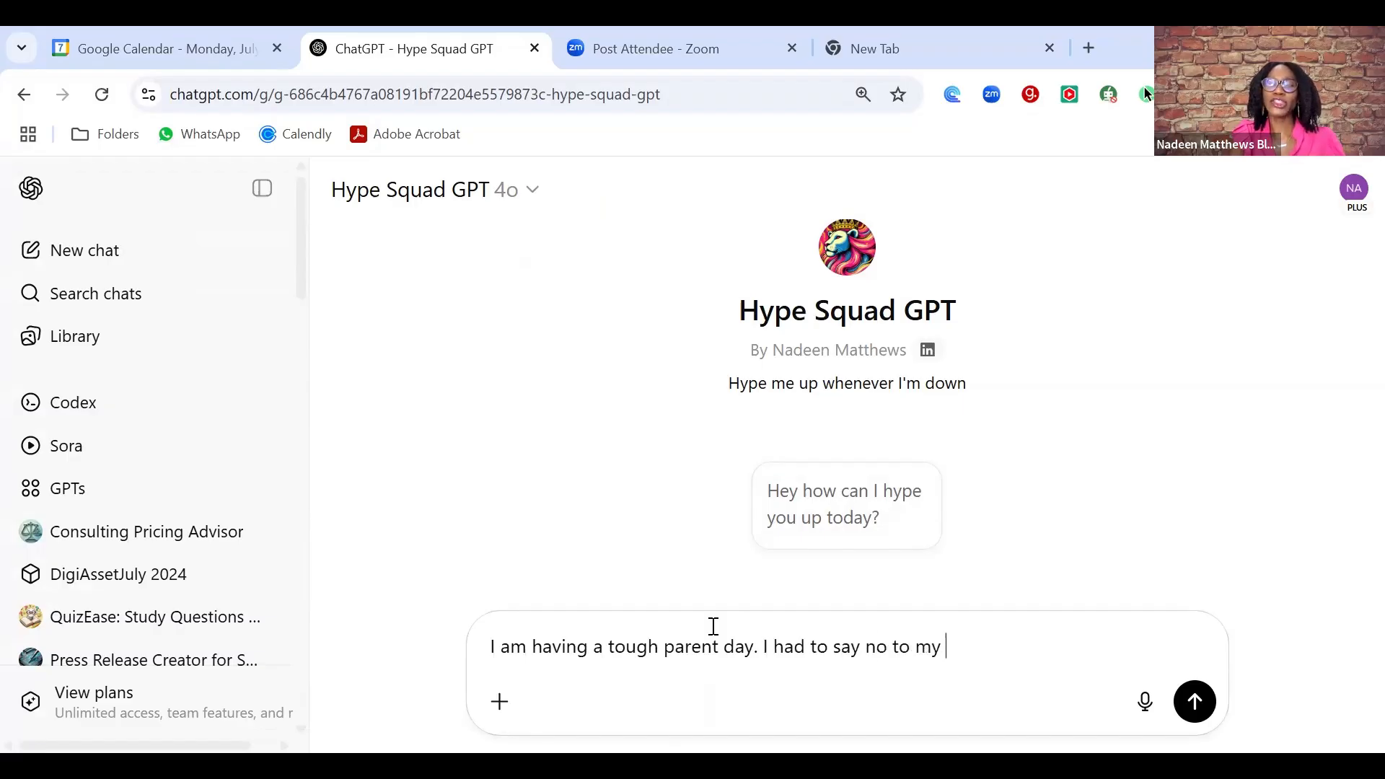
key(Return)
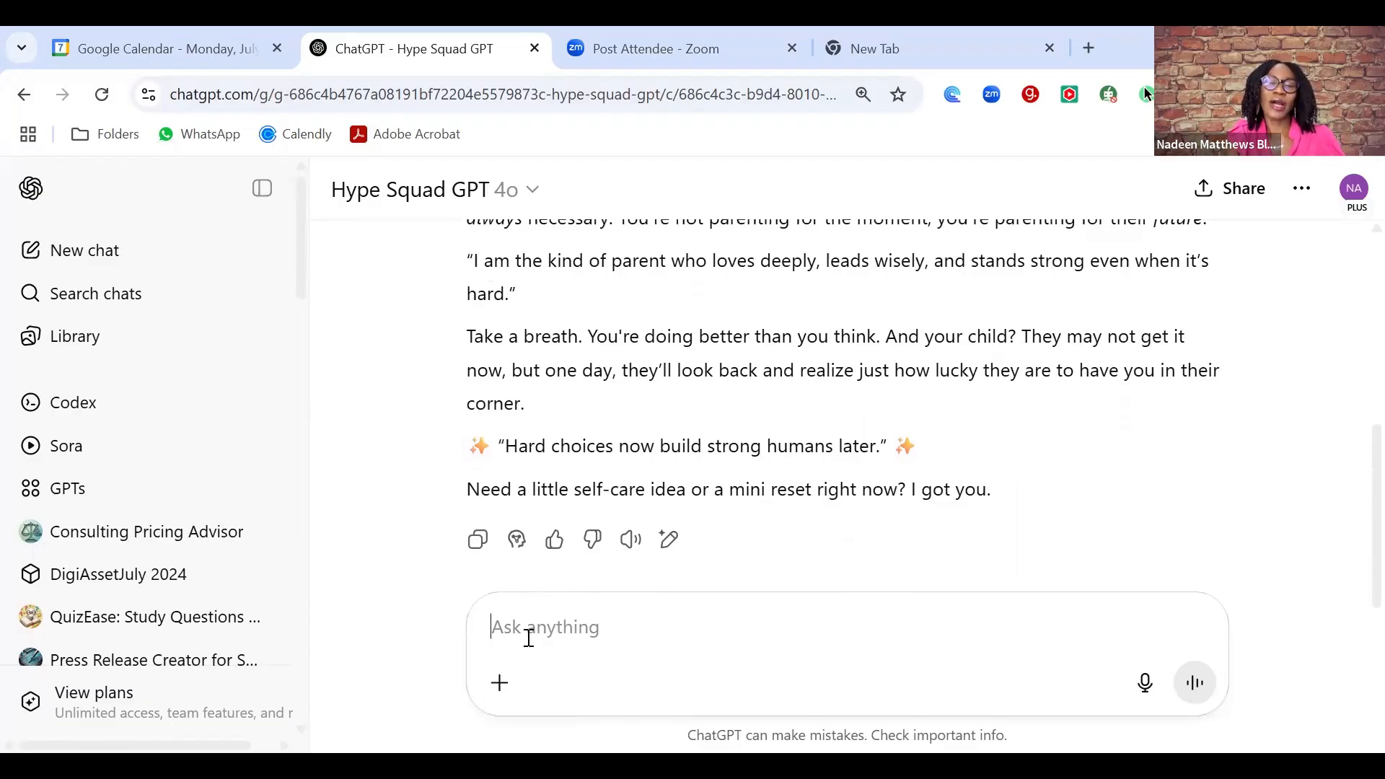
text(I am)
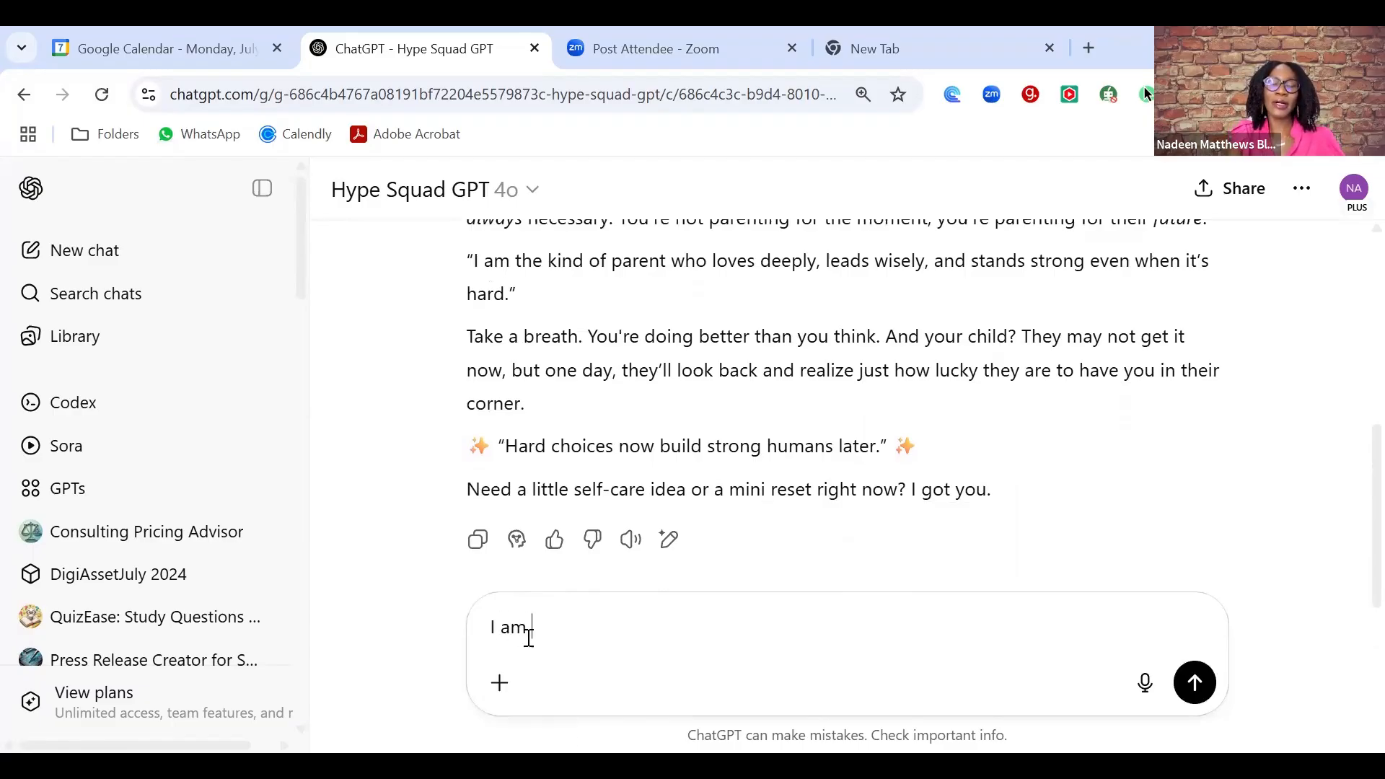
text( going to )
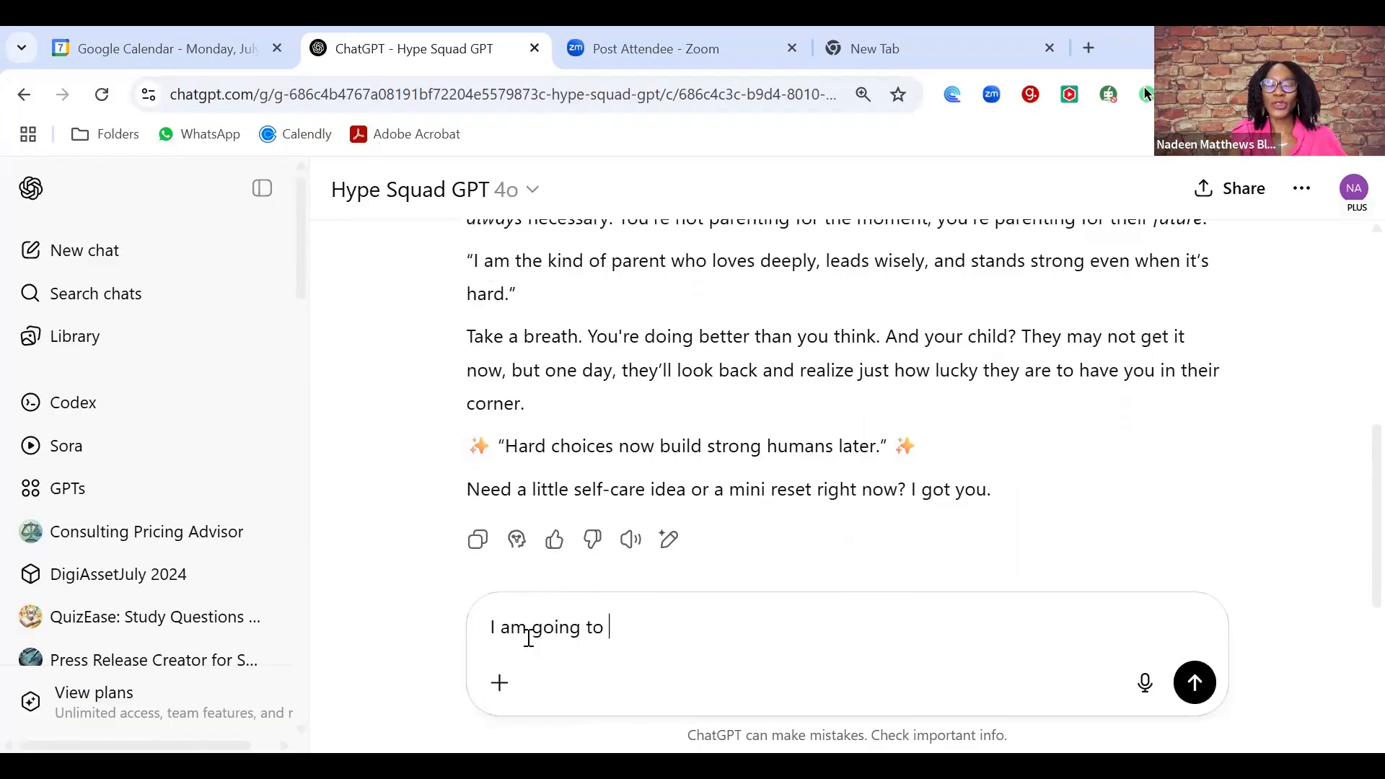
text(presen)
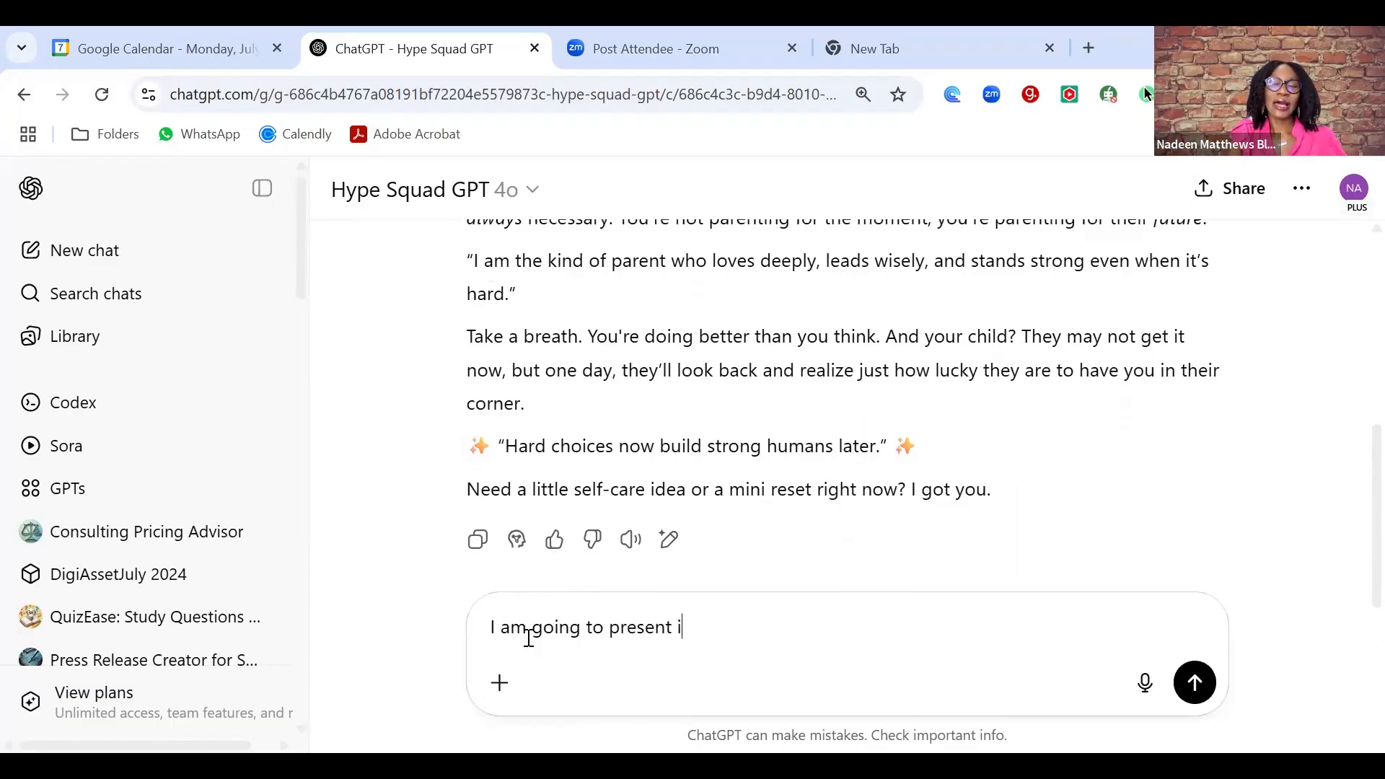
text(t at a conv)
text(e)
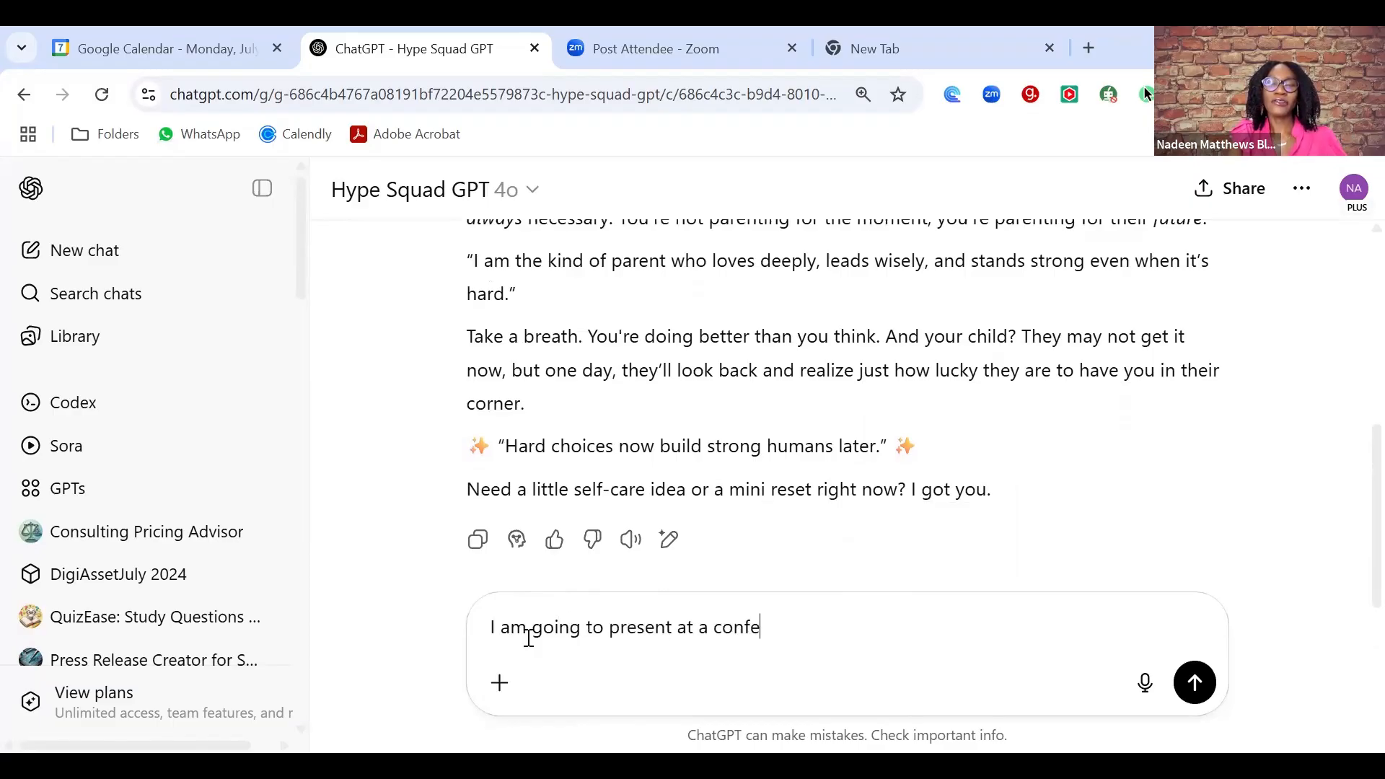
text(rence in Geneva )
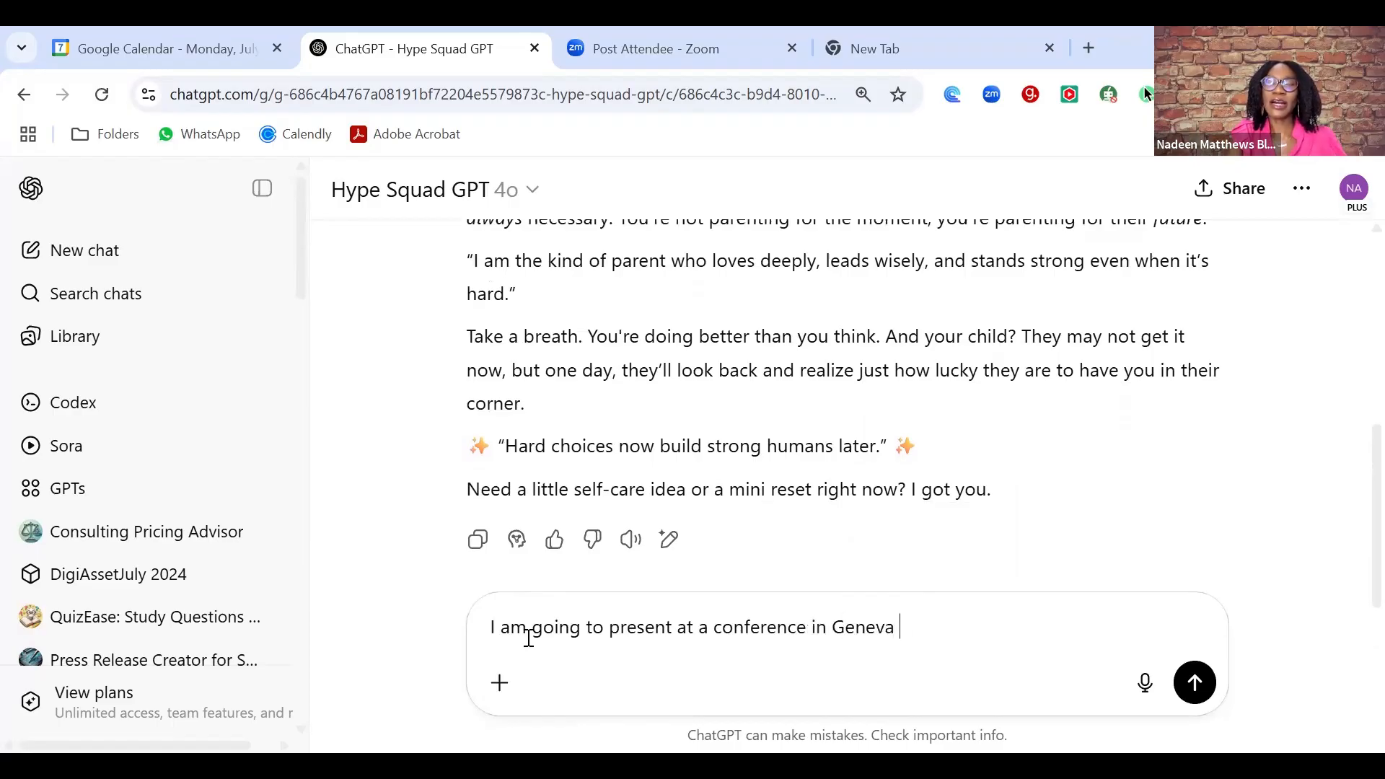
text(and i feel like an)
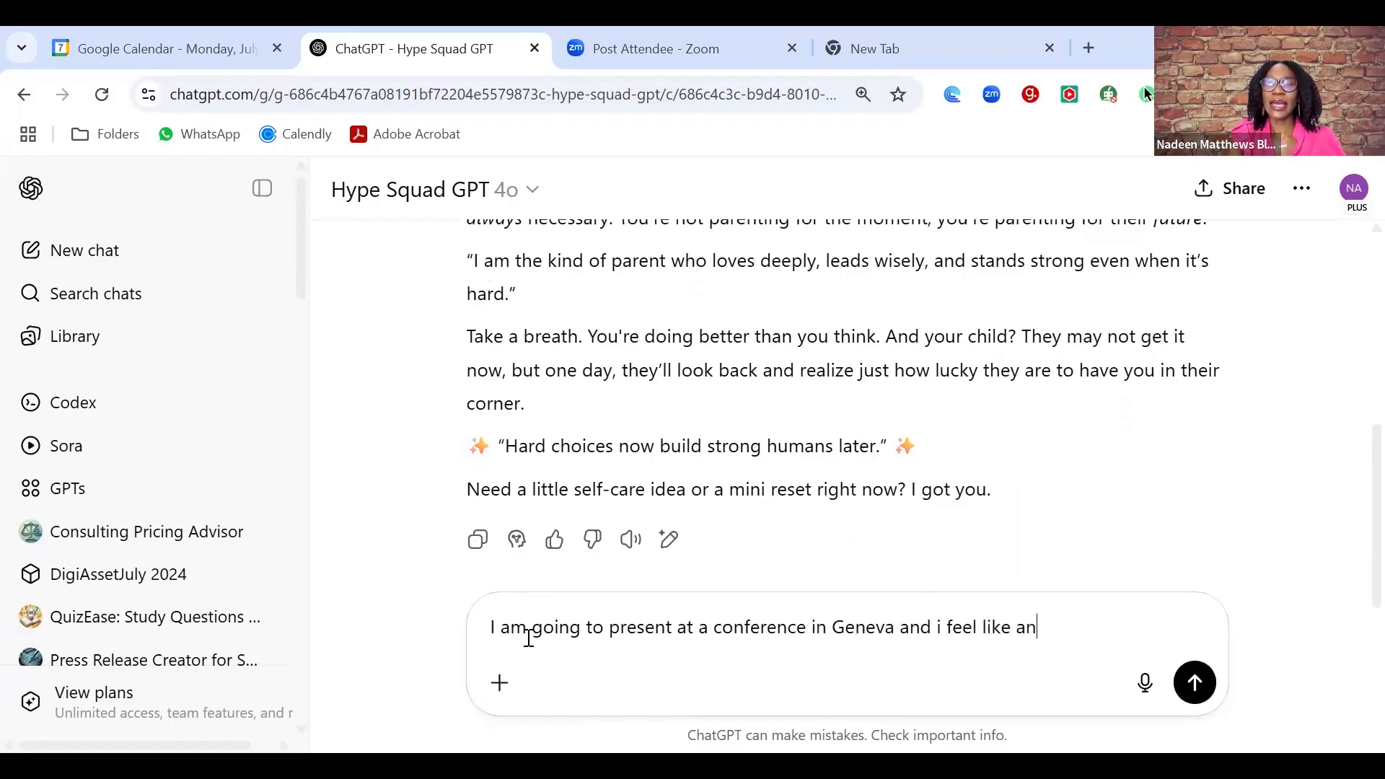
text( imposter.)
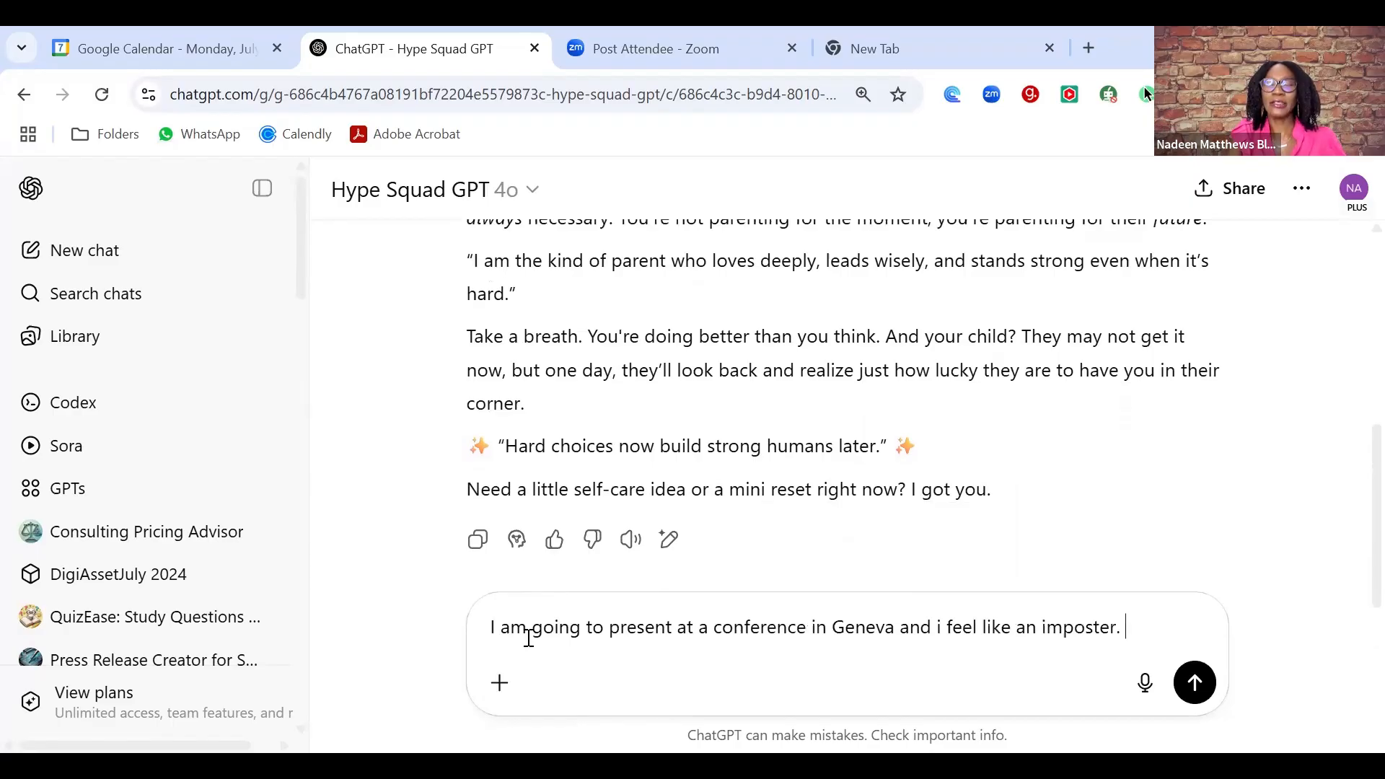
- Send the Geneva conference imposter-feeling message and scroll through the hype reply
key(Return)
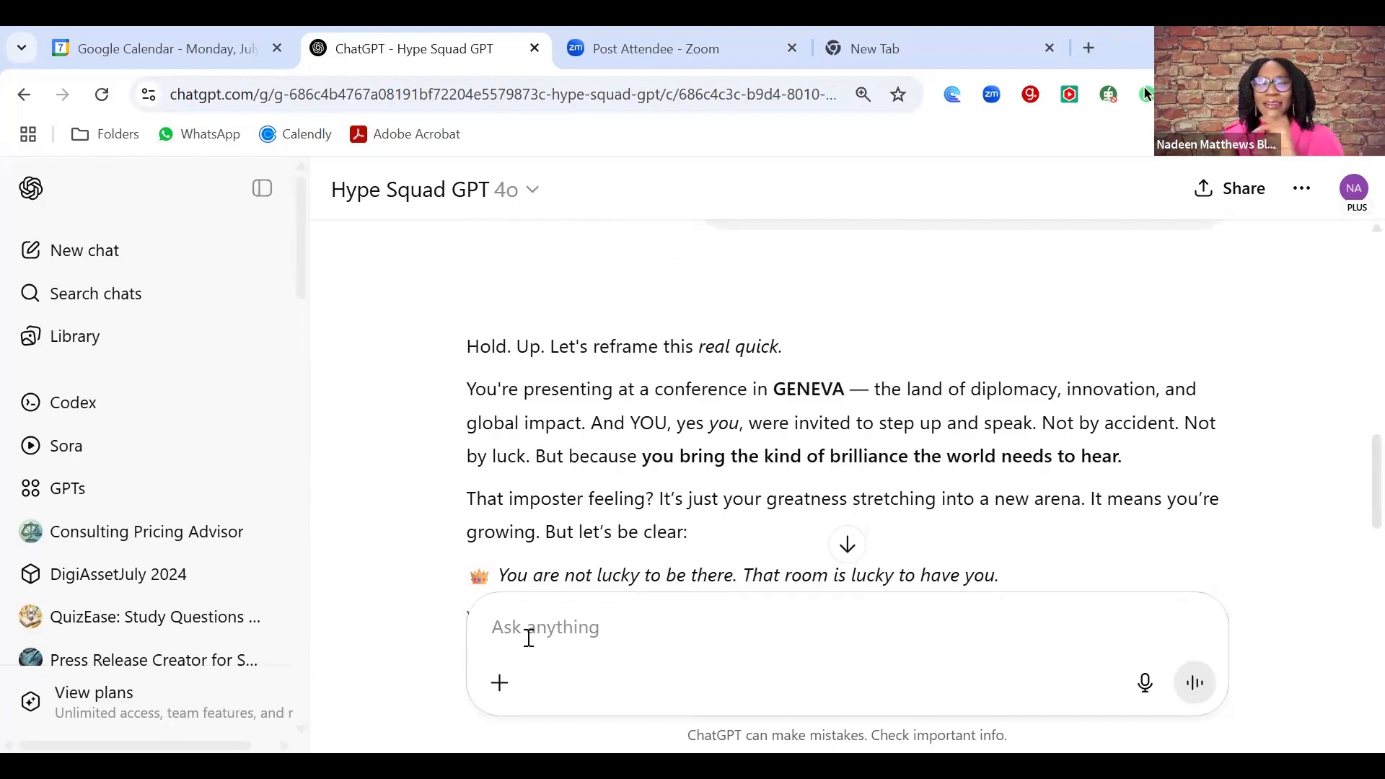
scroll(529, 638, down, 3)
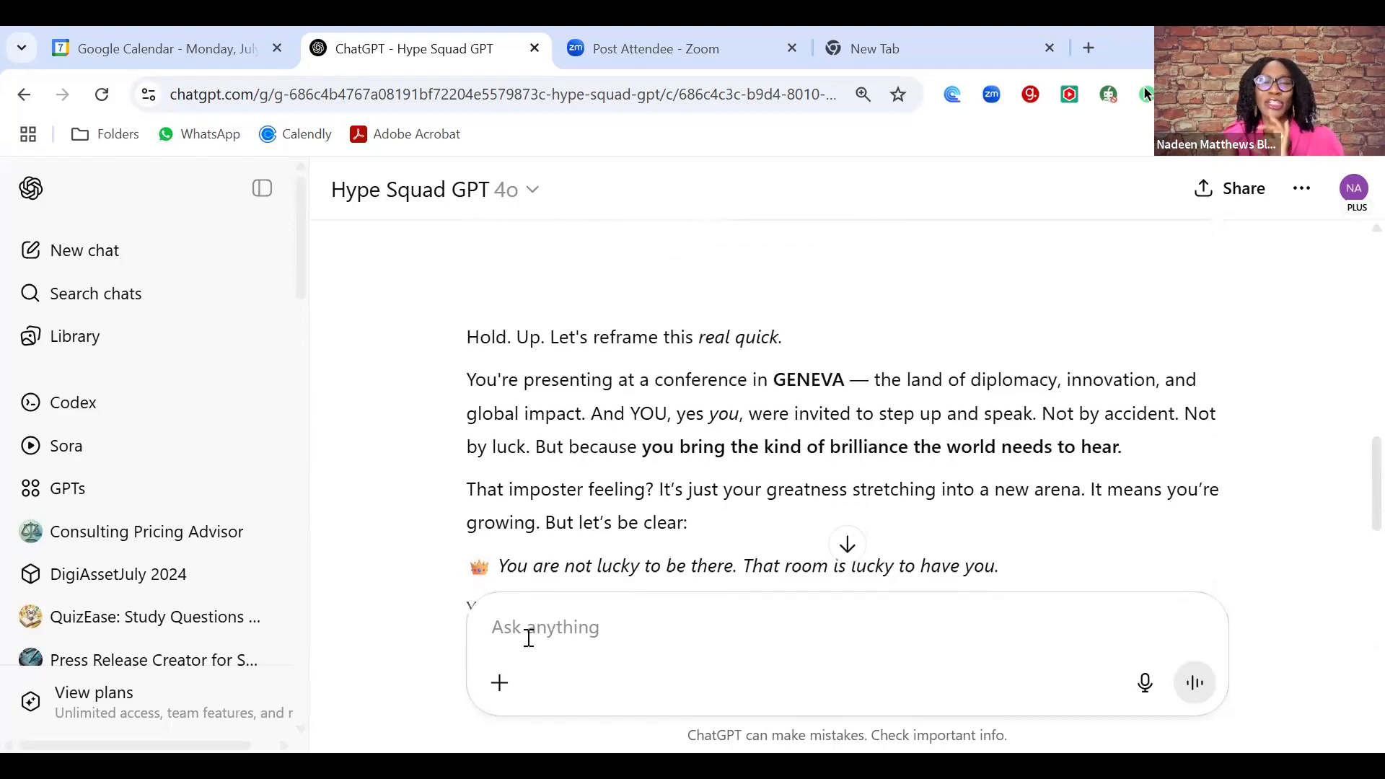